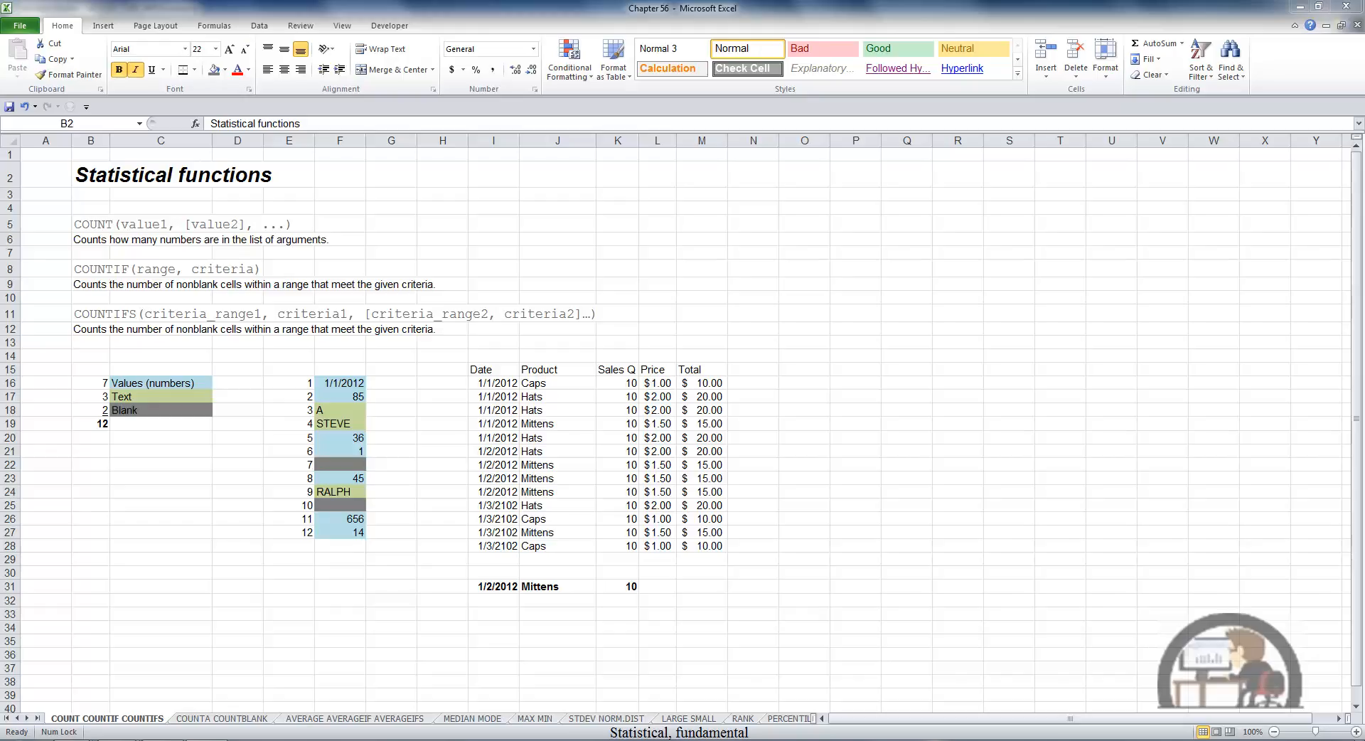
# - Enter a COUNT formula in F30 that takes F16, F17 and the range F18:F27 as its three arguments
pyautogui.click(340, 571)
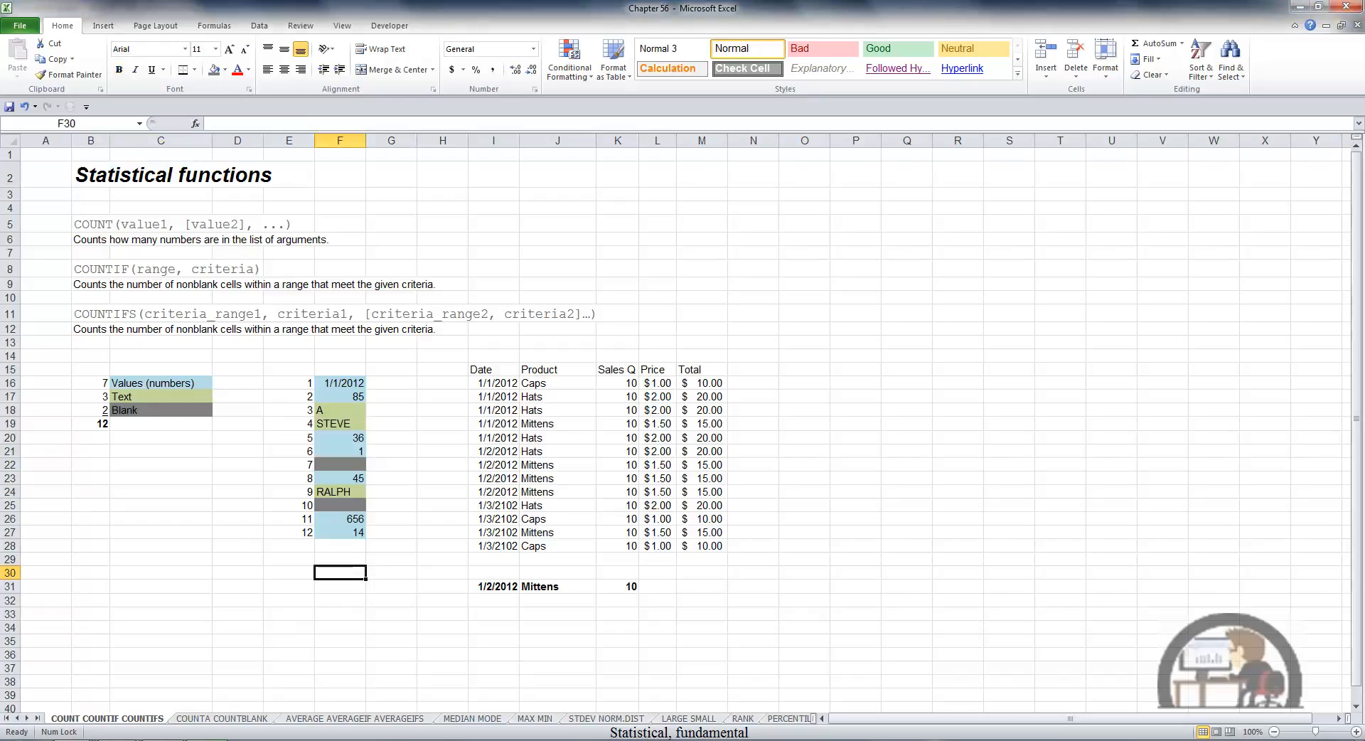
pyautogui.press('capslock')
pyautogui.write('=COUNT')
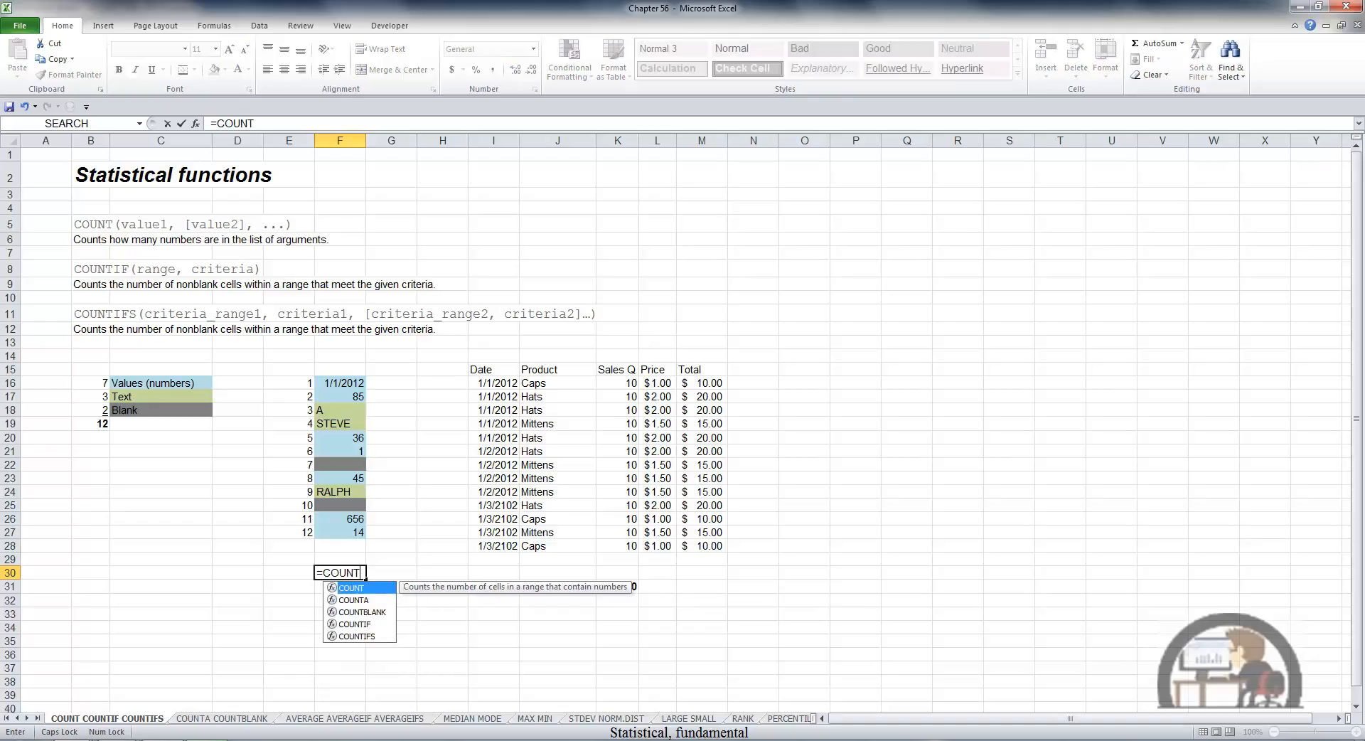
pyautogui.write('(')
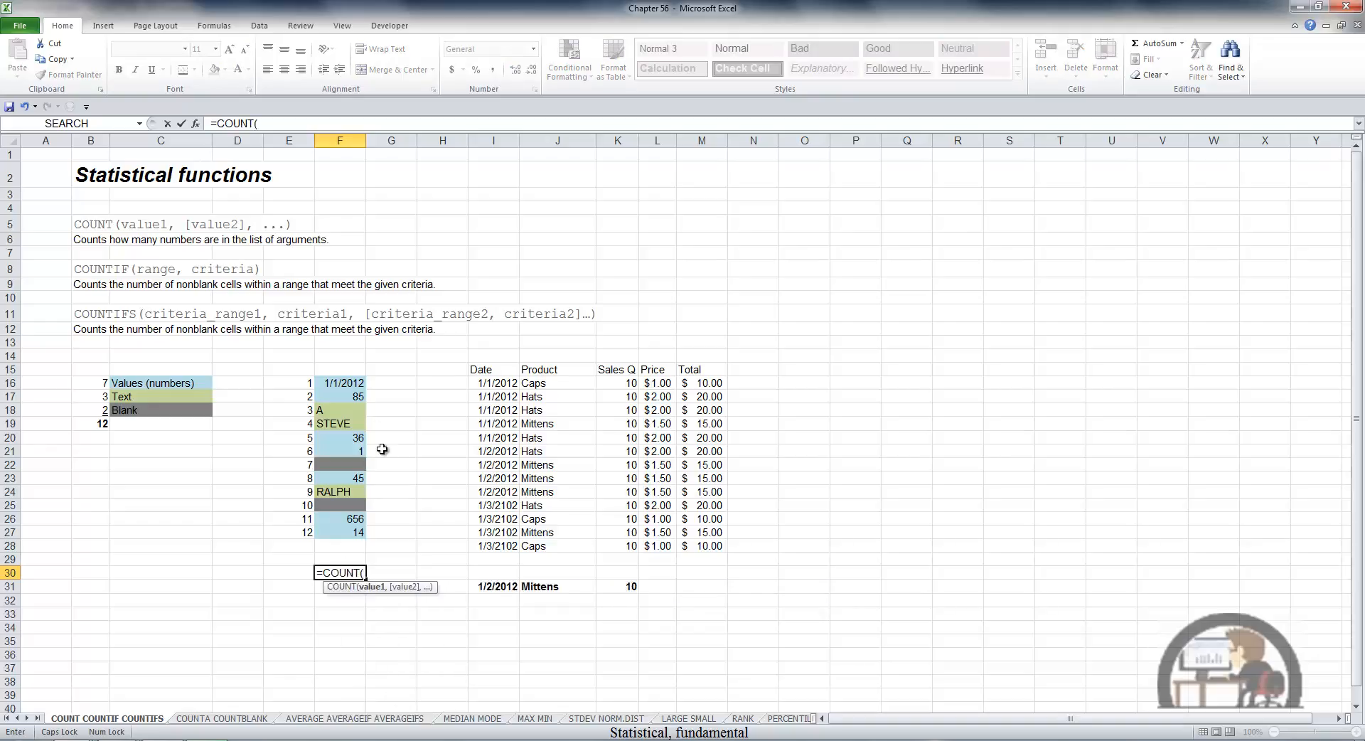
pyautogui.click(339, 386)
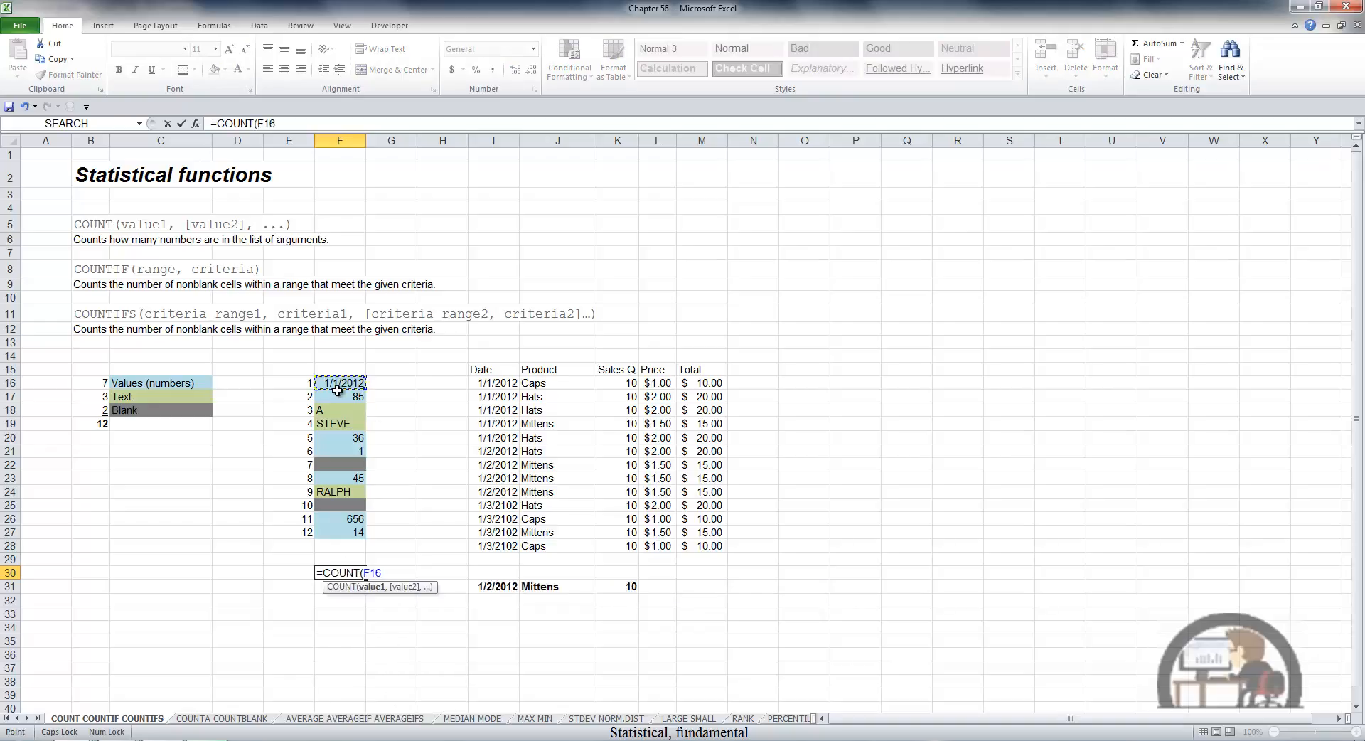
pyautogui.write(',')
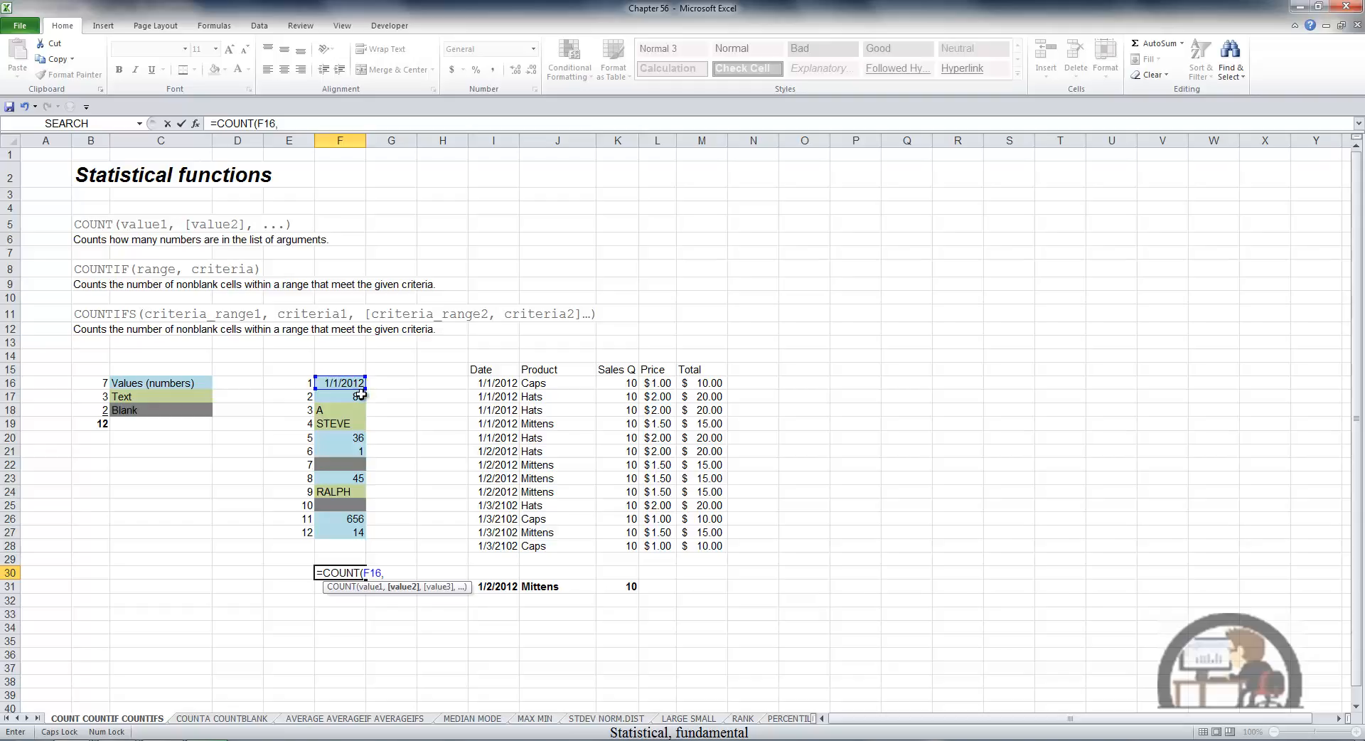
pyautogui.click(358, 397)
pyautogui.write(',')
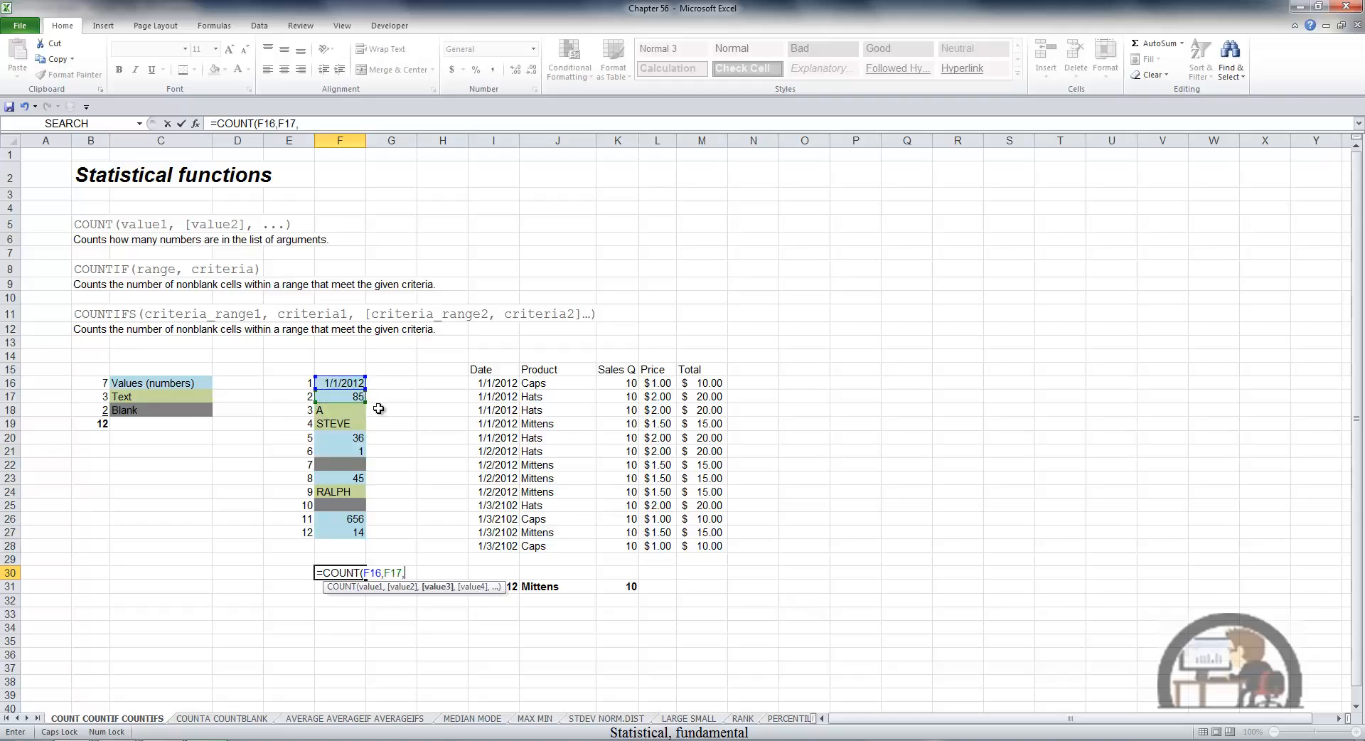
pyautogui.click(349, 415)
pyautogui.moveTo(350, 415); pyautogui.dragTo(352, 533)
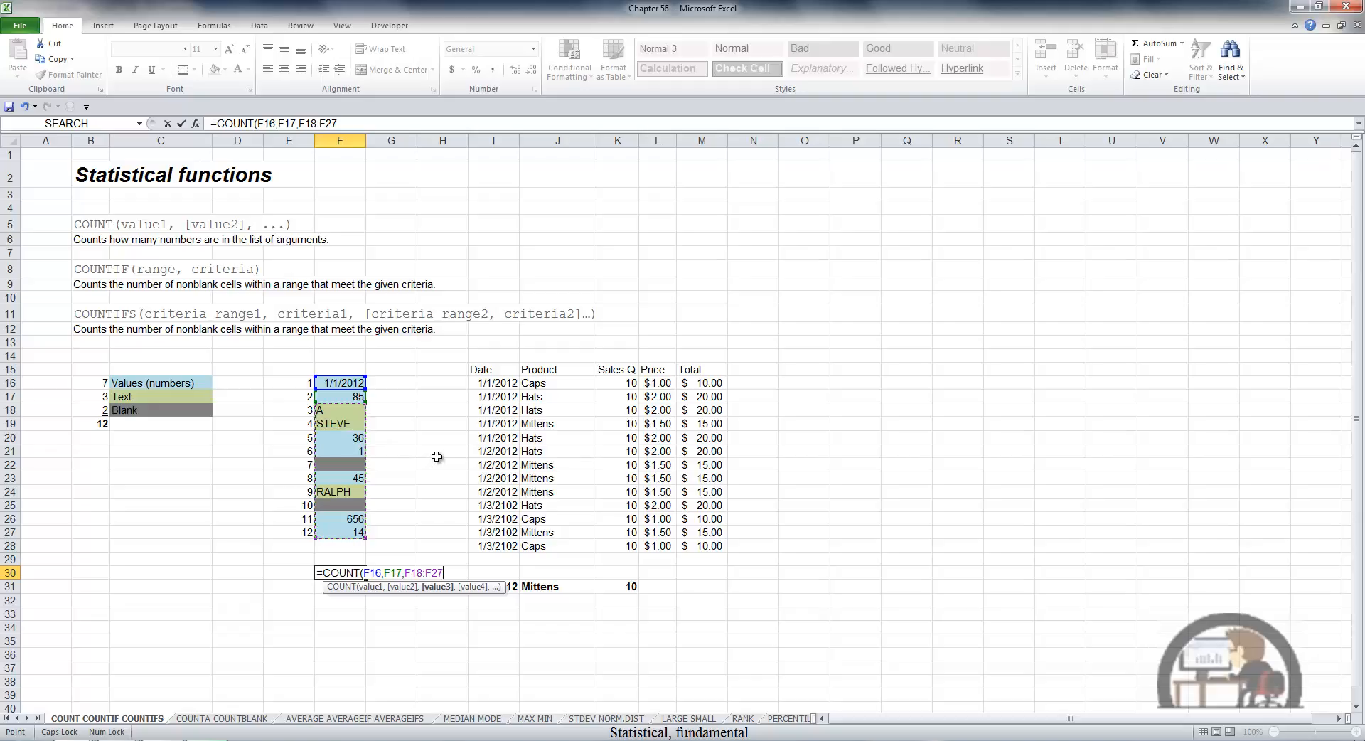
pyautogui.write(')')
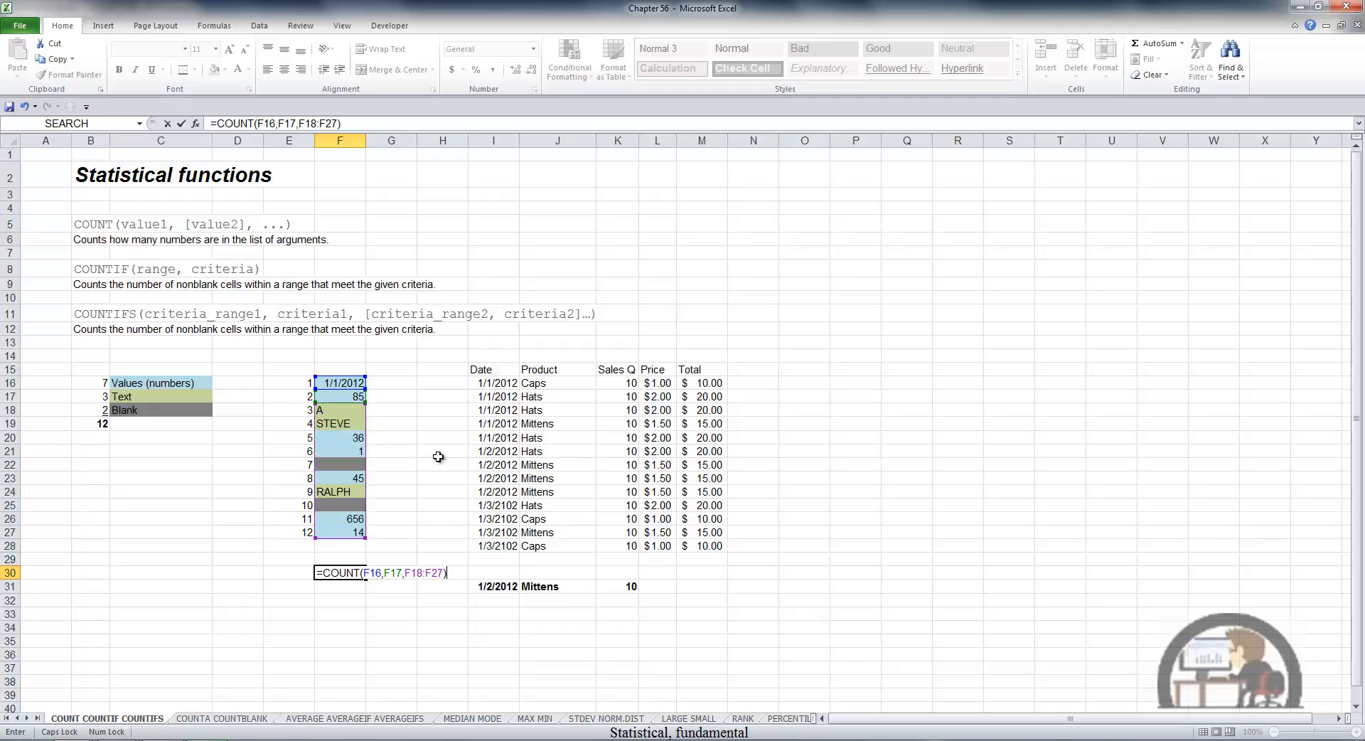
pyautogui.hotkey('ctrl', 'Return')
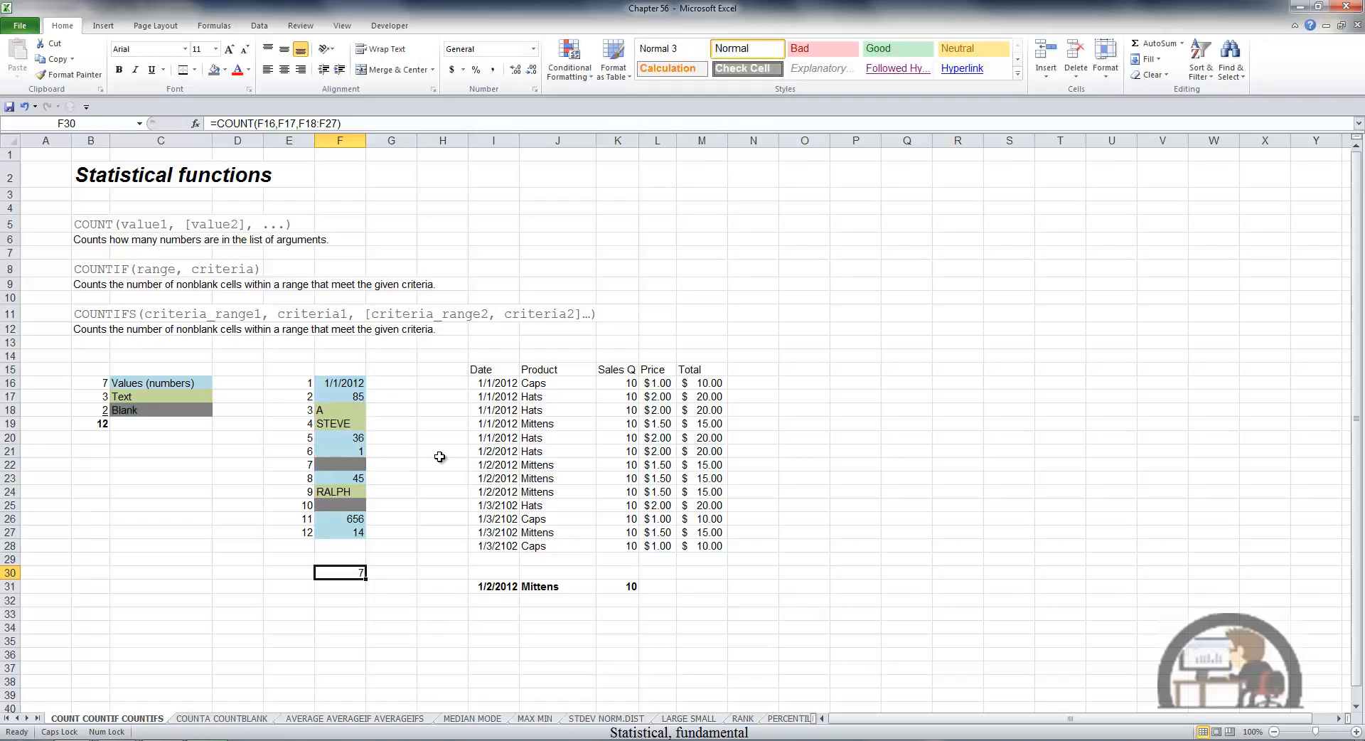
# - Enter a COUNTIF formula in I34 that counts the cells equal to "Caps" in the product range J16:J28
pyautogui.click(506, 629)
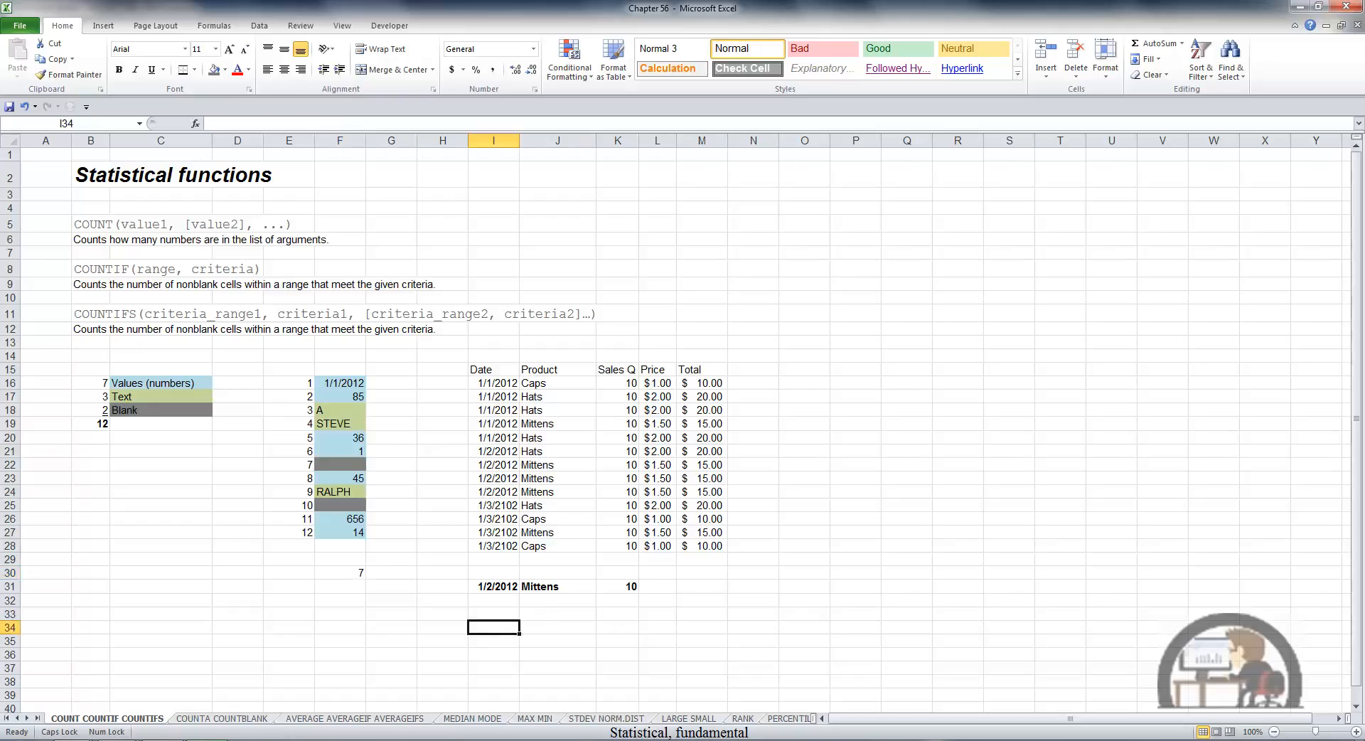
pyautogui.write('=COUNT')
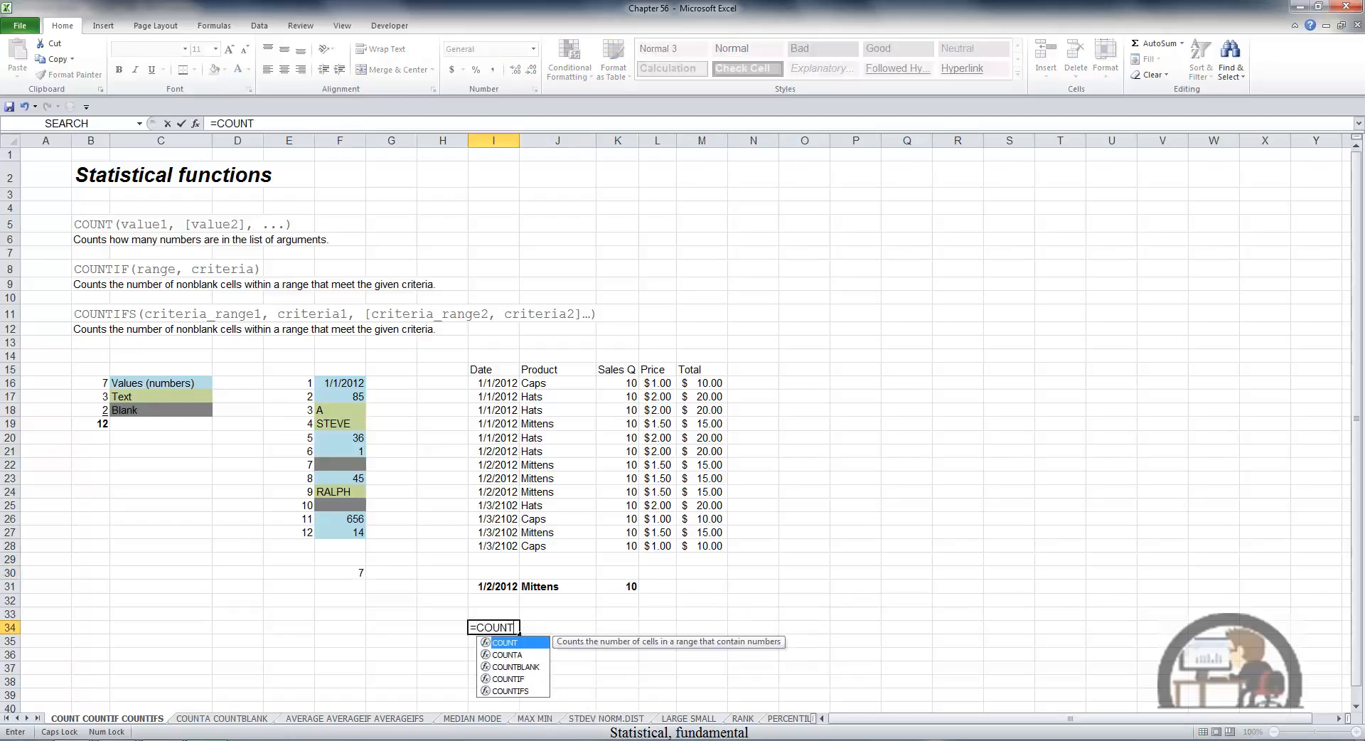
pyautogui.write('I')
pyautogui.press('Tab')
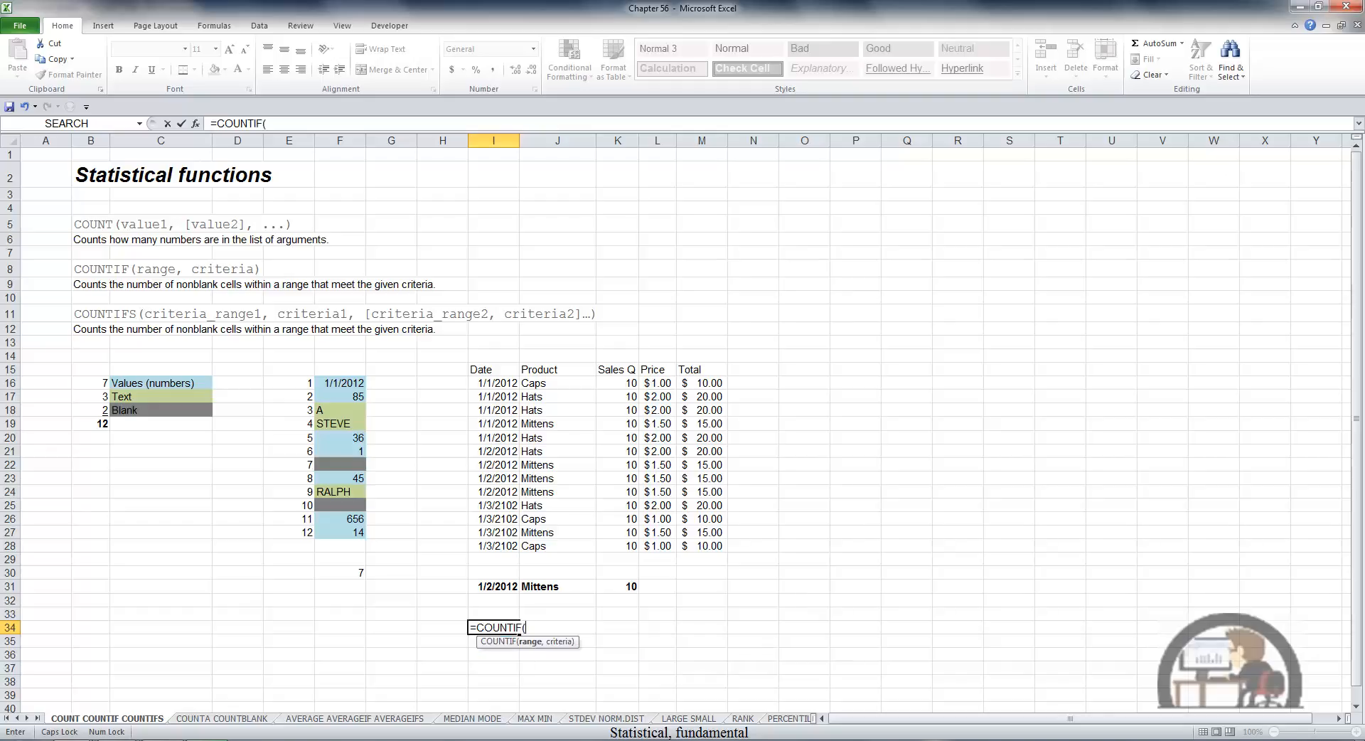
pyautogui.moveTo(553, 388); pyautogui.dragTo(547, 544)
pyautogui.write(',')
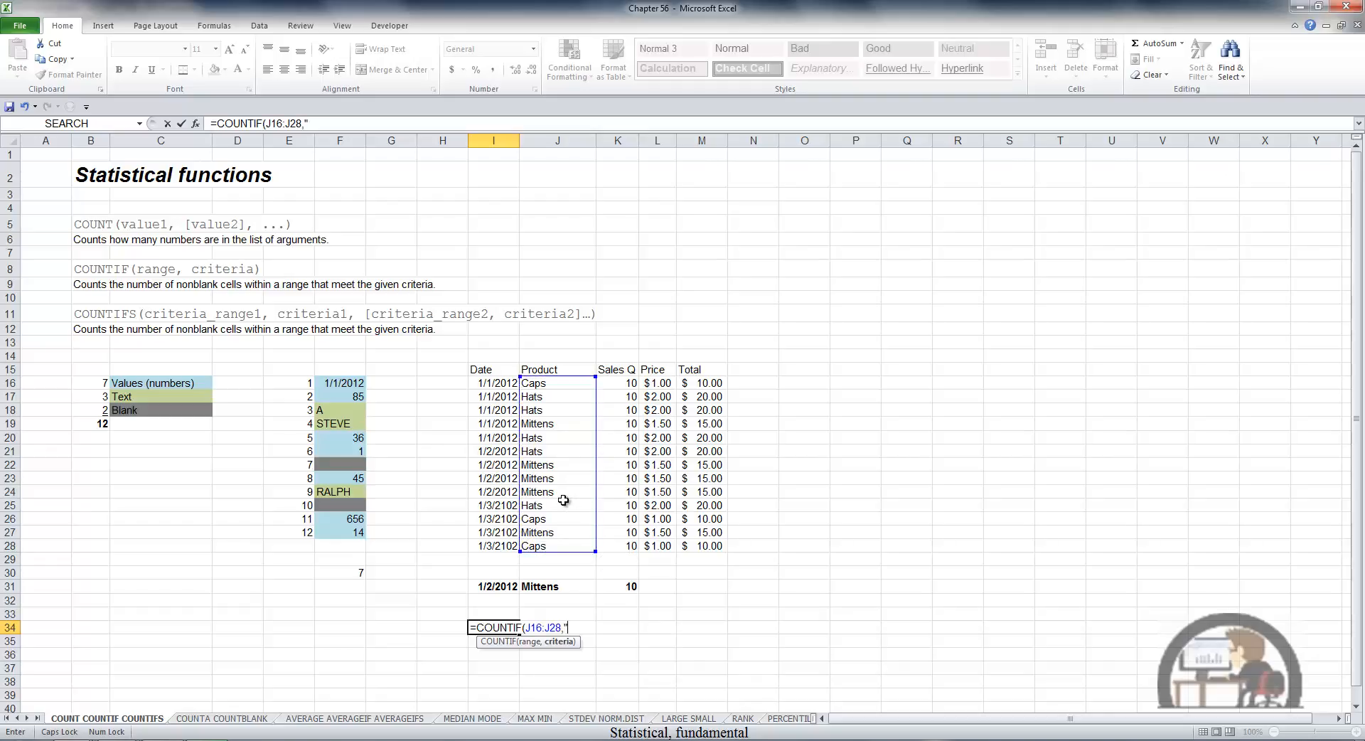
pyautogui.write('"Caps"')
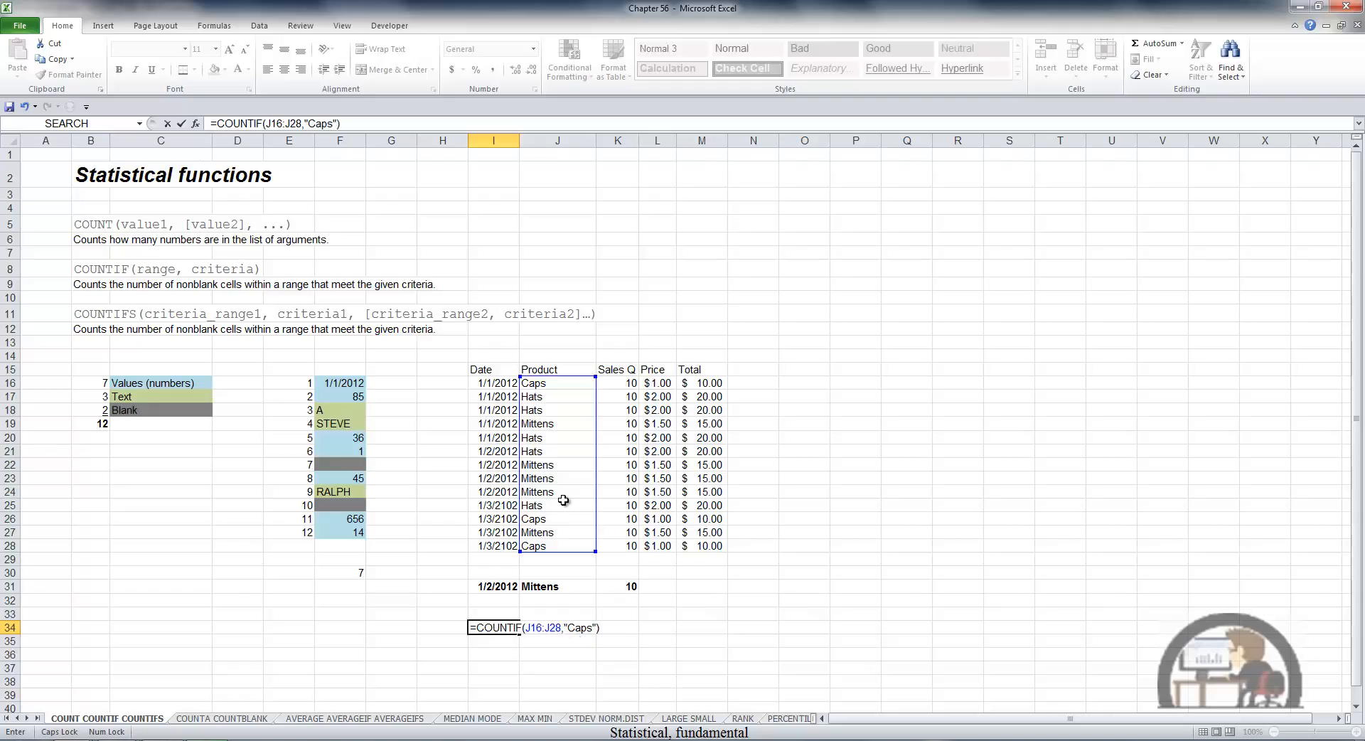
pyautogui.hotkey('ctrl', 'Return')
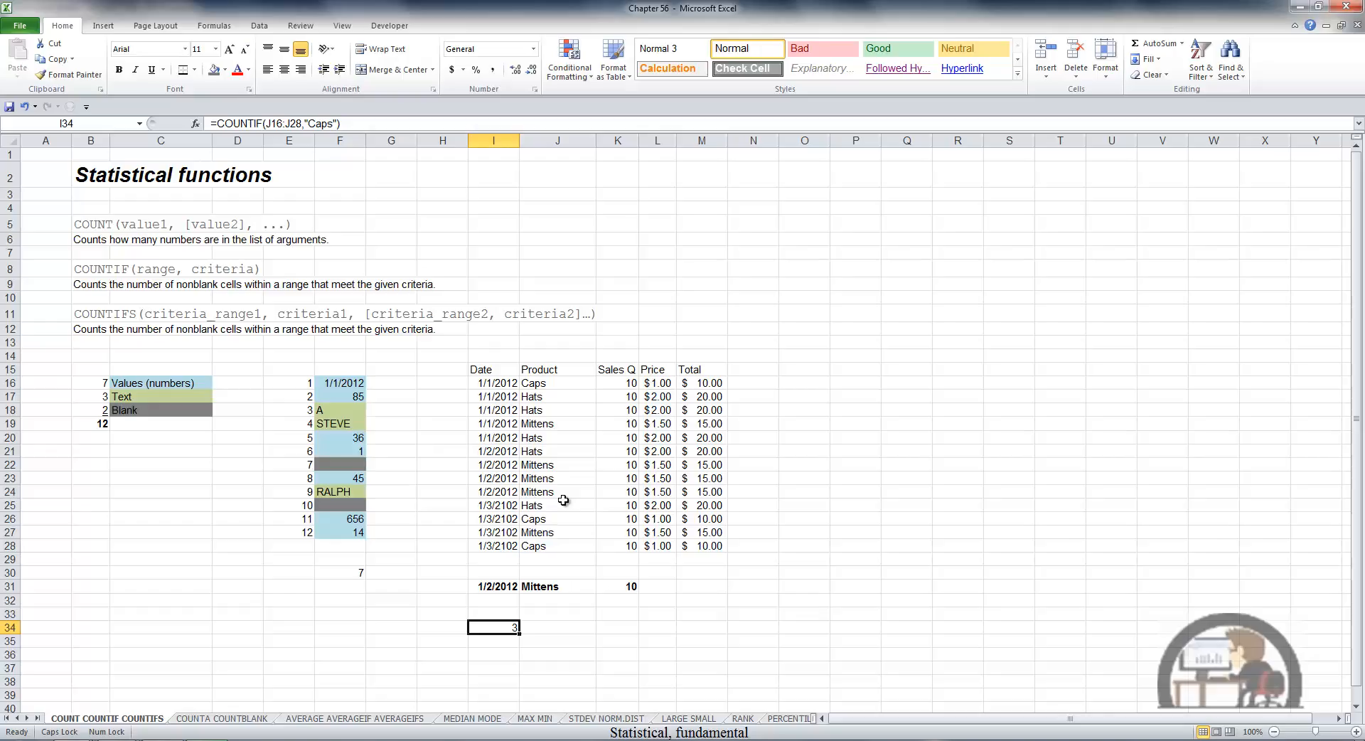
# - Replace the "Caps" criterion in the I34 COUNTIF formula with a reference to cell J31
pyautogui.press('F2')
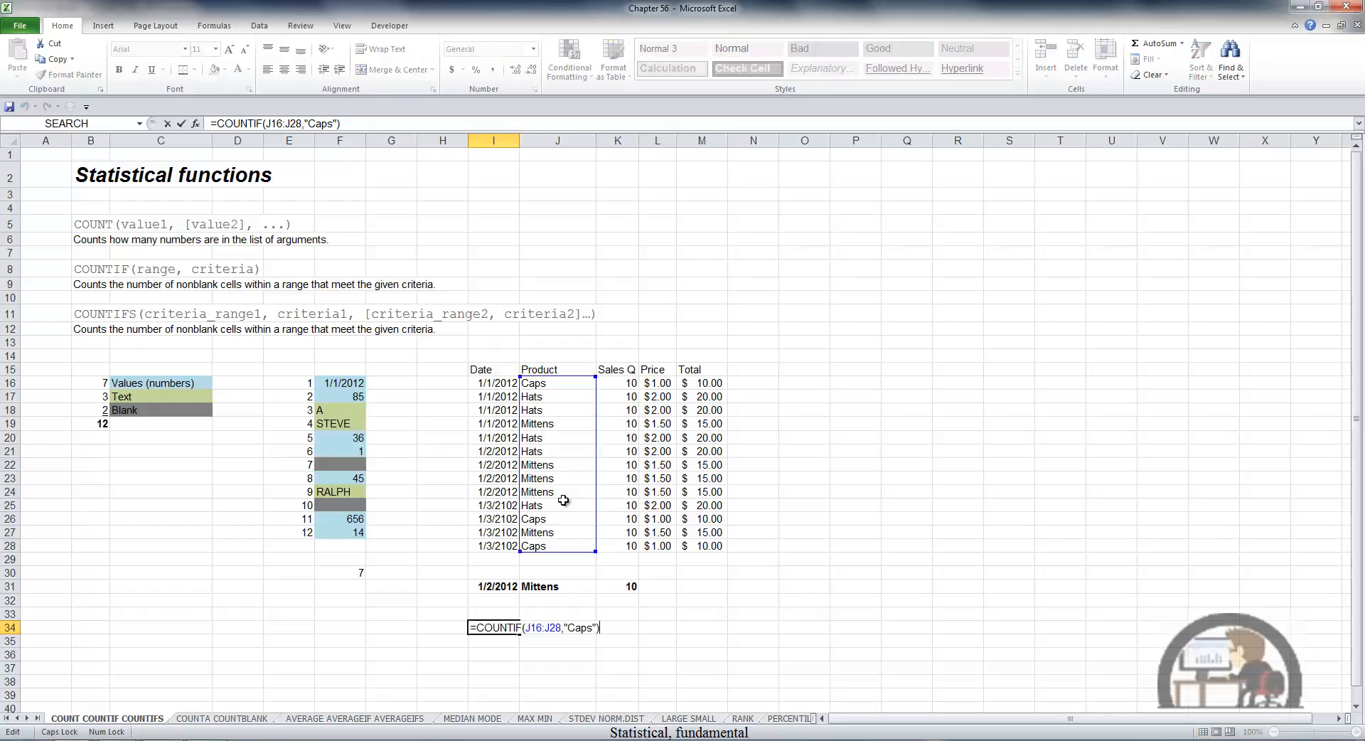
pyautogui.press('Left')
pyautogui.press('BackSpace')
pyautogui.press('BackSpace')
pyautogui.press('BackSpace')
pyautogui.press('BackSpace')
pyautogui.press('BackSpace')
pyautogui.press('BackSpace')
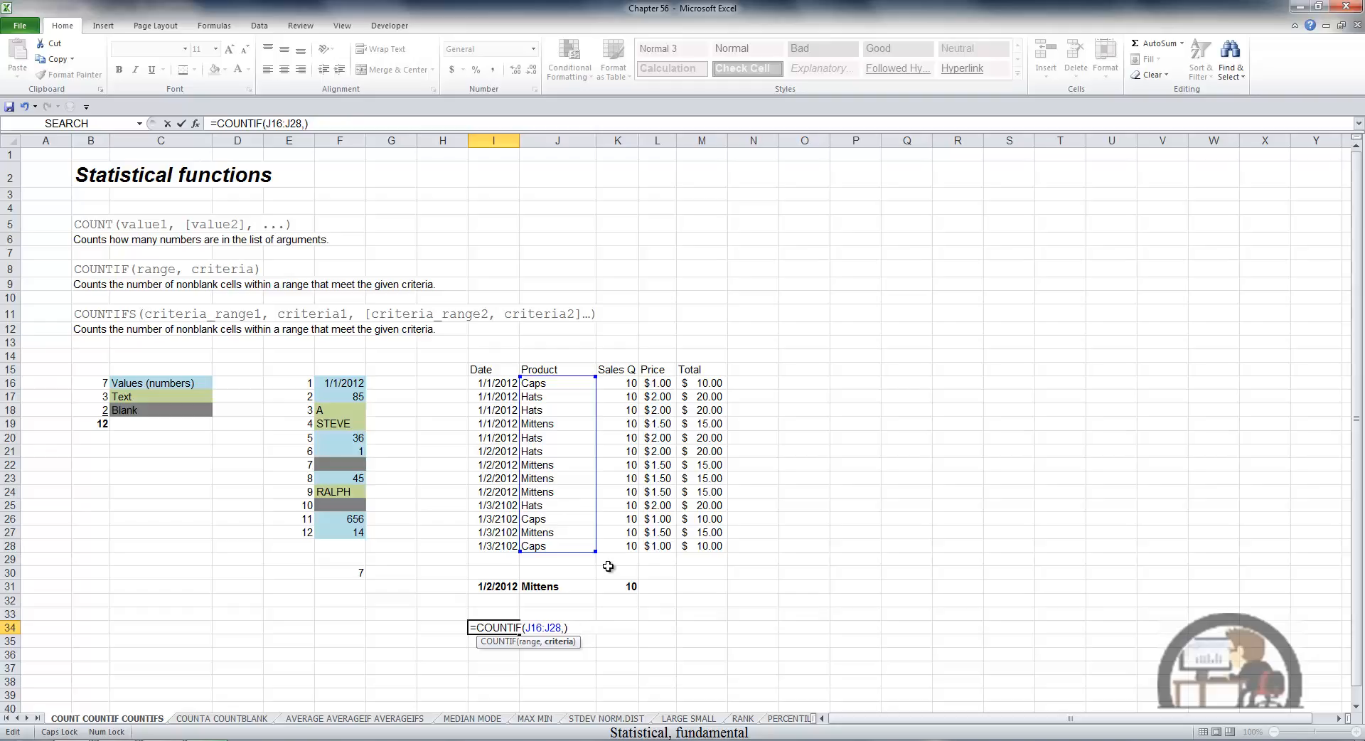
pyautogui.click(569, 586)
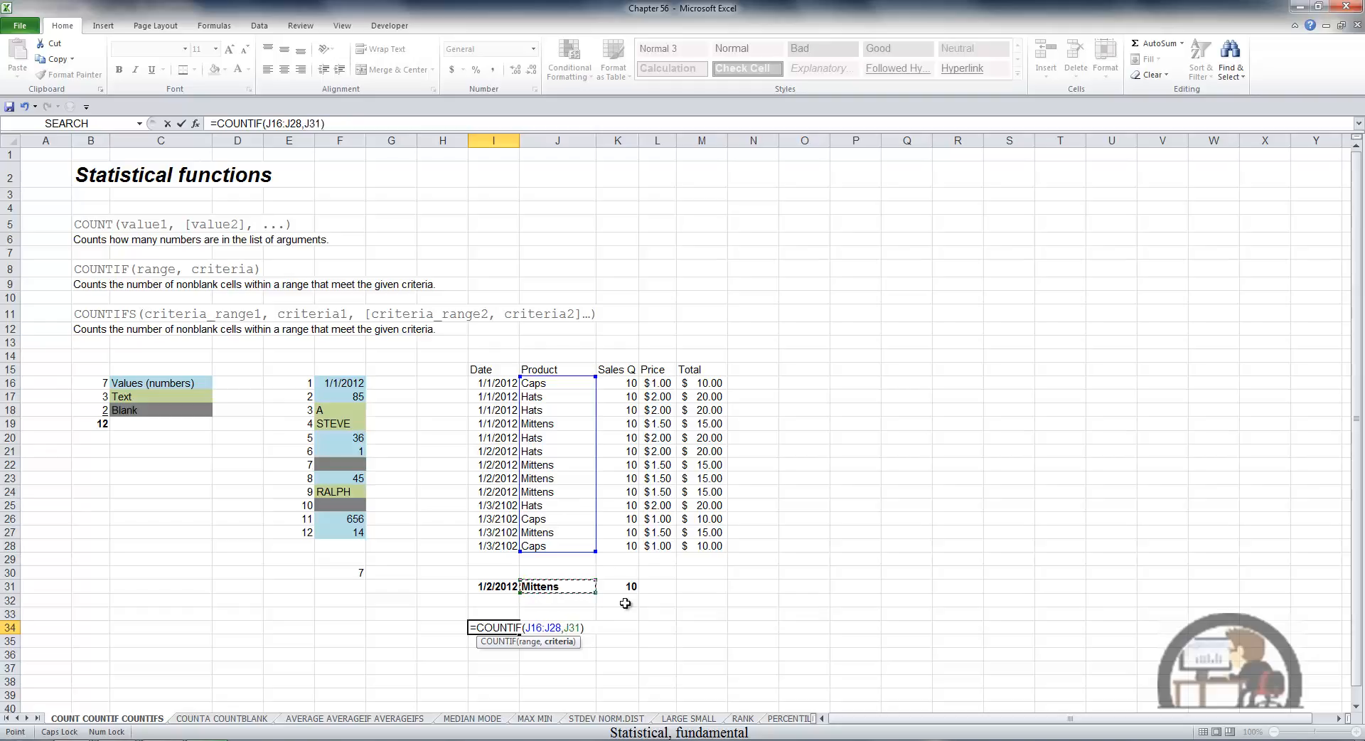
pyautogui.hotkey('ctrl', 'Return')
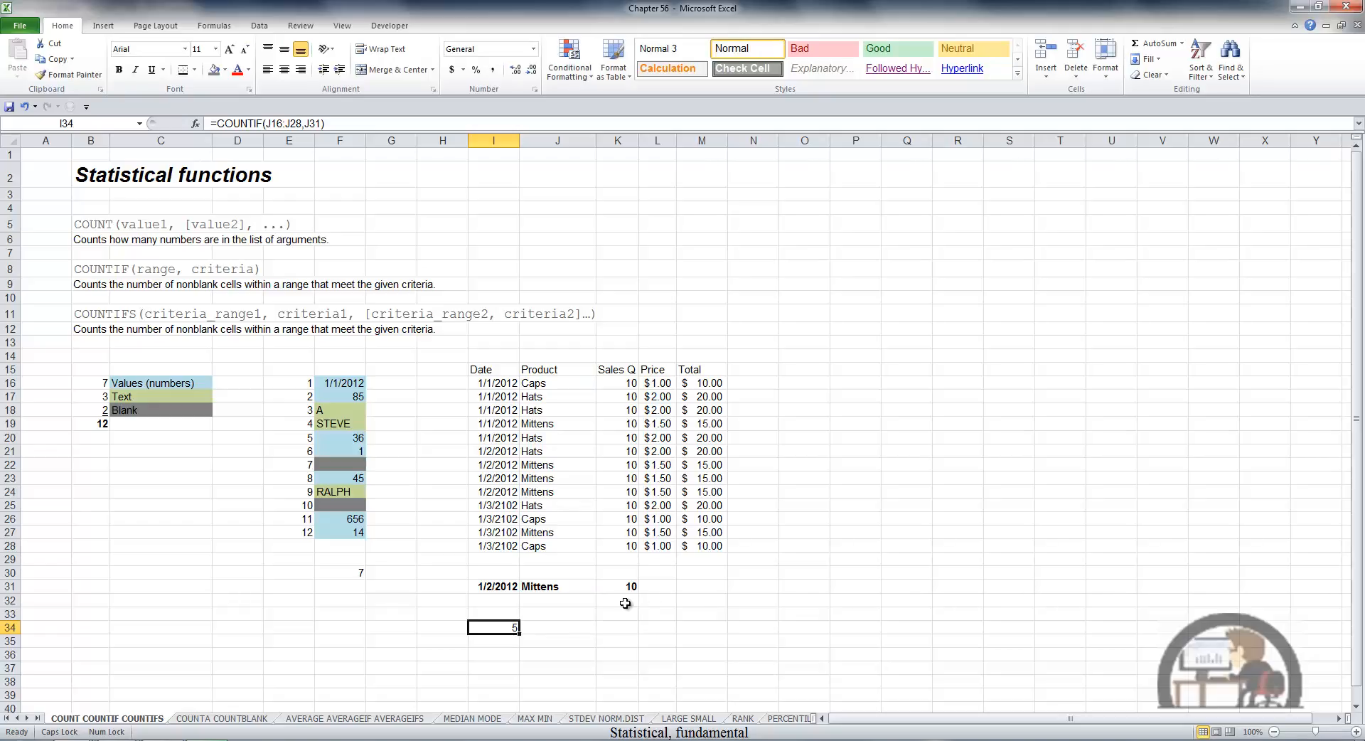
# - Begin a COUNTIFS formula in I36 with the date range I16:I28 and I31 as its first criterion
pyautogui.press('Down')
pyautogui.press('Down')
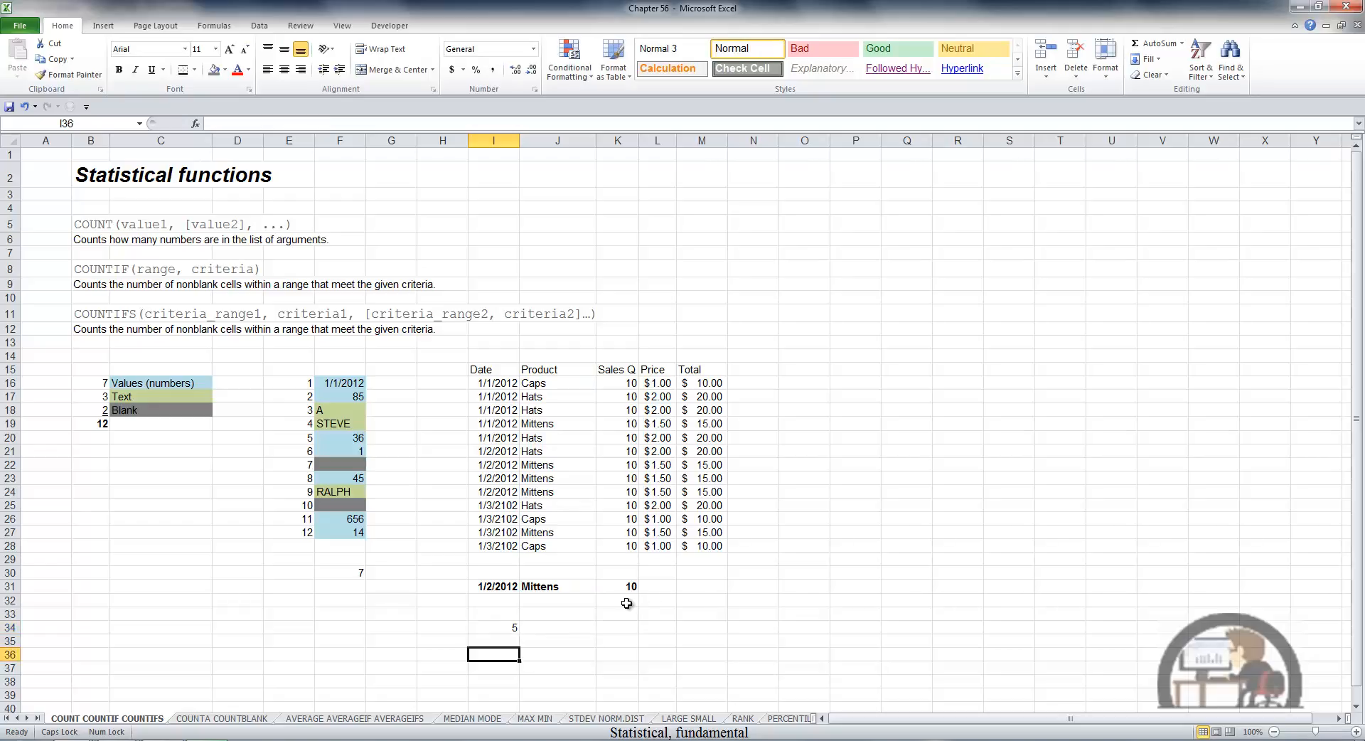
pyautogui.write('=COUNTI')
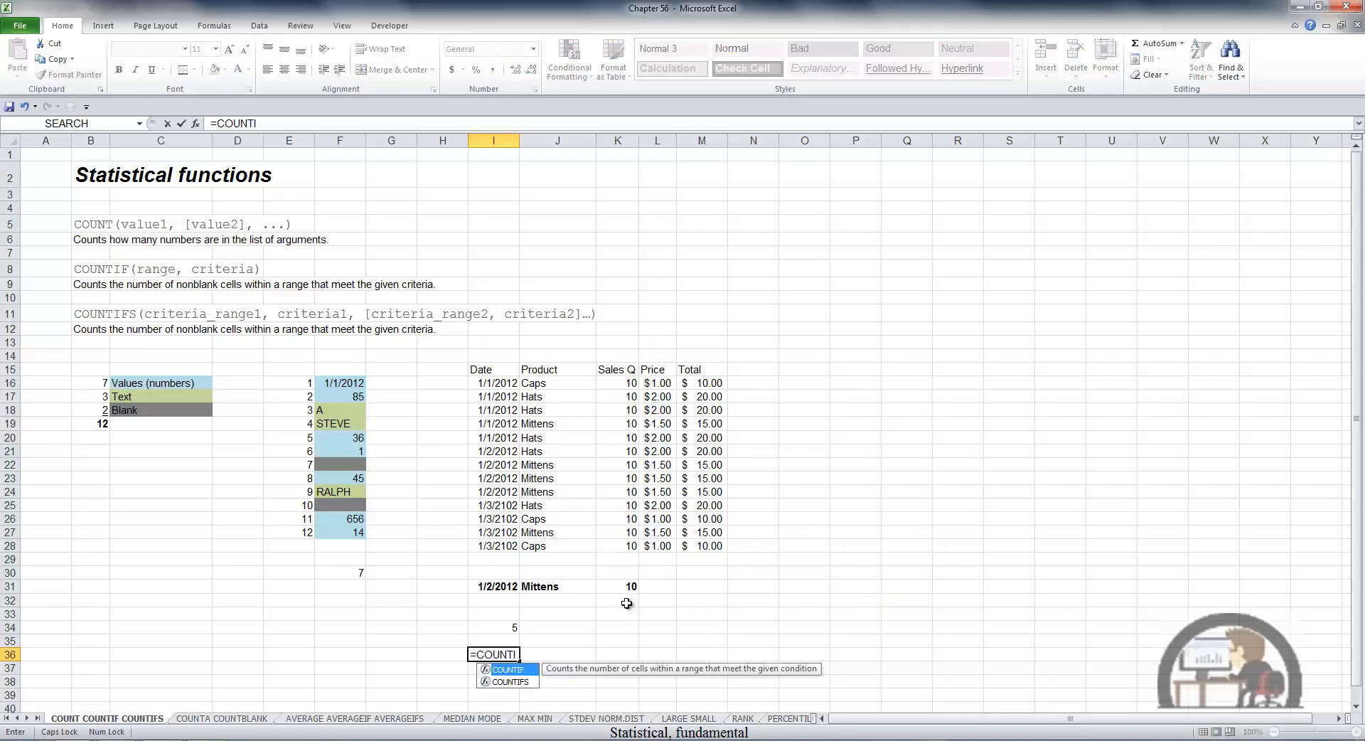
pyautogui.press('Down')
pyautogui.press('Tab')
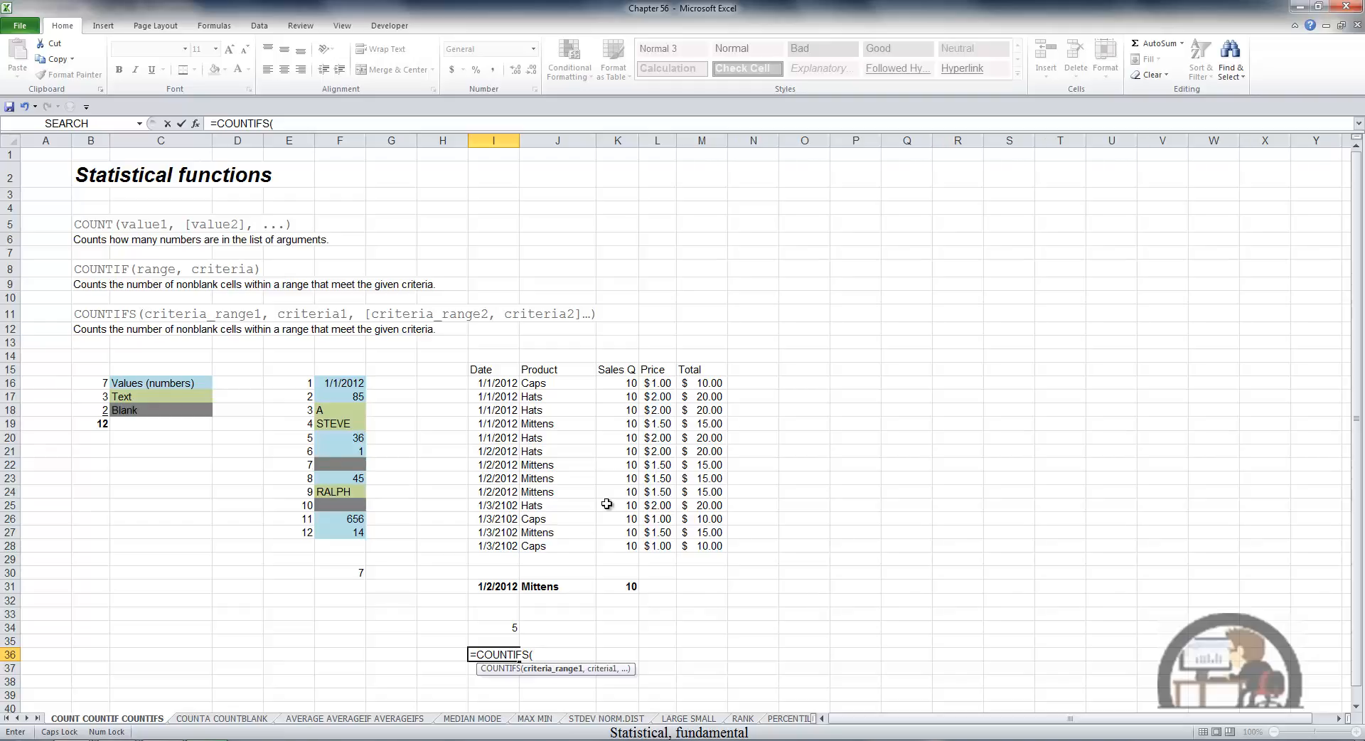
pyautogui.moveTo(502, 384); pyautogui.dragTo(502, 546)
pyautogui.write(',')
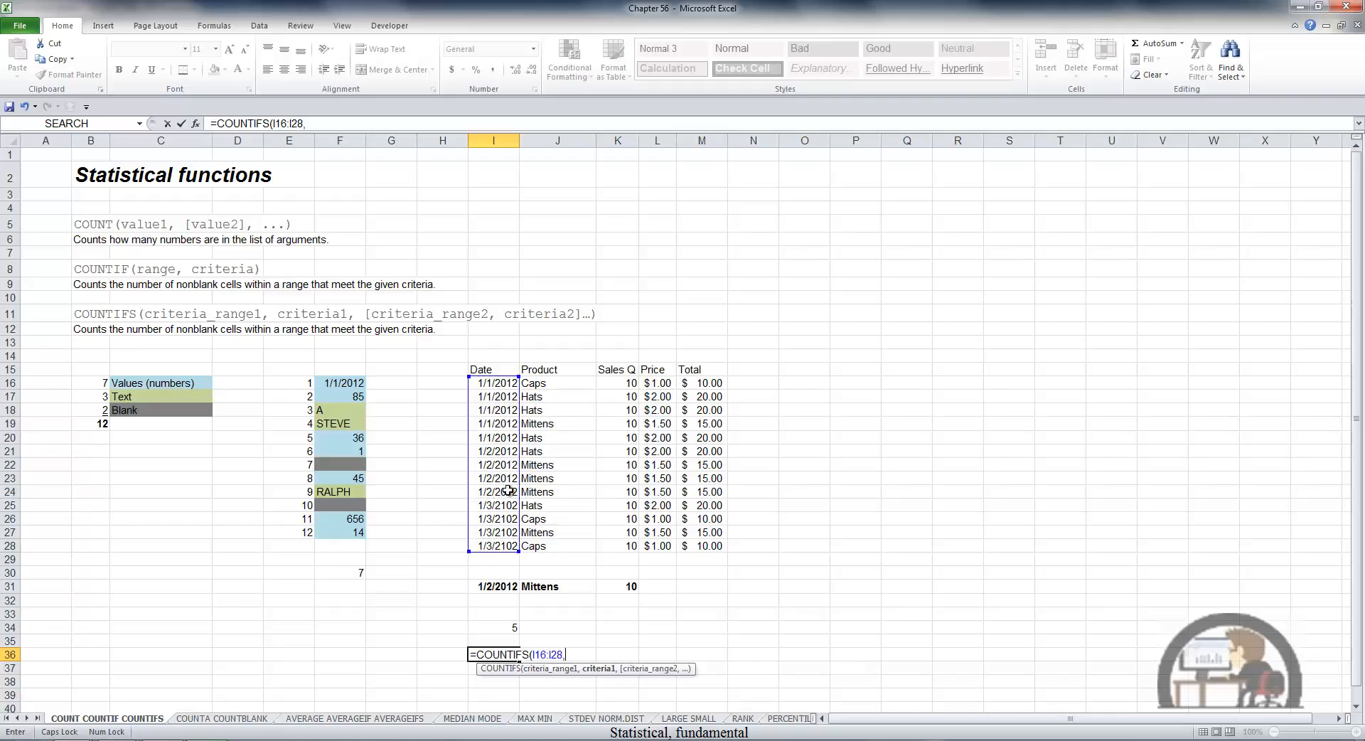
pyautogui.click(502, 586)
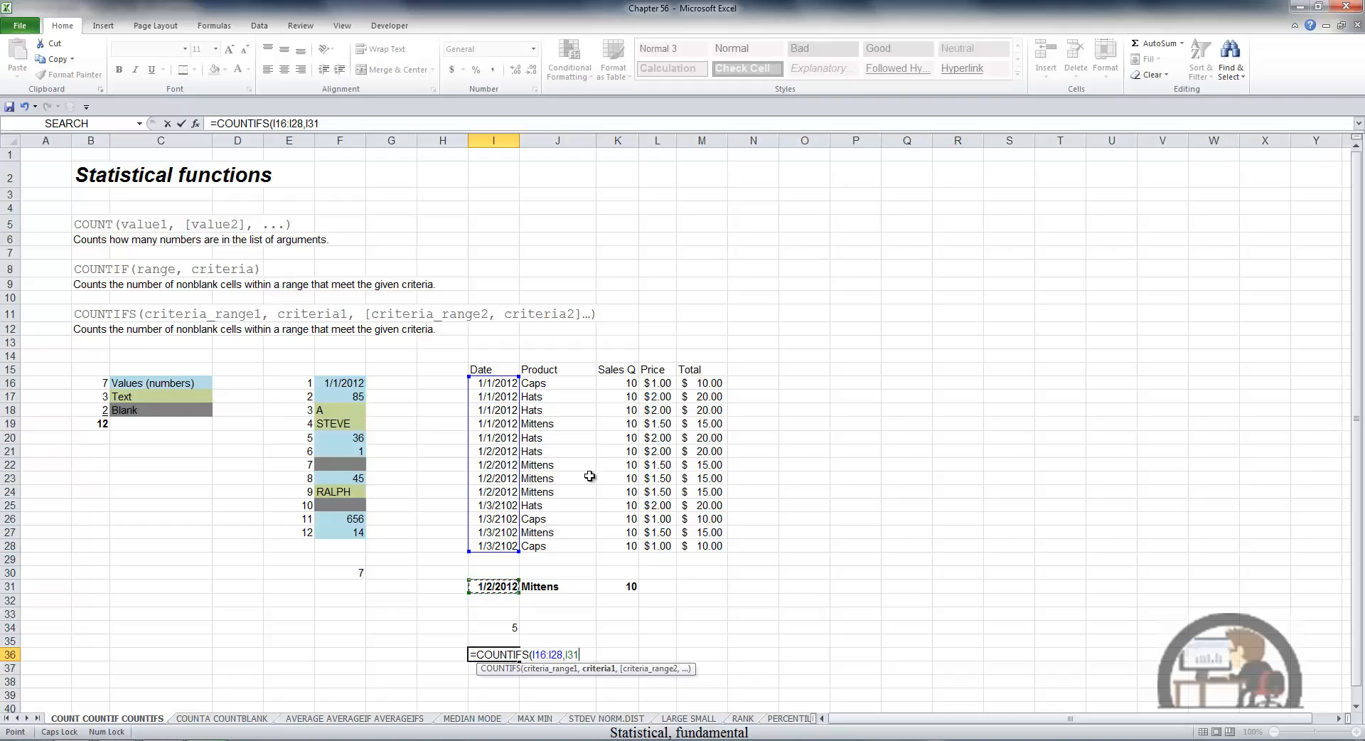
pyautogui.write(',')
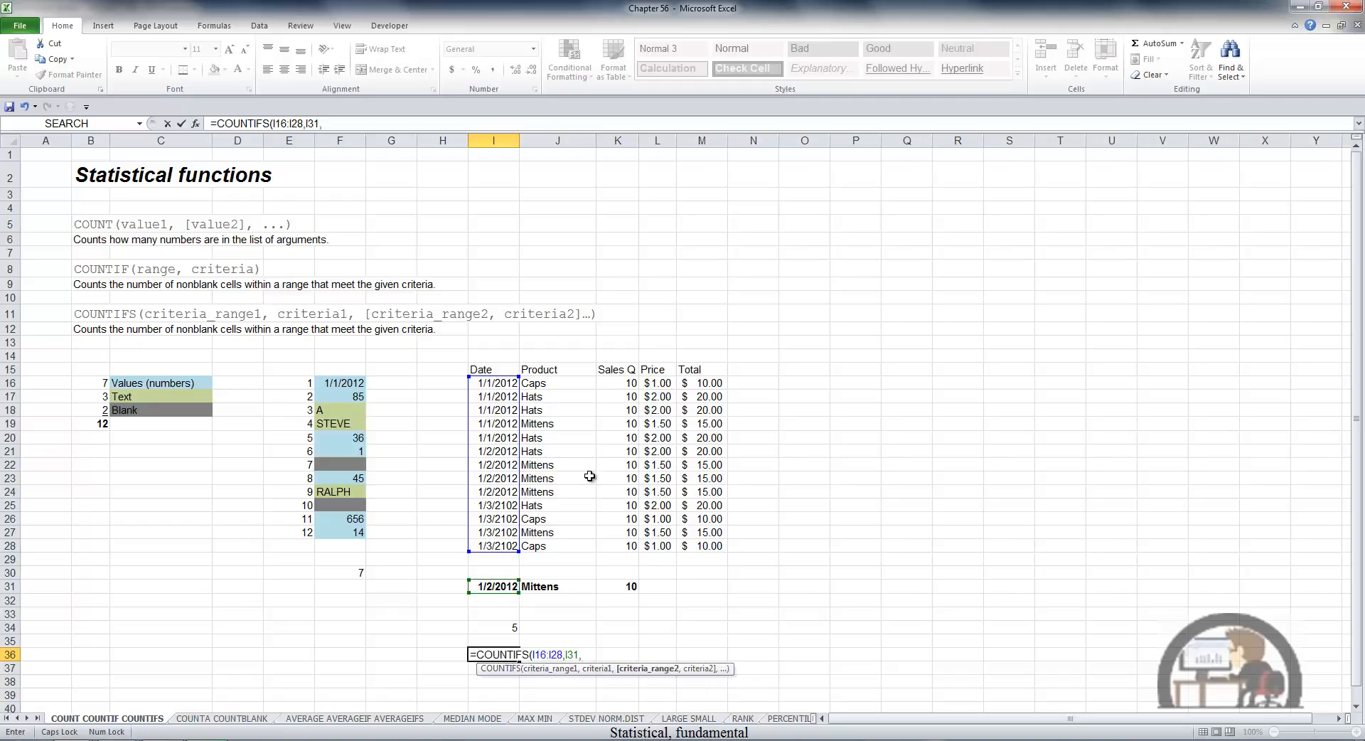
# - Complete the COUNTIFS formula with product range J16:J28 matched to J31 and sales quantity range K16:K28 matched to K31
pyautogui.moveTo(568, 384); pyautogui.dragTo(572, 548)
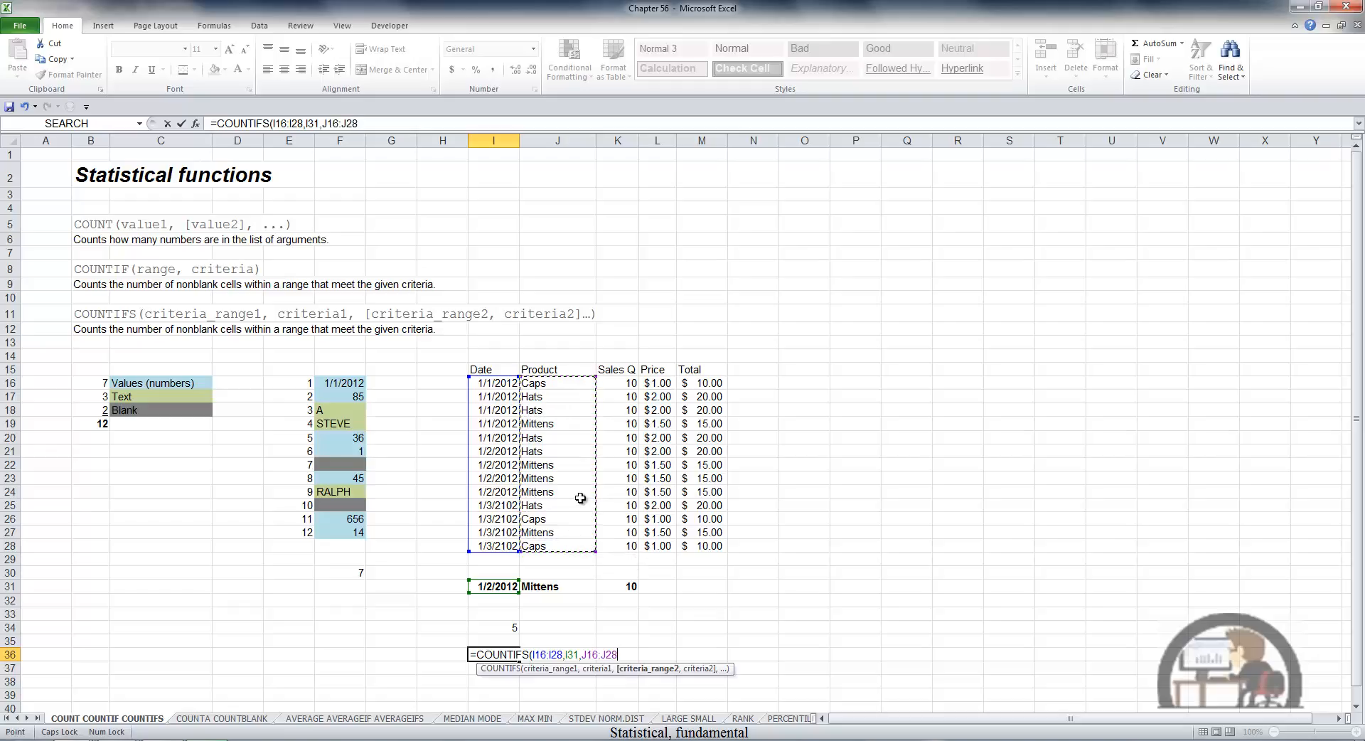
pyautogui.write(',')
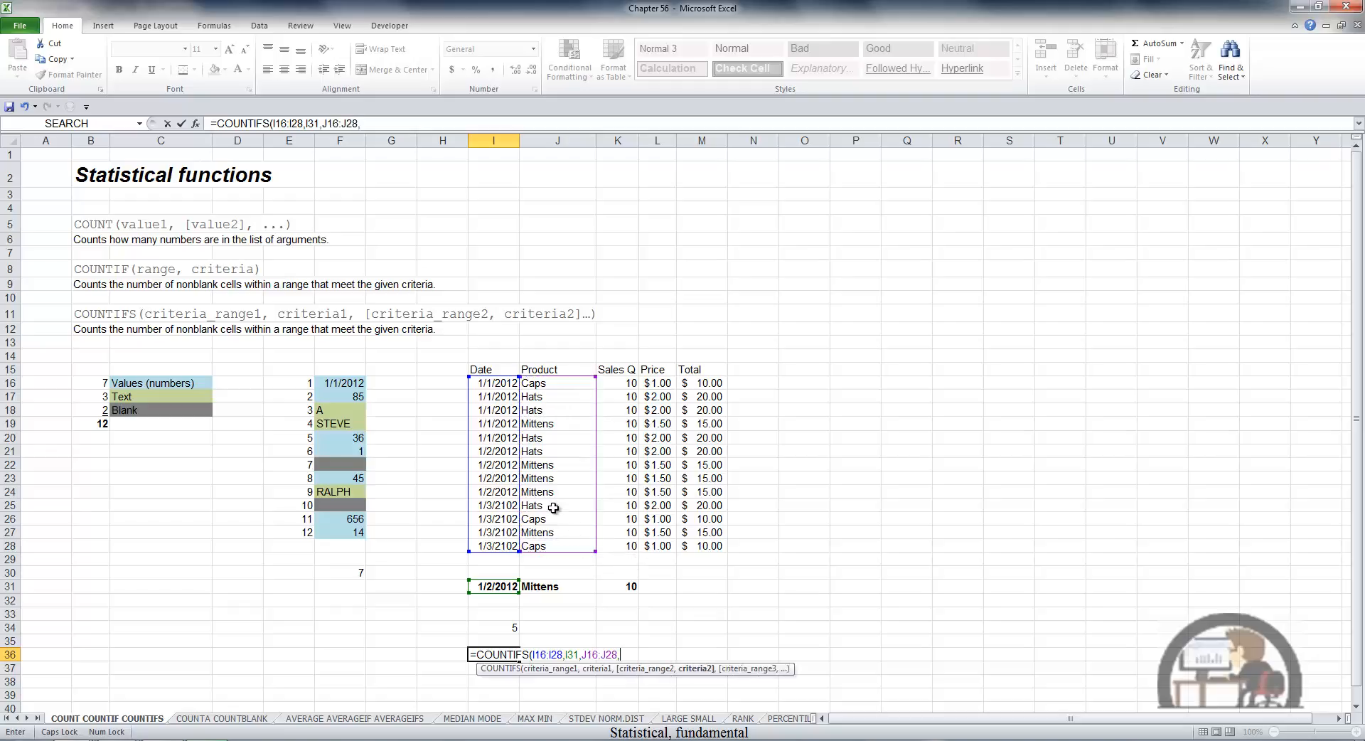
pyautogui.click(548, 587)
pyautogui.write(',')
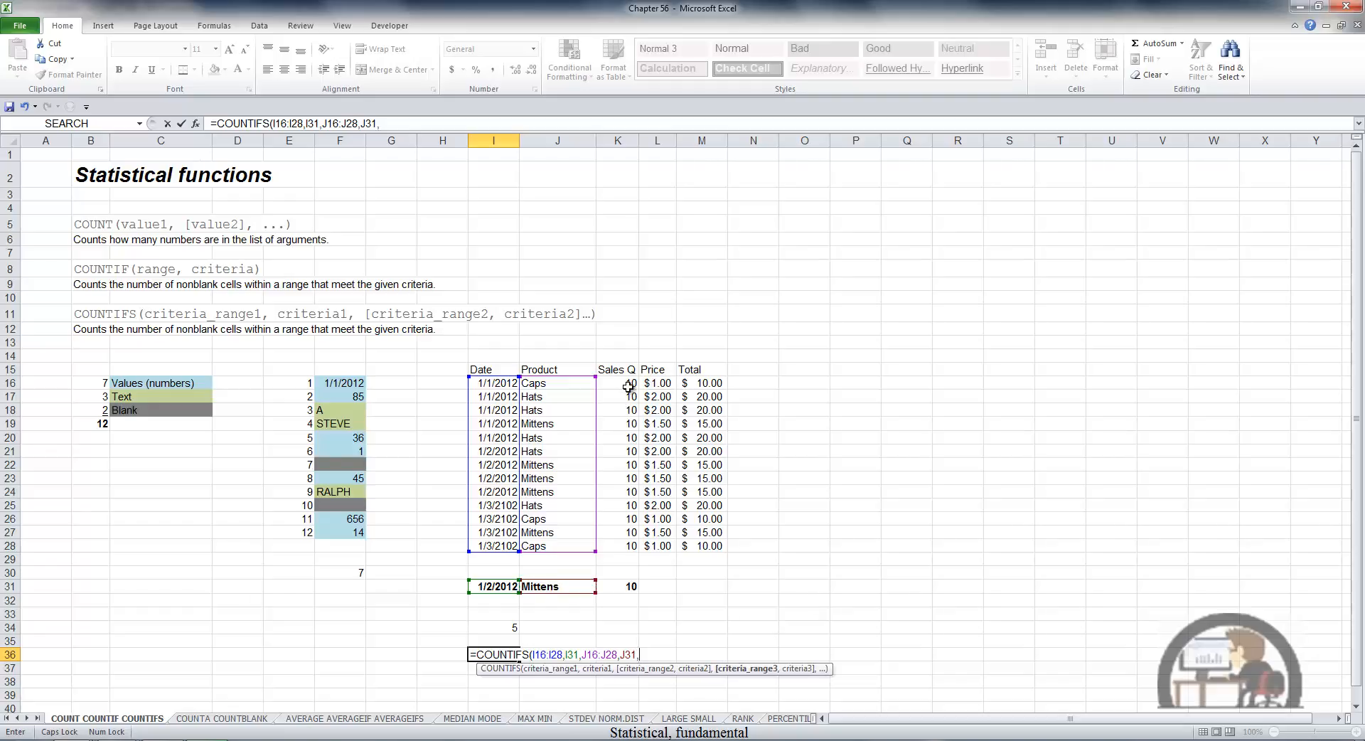
pyautogui.moveTo(630, 384); pyautogui.dragTo(634, 547)
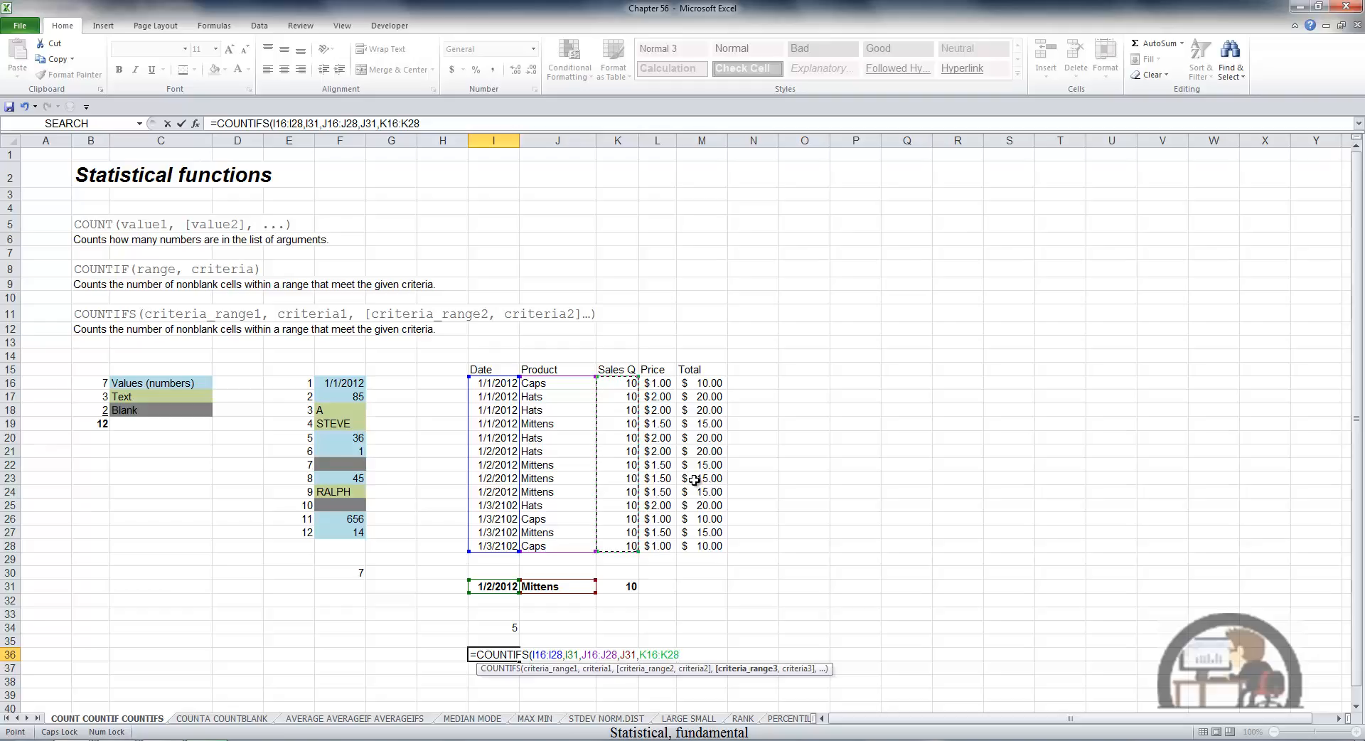
pyautogui.write(',')
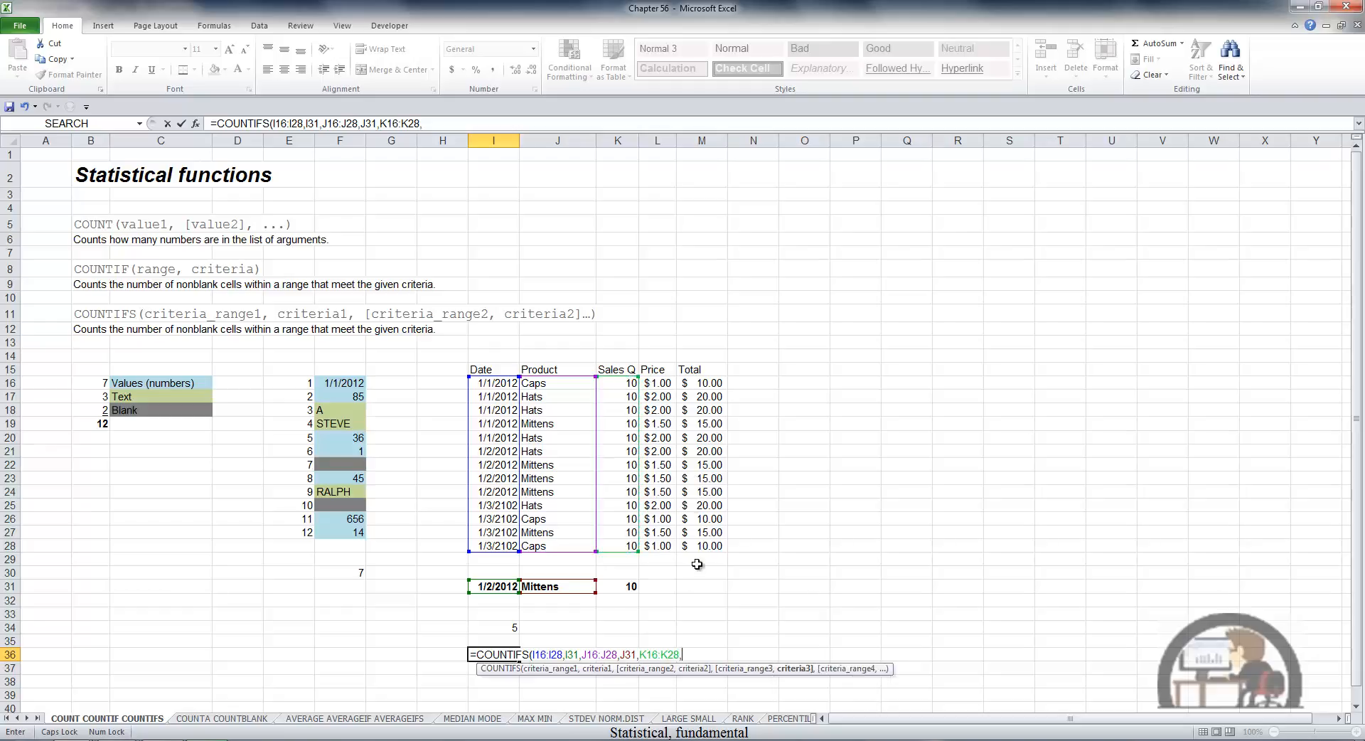
pyautogui.click(631, 585)
pyautogui.write(')')
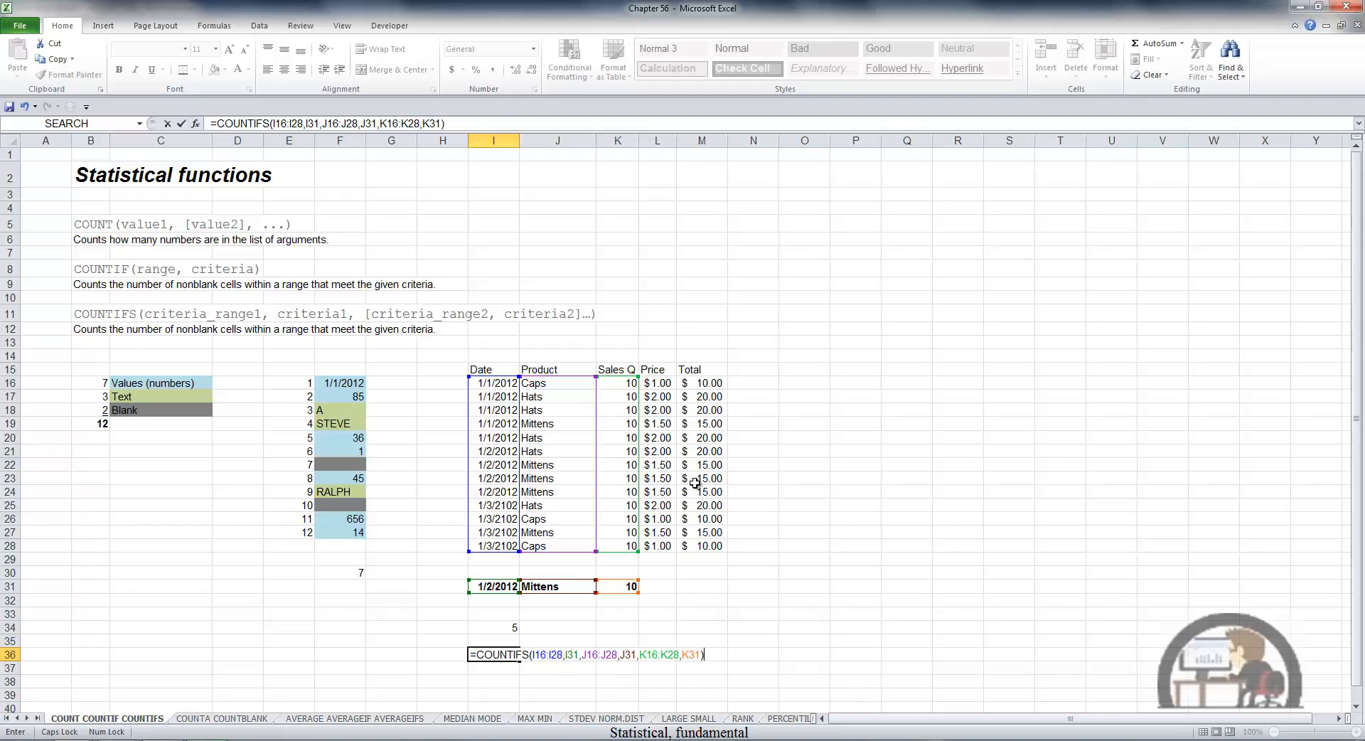
pyautogui.press('Return')
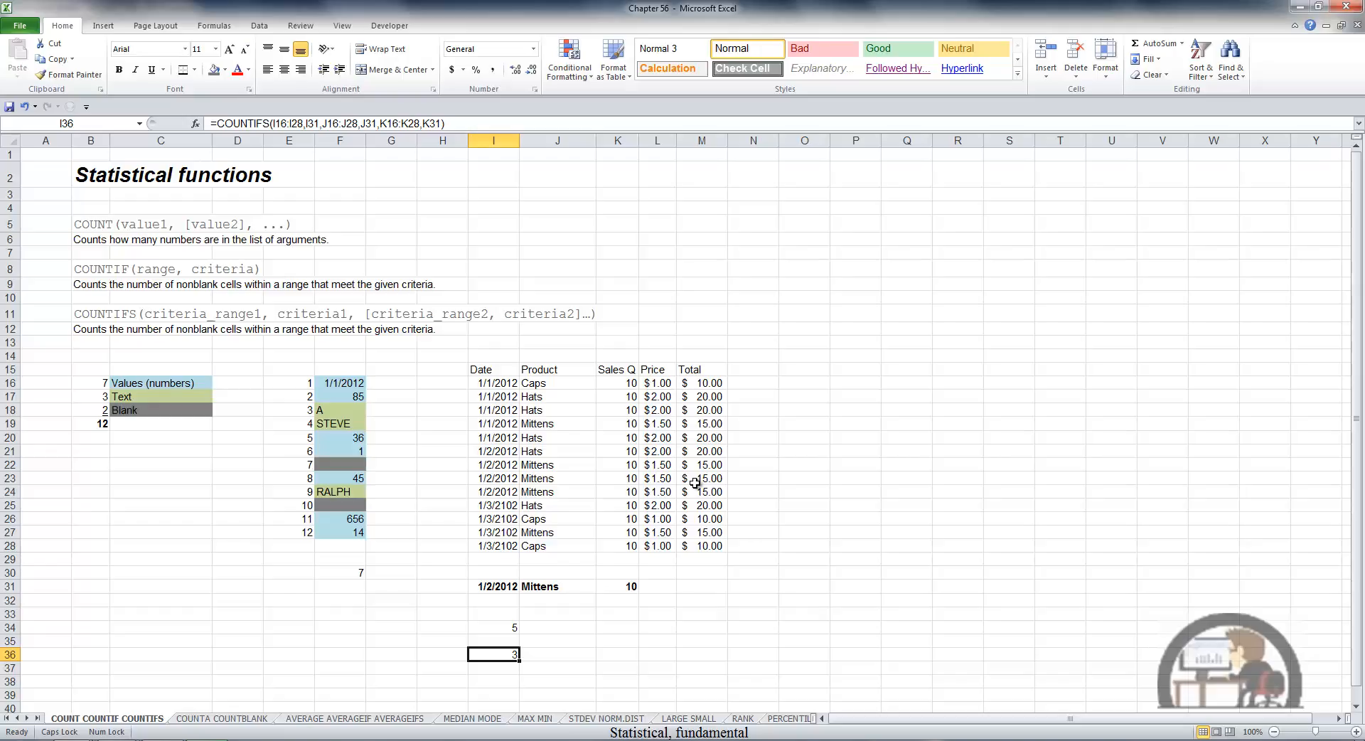
# - Select the 1/2/2012 Mittens rows in I22:K24, and set the sales quantity in K22 to 9
pyautogui.click(501, 467)
pyautogui.moveTo(628, 483); pyautogui.dragTo(623, 492)
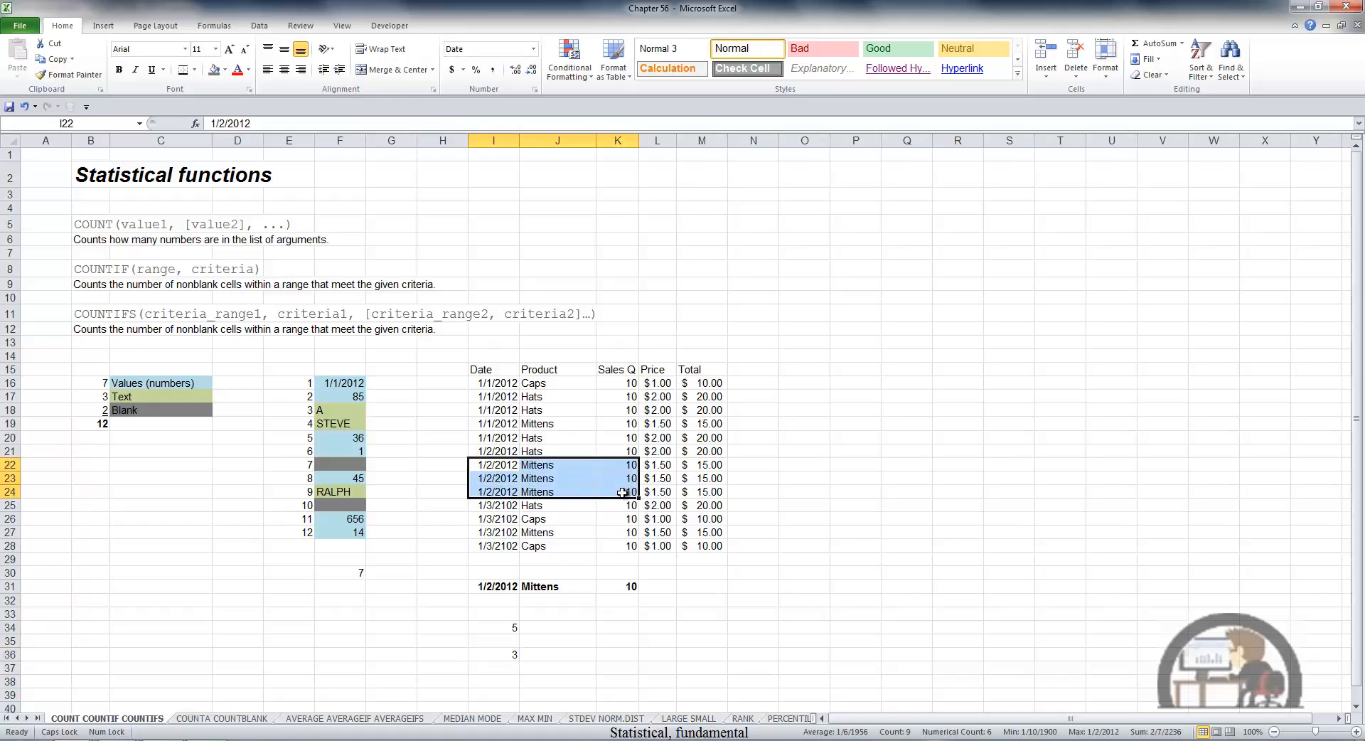
pyautogui.click(624, 465)
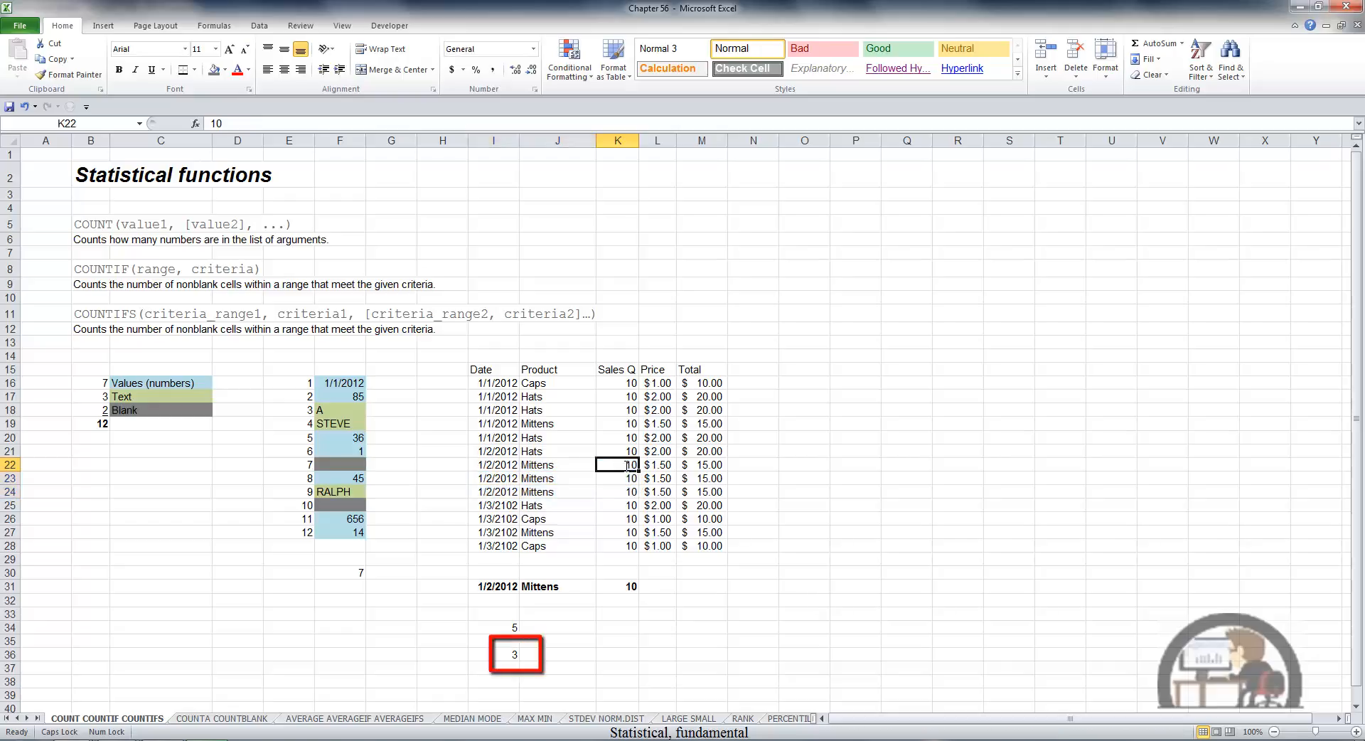
pyautogui.write('9')
pyautogui.press('Return')
pyautogui.click(578, 586)
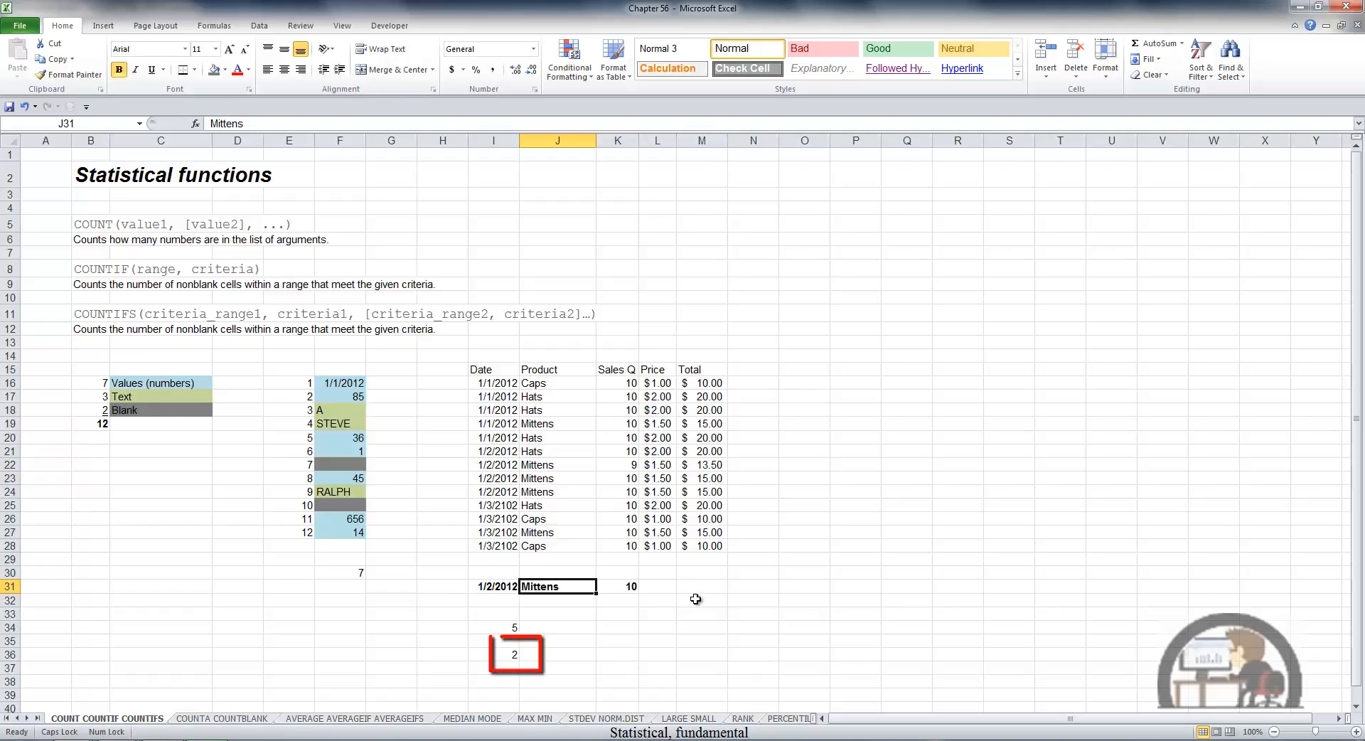
# - Change the product criterion in J31 to "Hats"
pyautogui.press('capslock')
pyautogui.write('Hats')
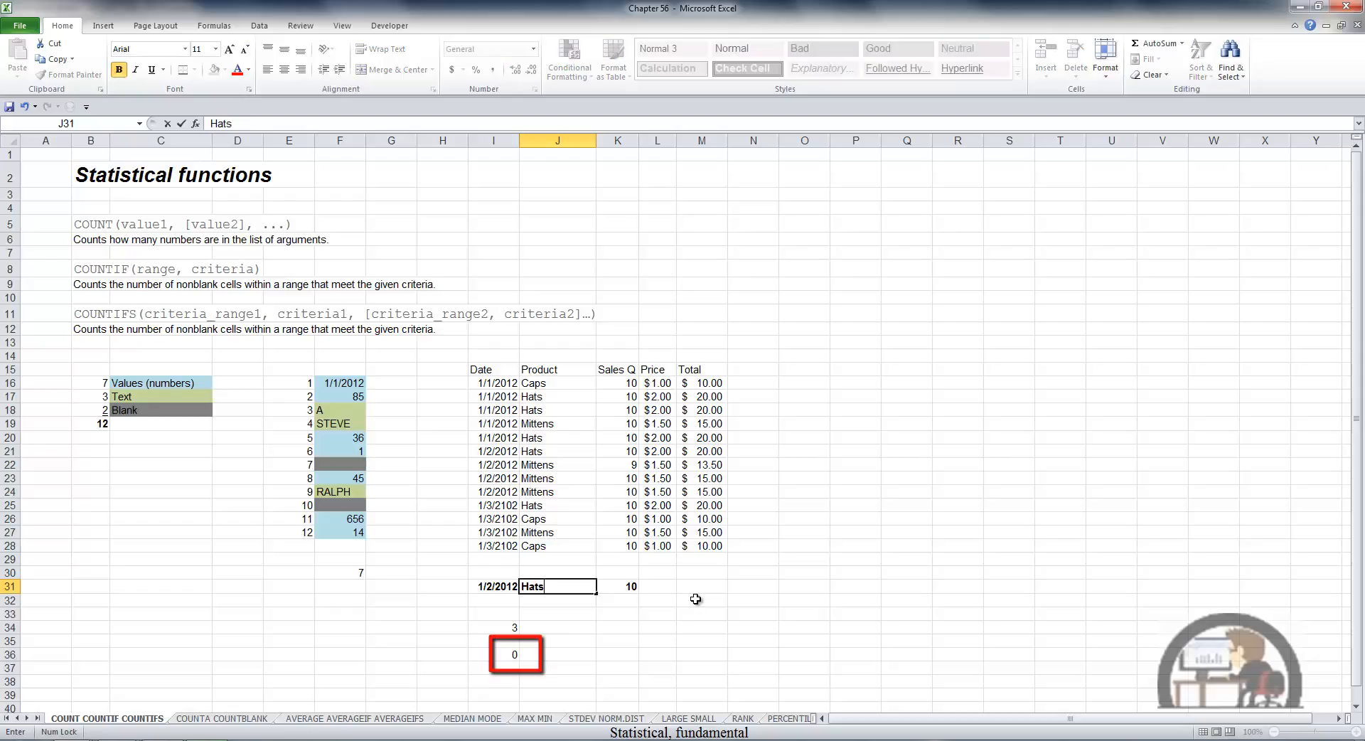
pyautogui.hotkey('ctrl', 'Return')
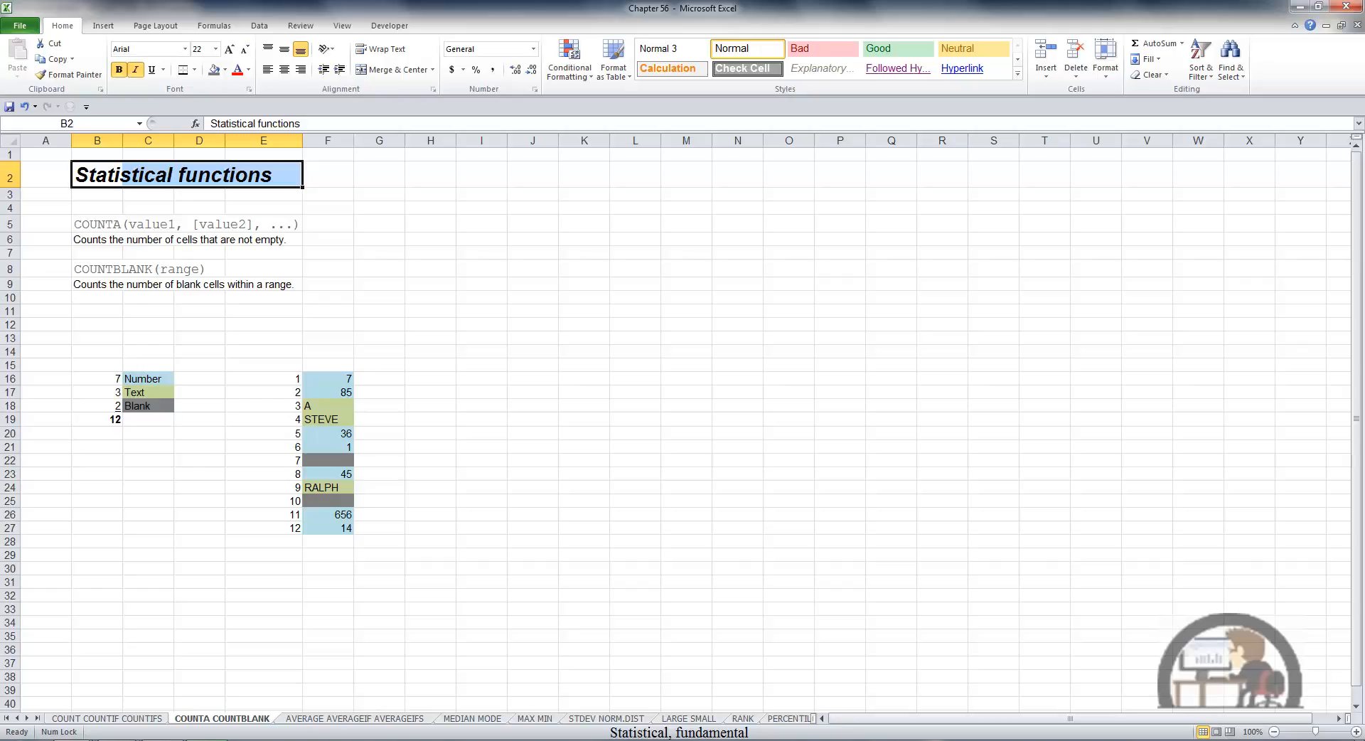
# - Enter a COUNTA formula in F30 of the COUNTA COUNTBLANK sheet to count the non-empty cells in the value list F16:F27
pyautogui.click(328, 569)
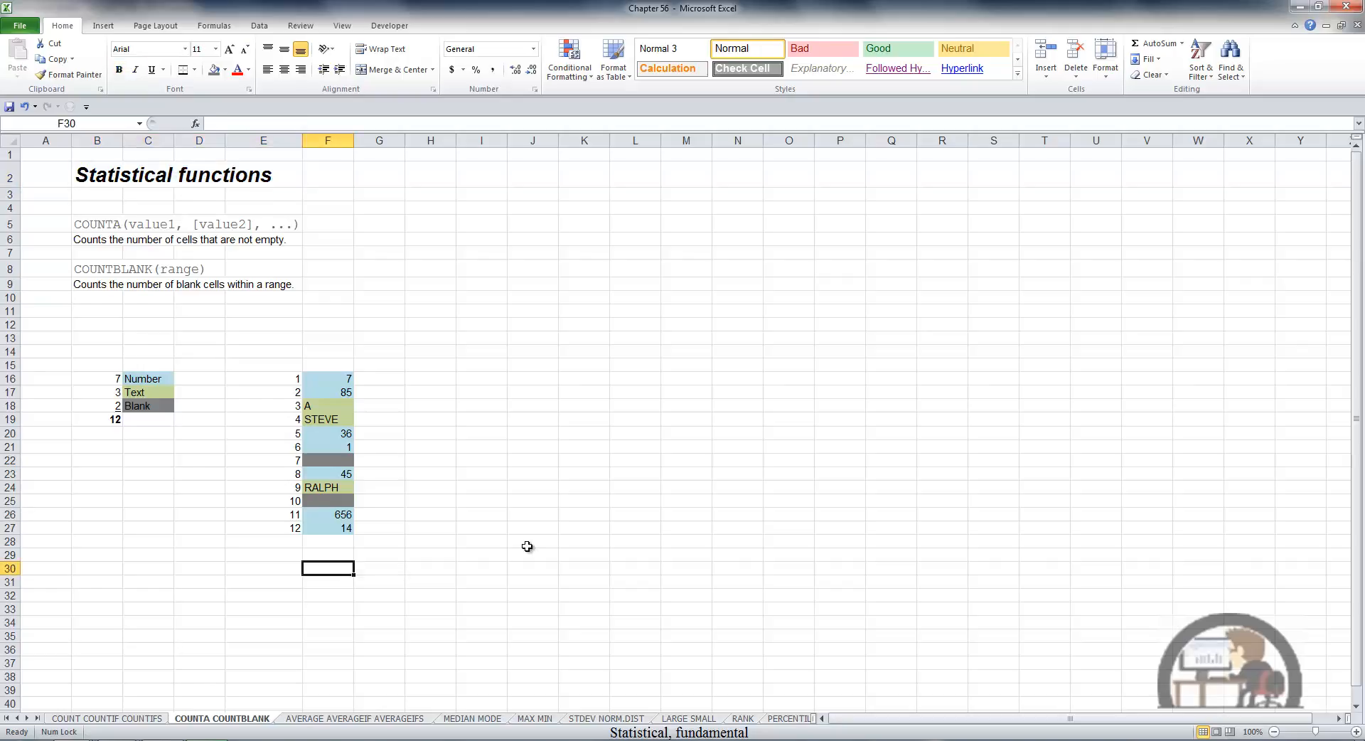
pyautogui.press('capslock')
pyautogui.write('=COUN')
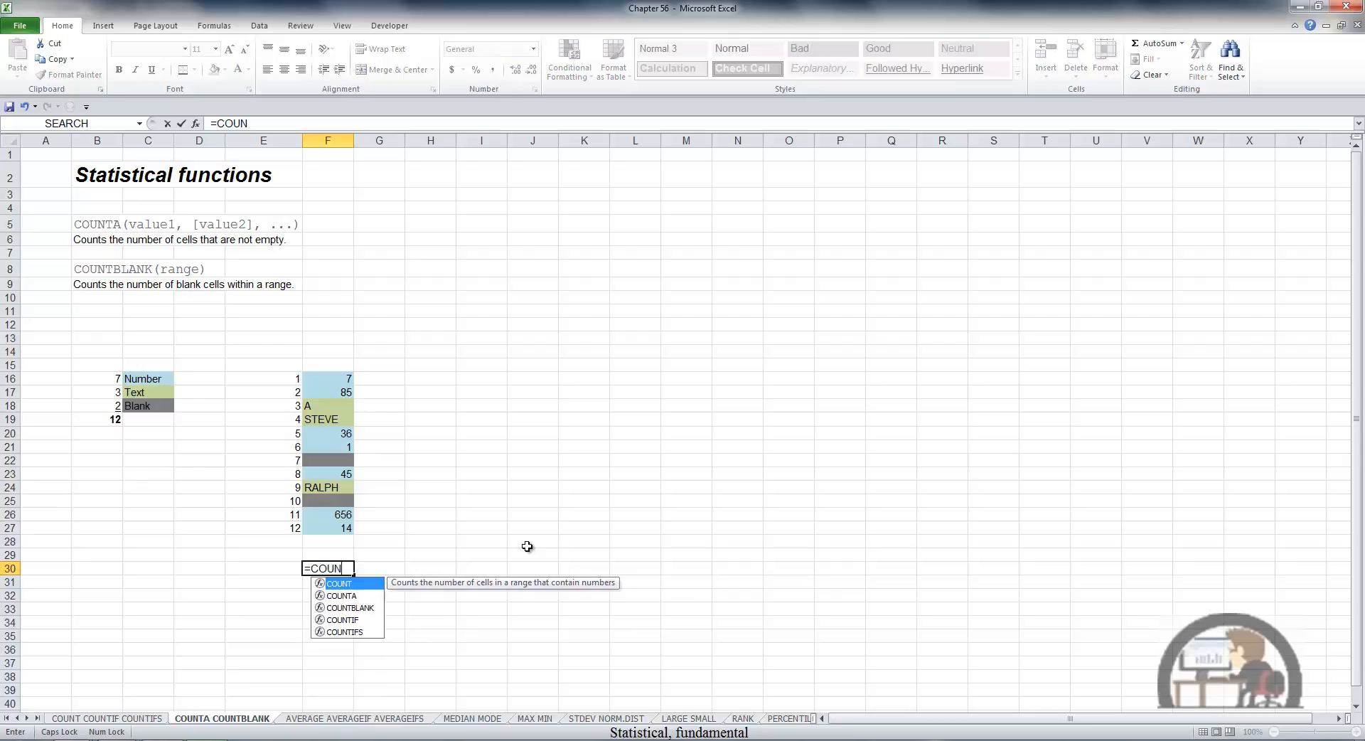
pyautogui.press('Down')
pyautogui.press('Tab')
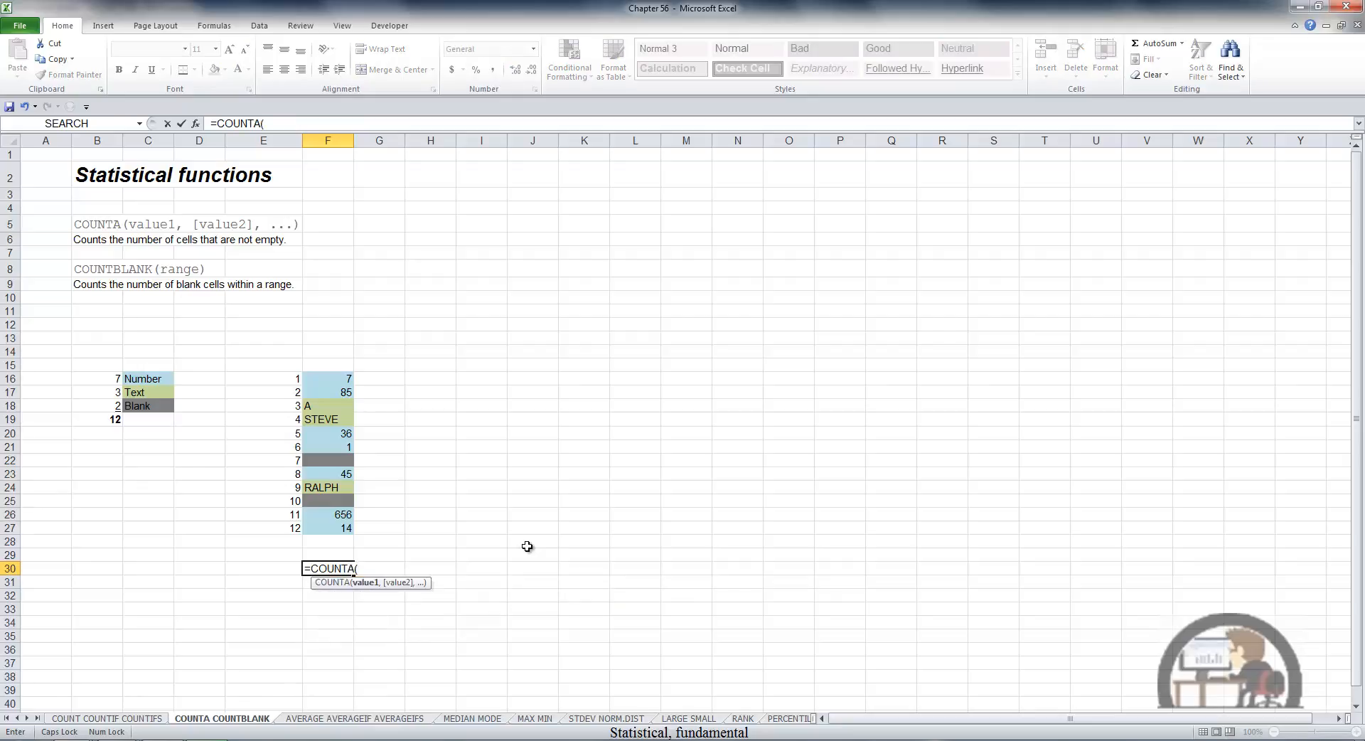
pyautogui.moveTo(312, 380); pyautogui.dragTo(337, 530)
pyautogui.press('Return')
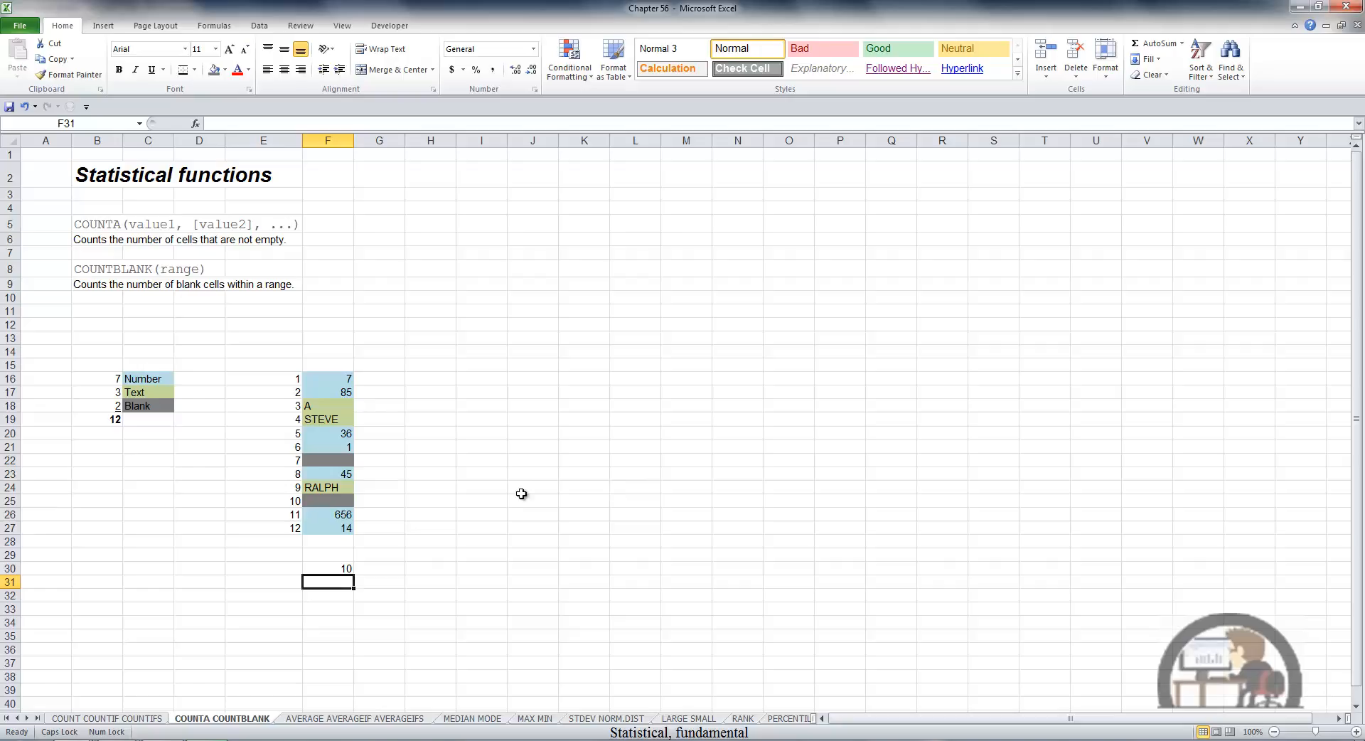
# - Enter a COUNTBLANK formula in F31 to count the empty cells in the column F value list starting at F16
pyautogui.write('=COUNT')
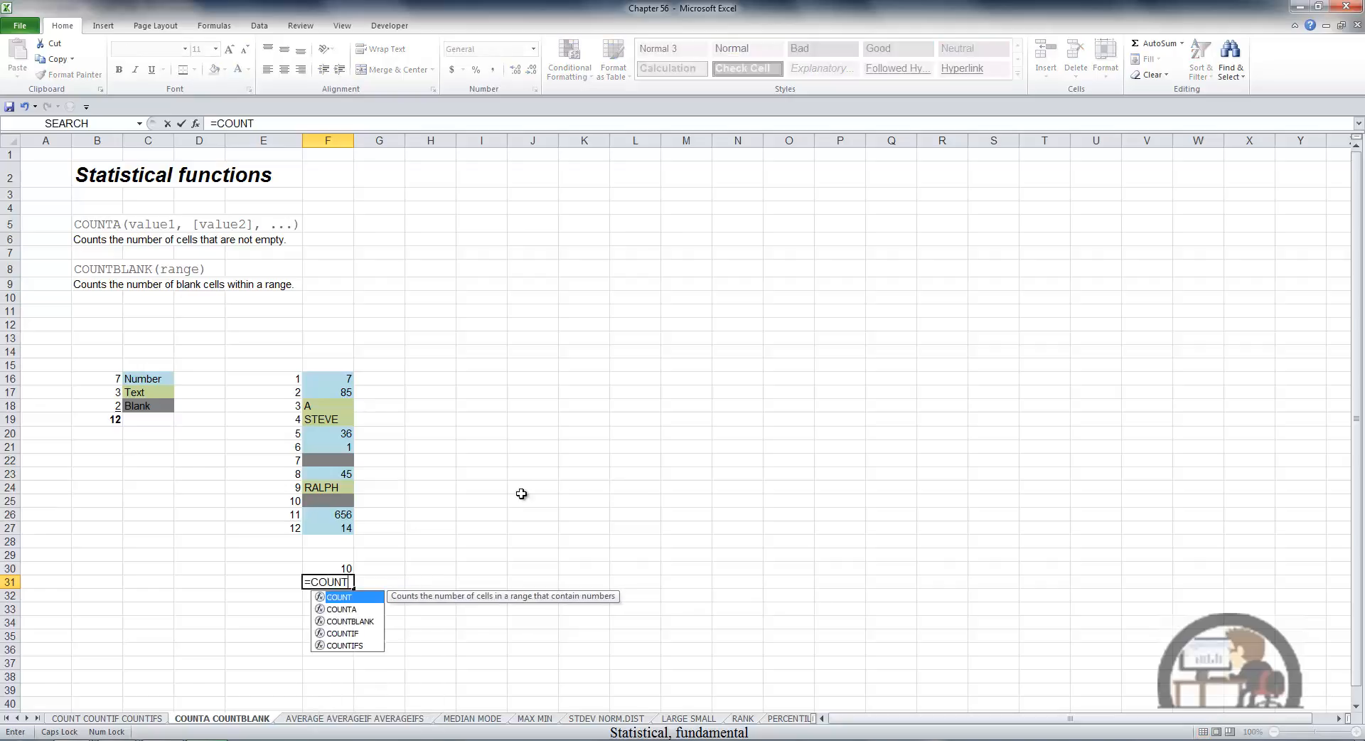
pyautogui.press('Down')
pyautogui.press('Down')
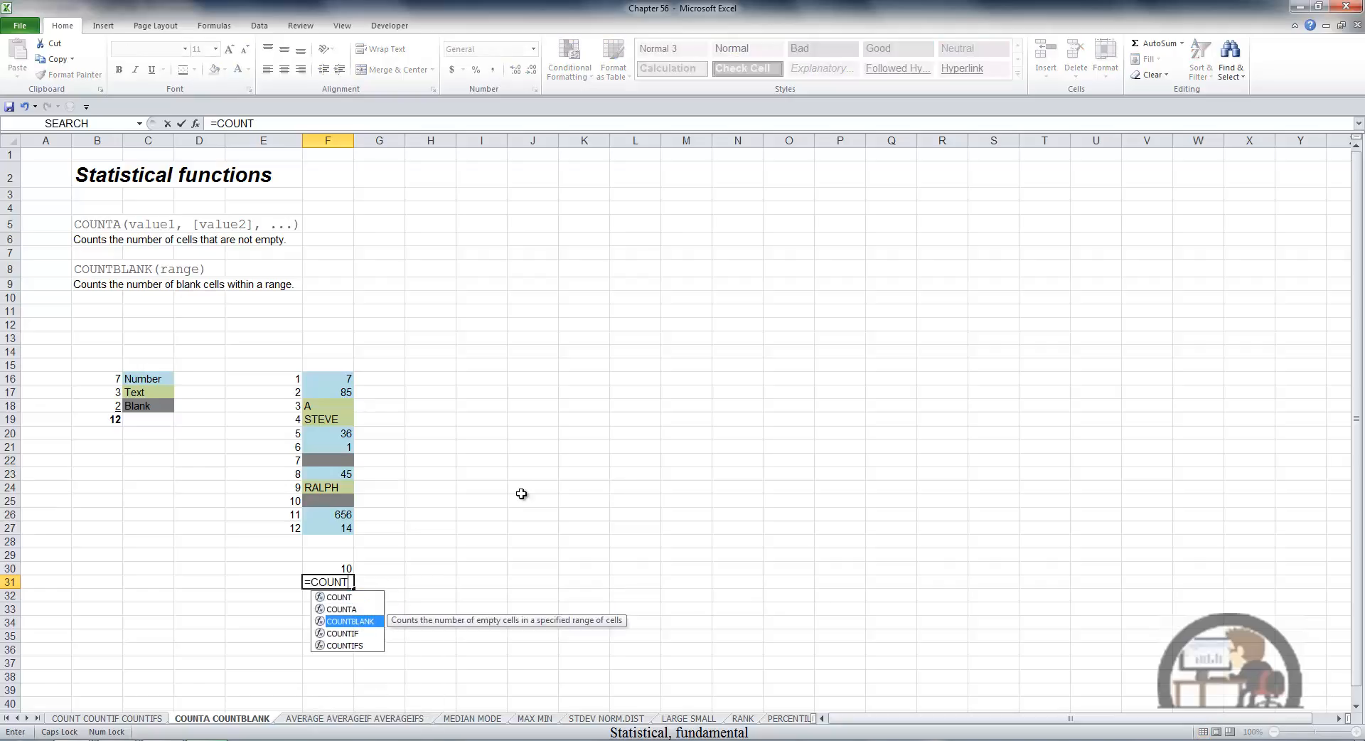
pyautogui.press('Tab')
pyautogui.moveTo(340, 379); pyautogui.dragTo(355, 548)
pyautogui.press('Return')
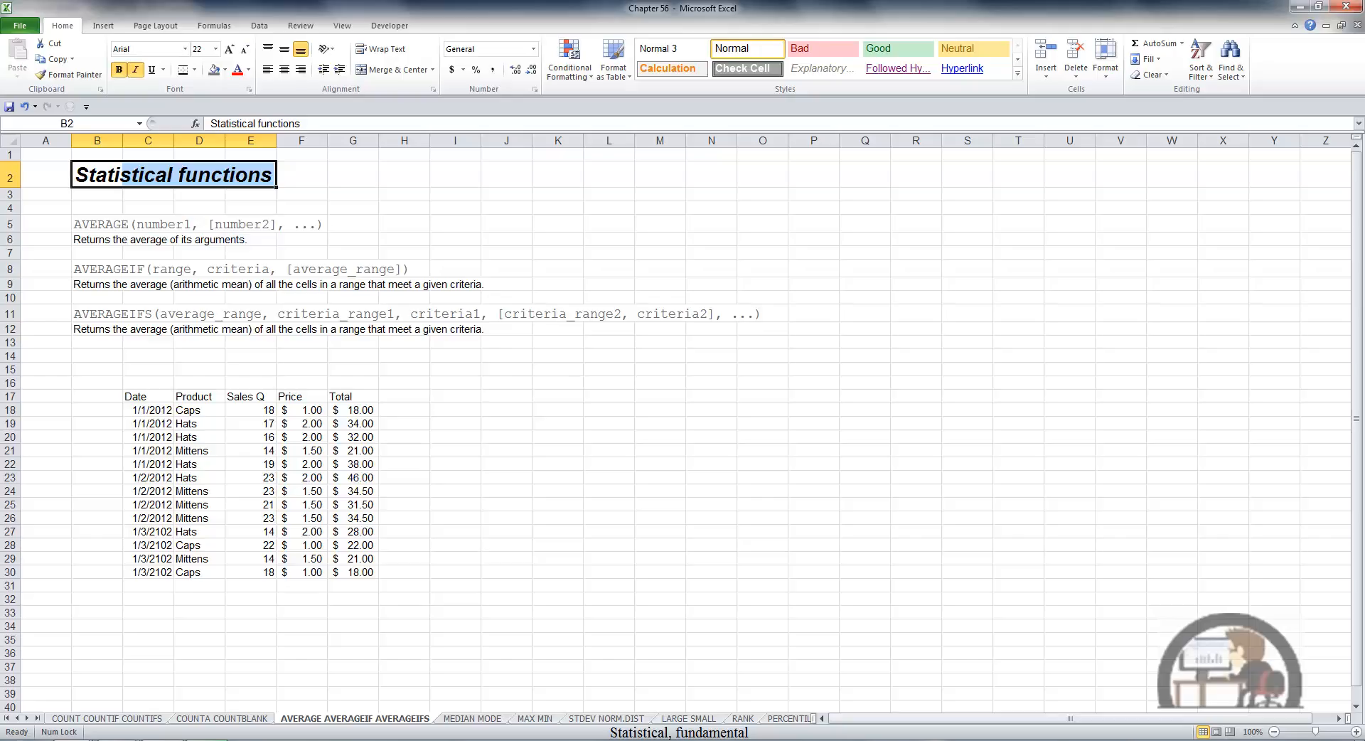
# - Insert an automatic average of the sales quantities E18:E30 in E31 and inspect its formula
pyautogui.moveTo(266, 412); pyautogui.dragTo(267, 586)
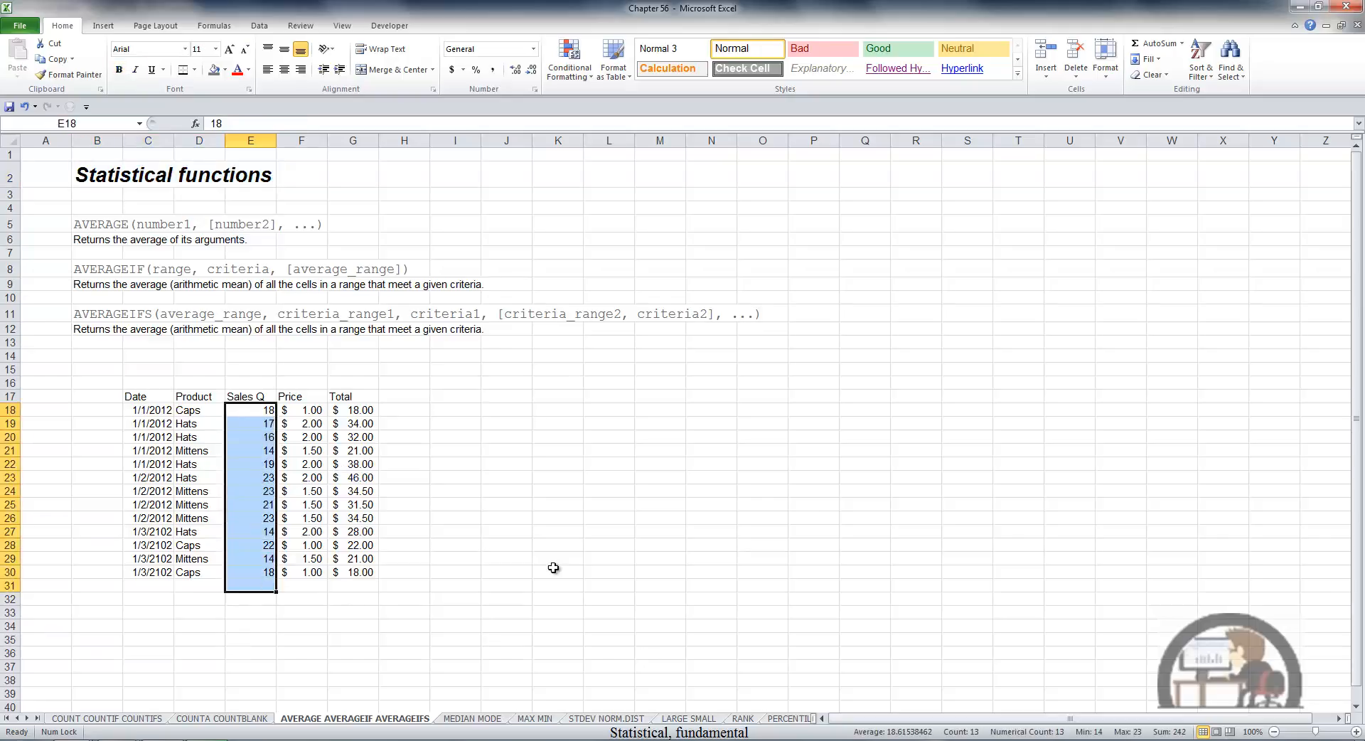
pyautogui.click(1182, 44)
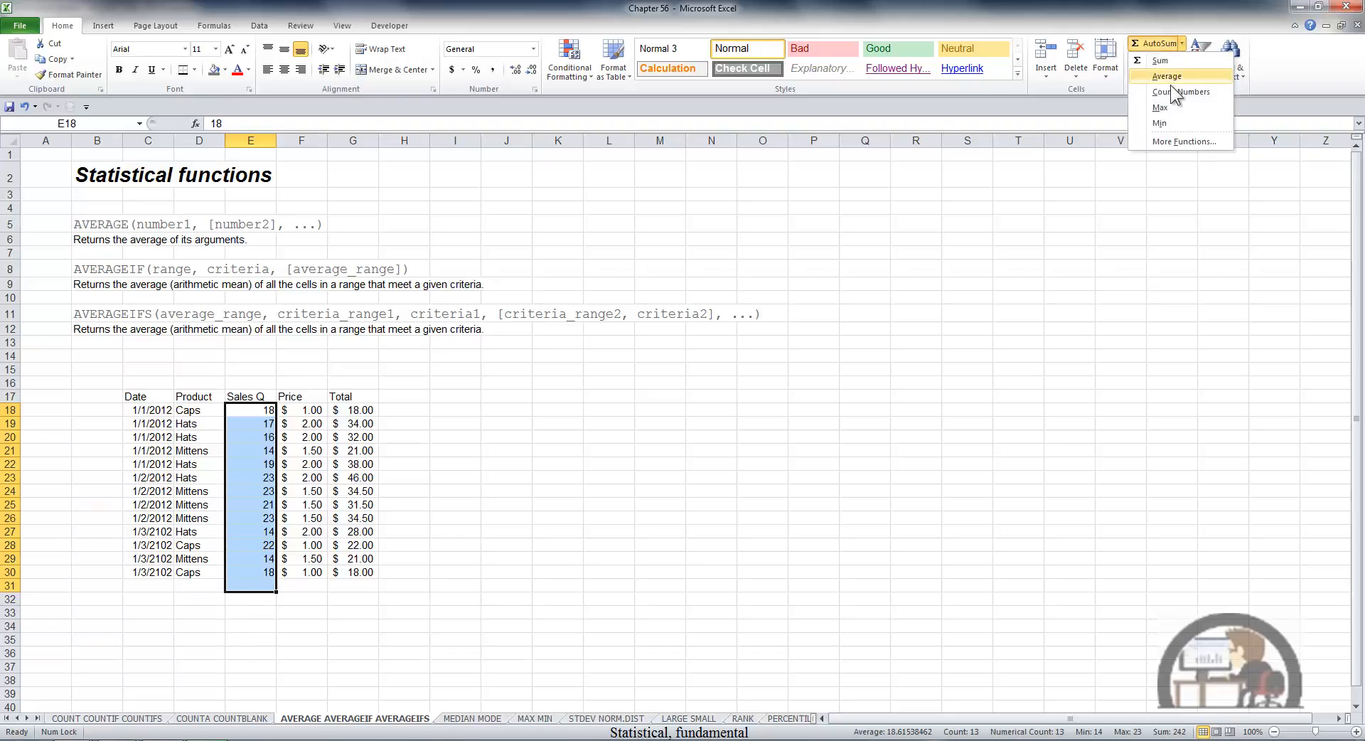
pyautogui.click(1166, 76)
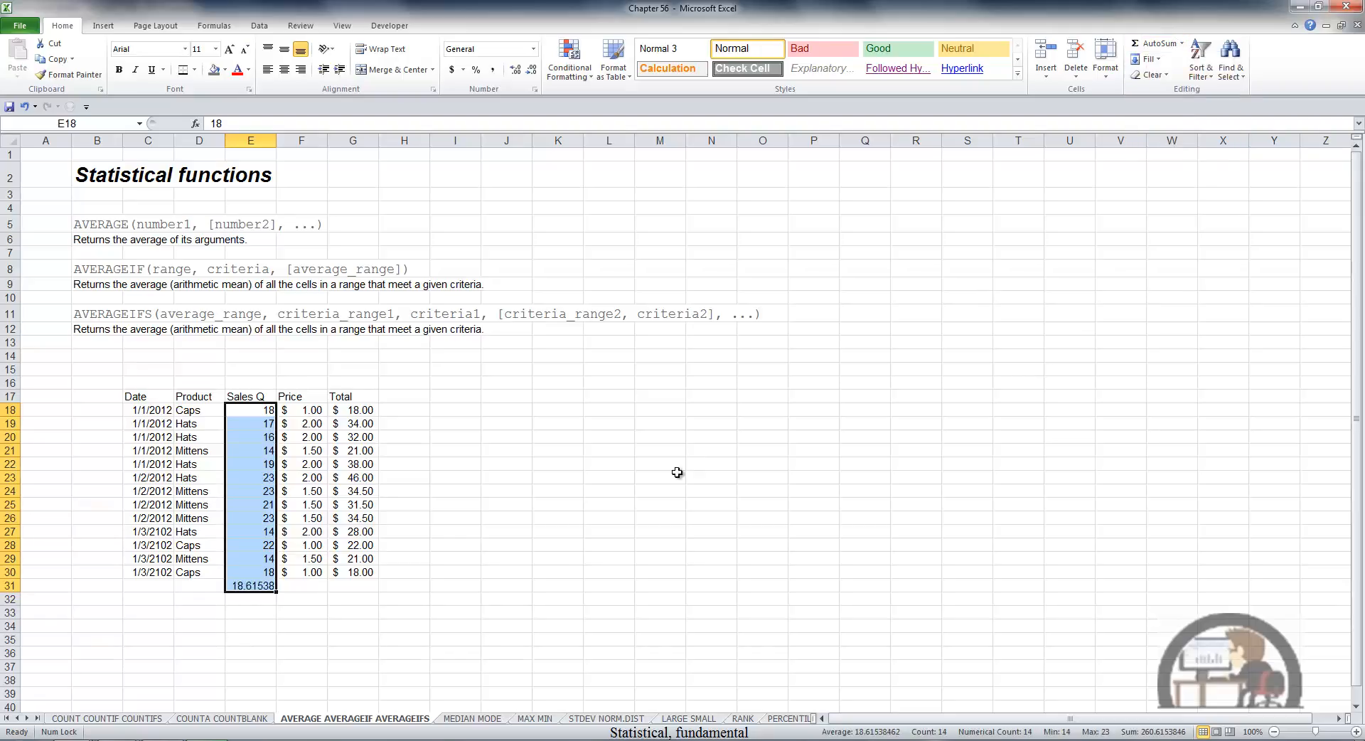
pyautogui.click(271, 586)
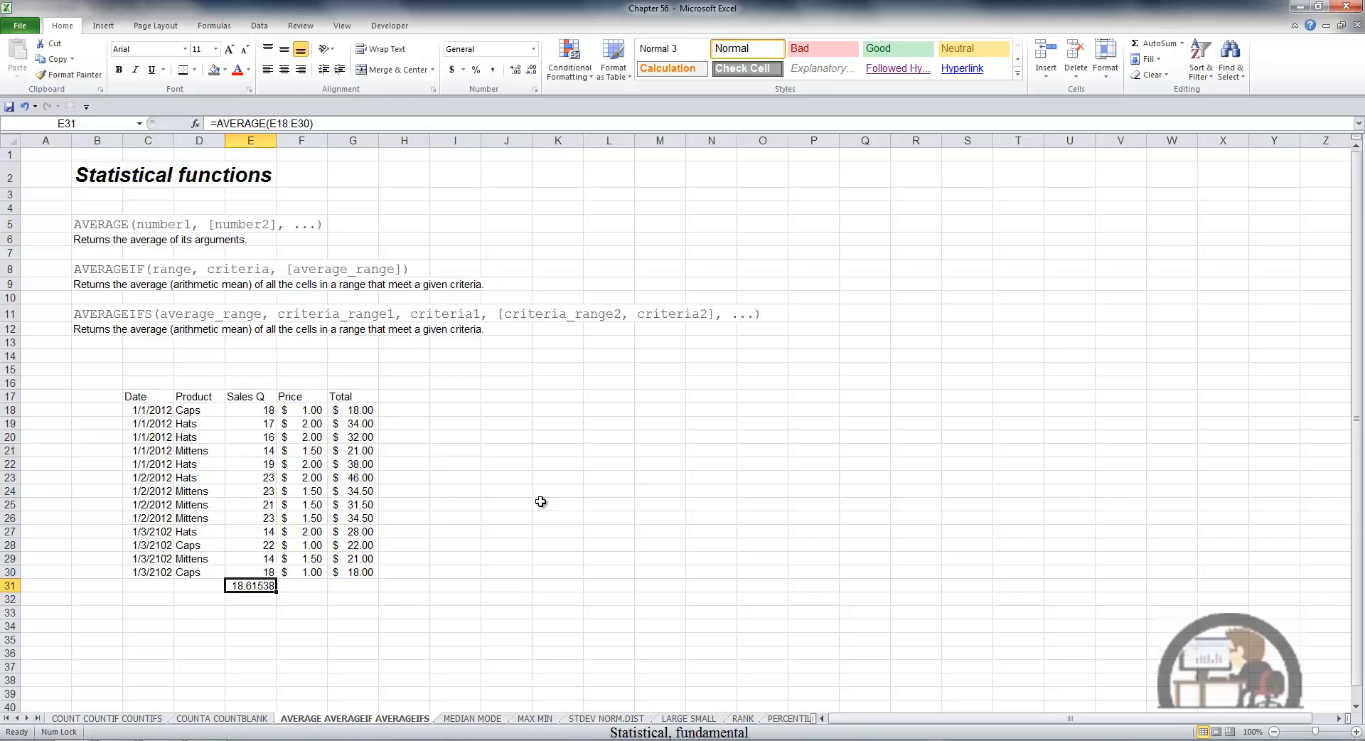
# - Enter an AVERAGEIF formula in E33 that averages the sales quantities E18:E30 with the criterion ">20"
pyautogui.press('Down')
pyautogui.press('Down')
pyautogui.press('capslock')
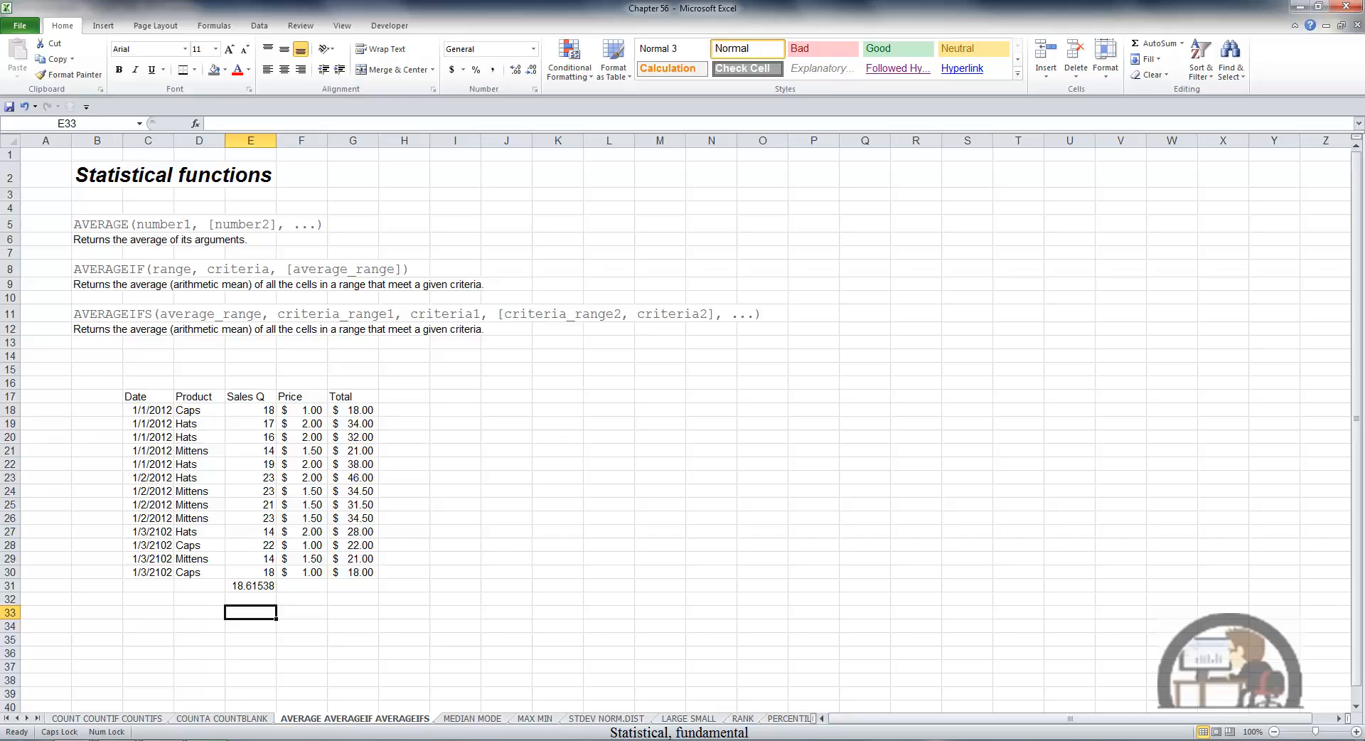
pyautogui.write('=AV')
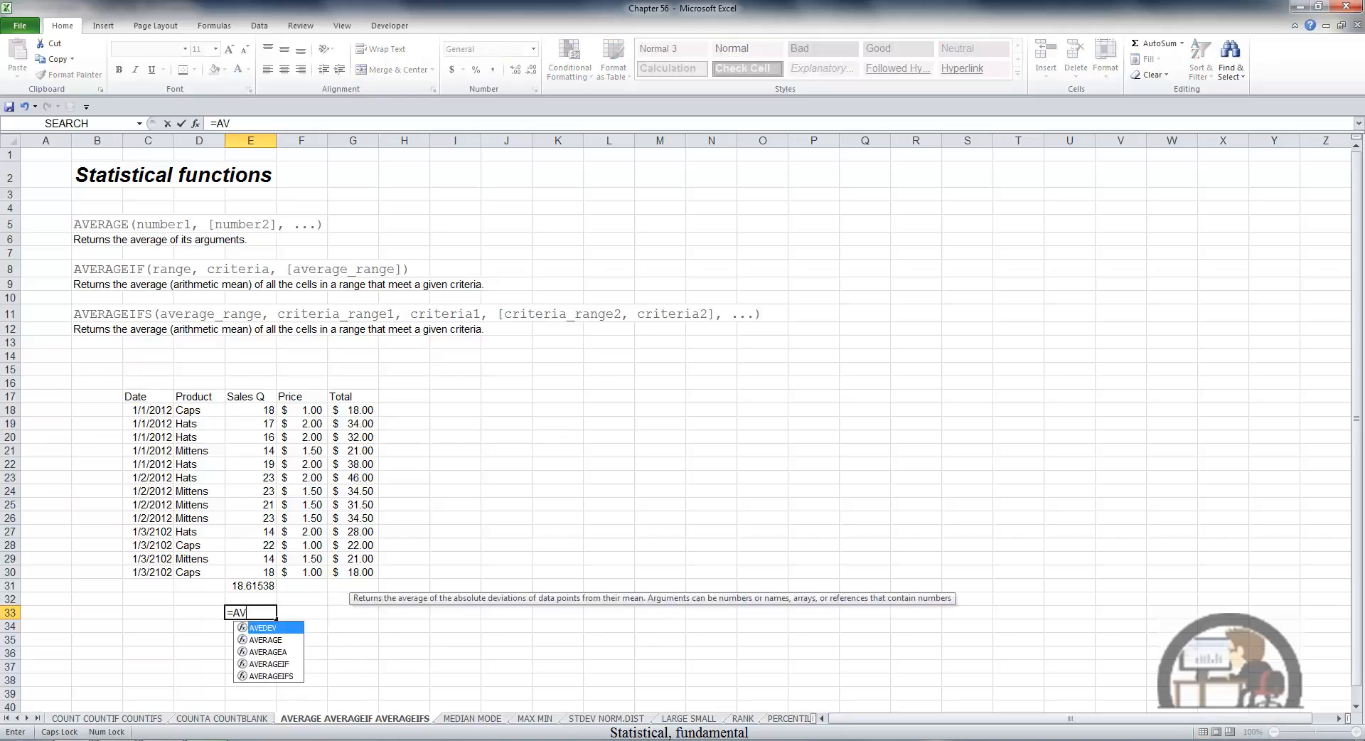
pyautogui.write('ERAG')
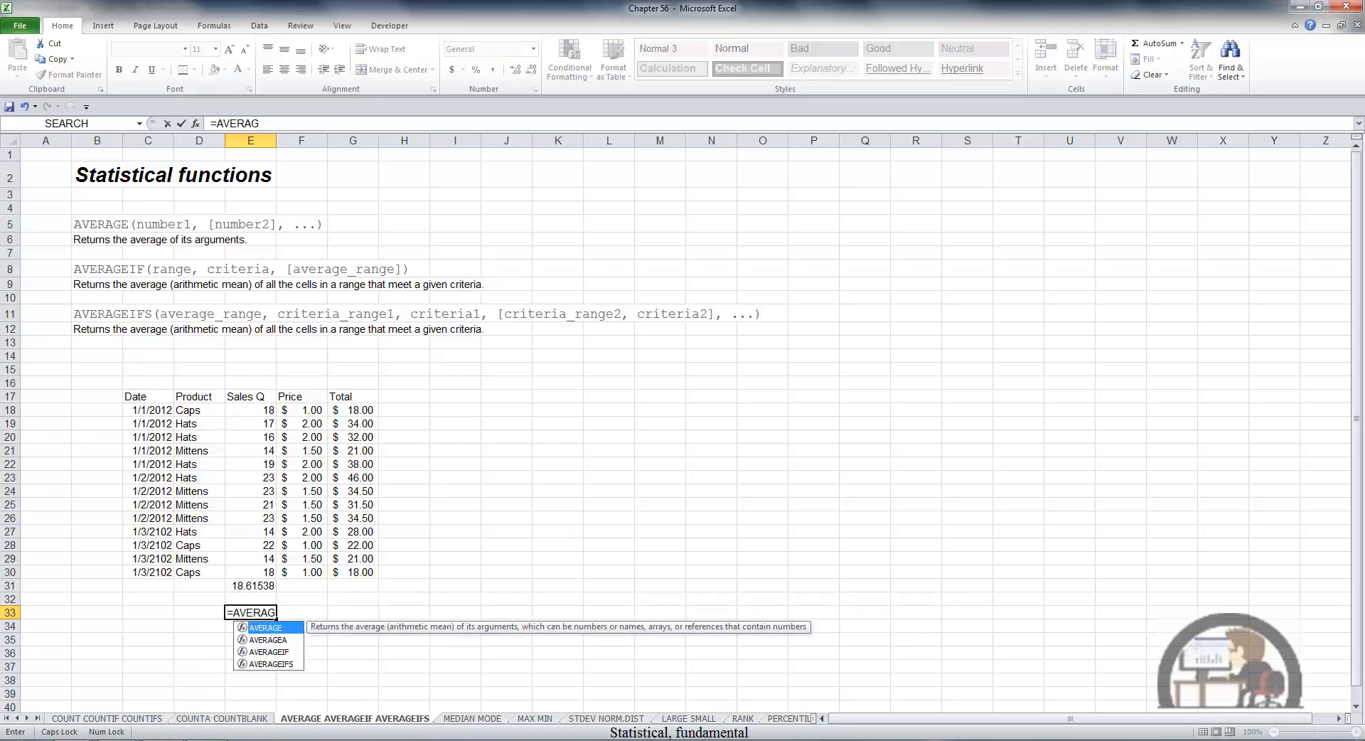
pyautogui.press('Down')
pyautogui.press('Down')
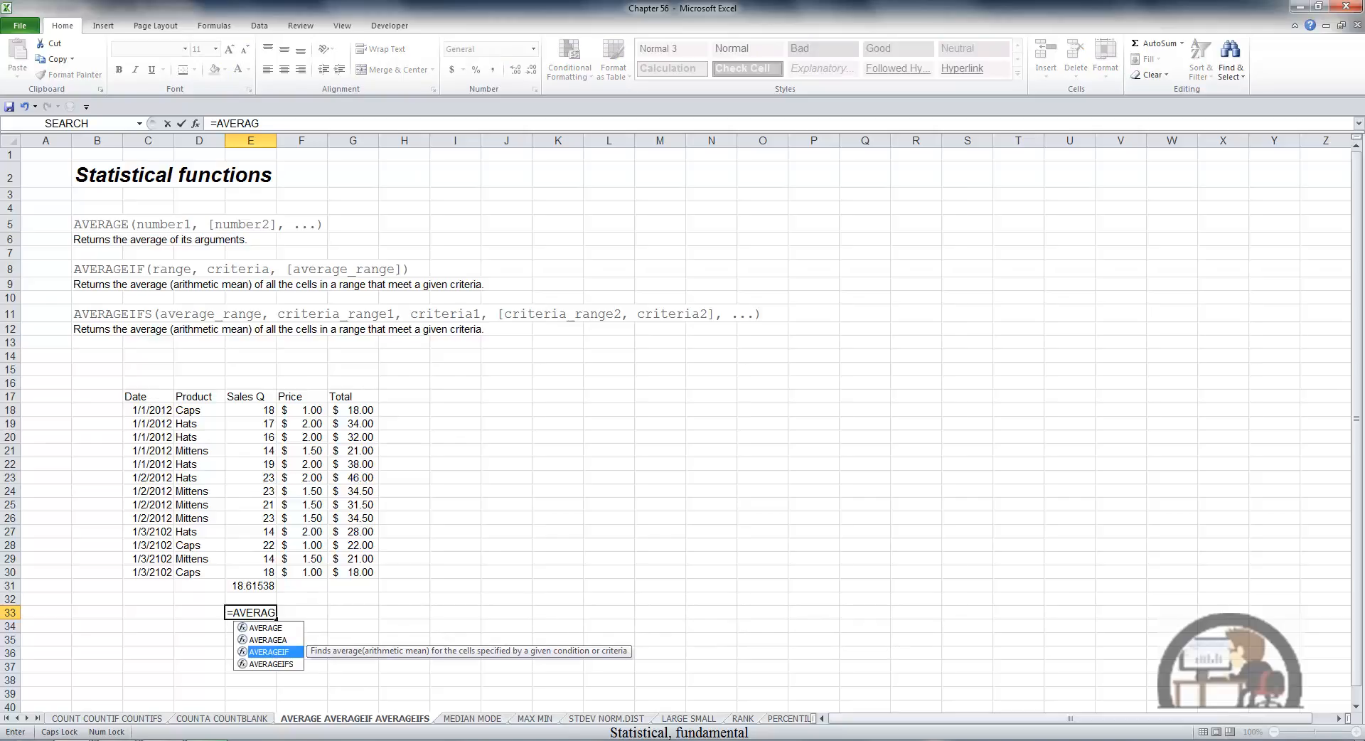
pyautogui.press('Tab')
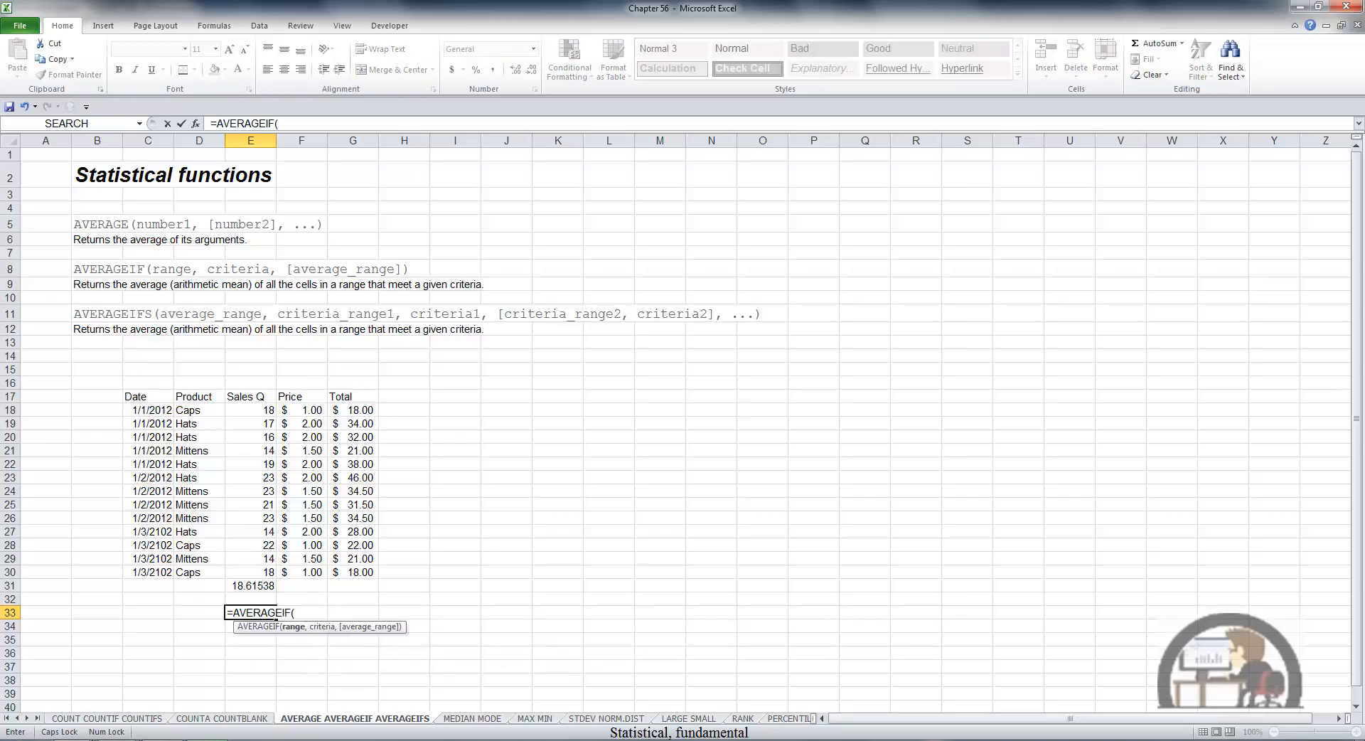
pyautogui.moveTo(267, 412); pyautogui.dragTo(264, 572)
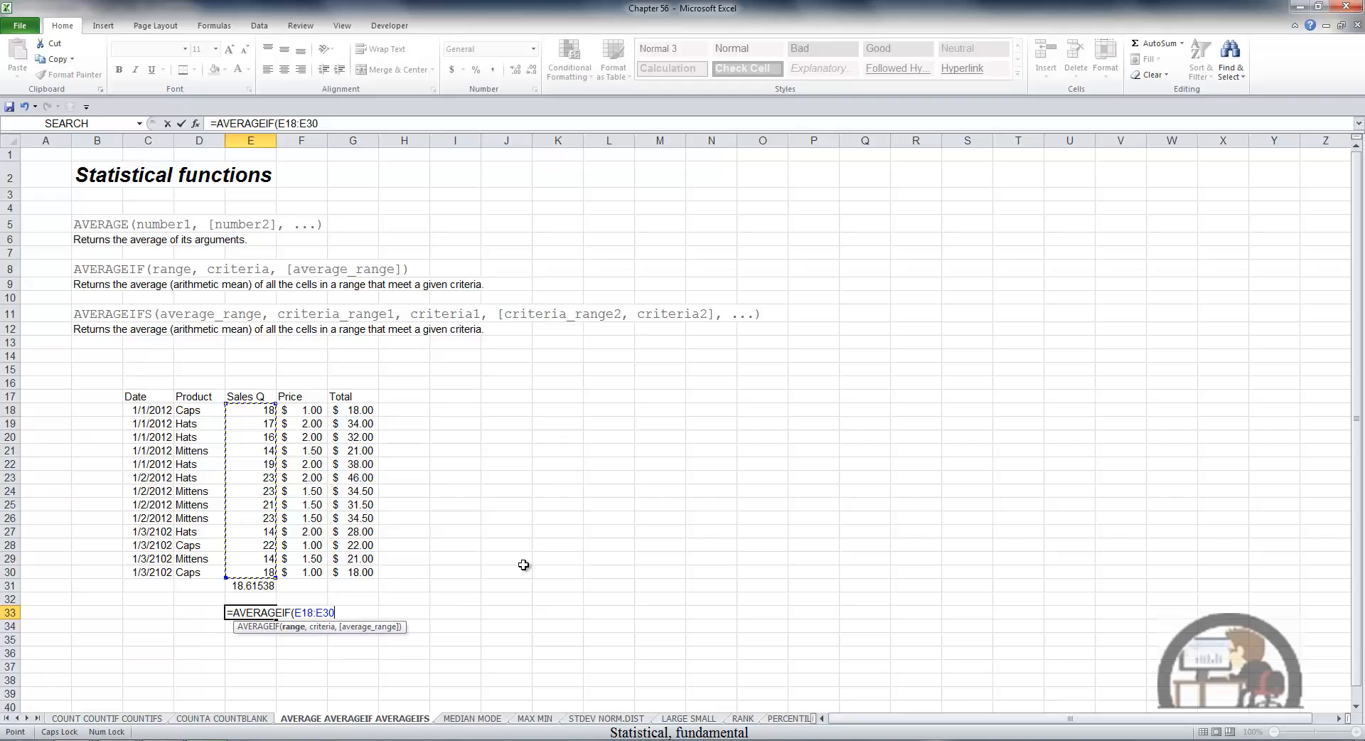
pyautogui.write(',">20')
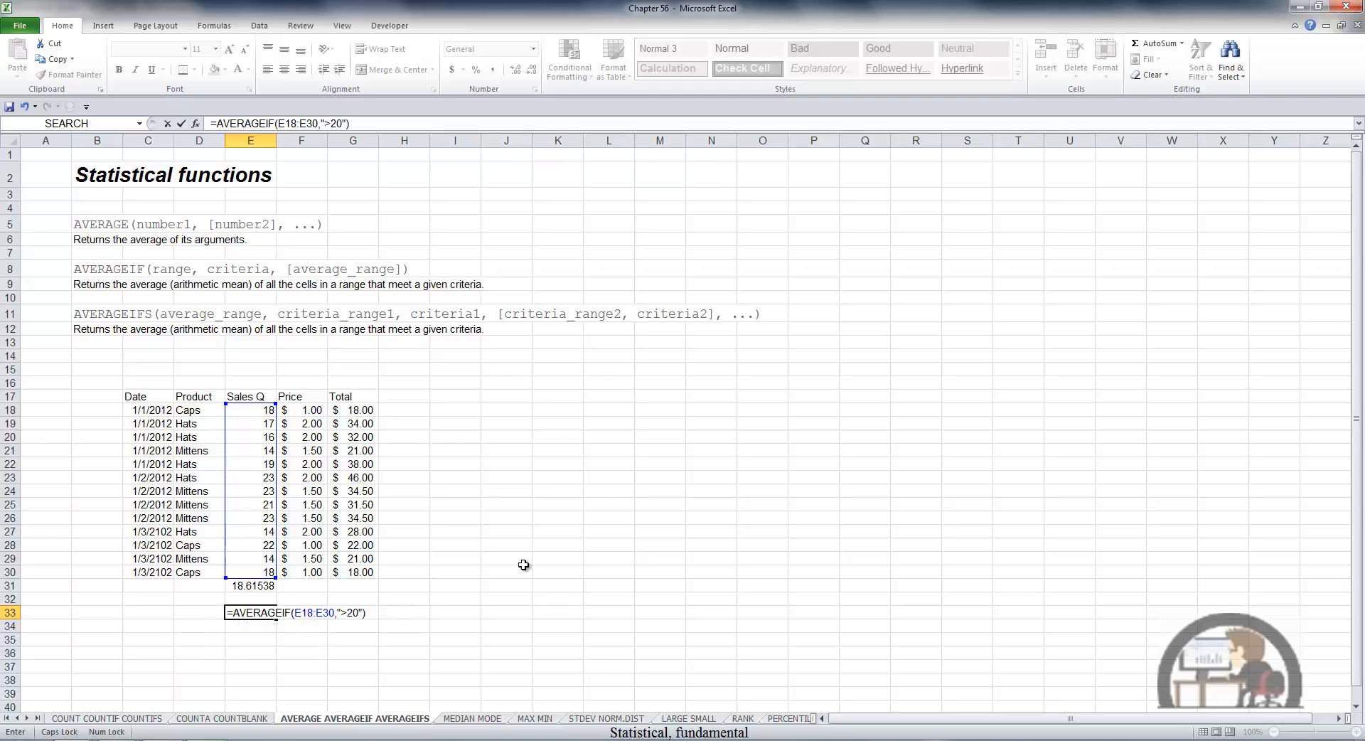
pyautogui.hotkey('ctrl', 'Return')
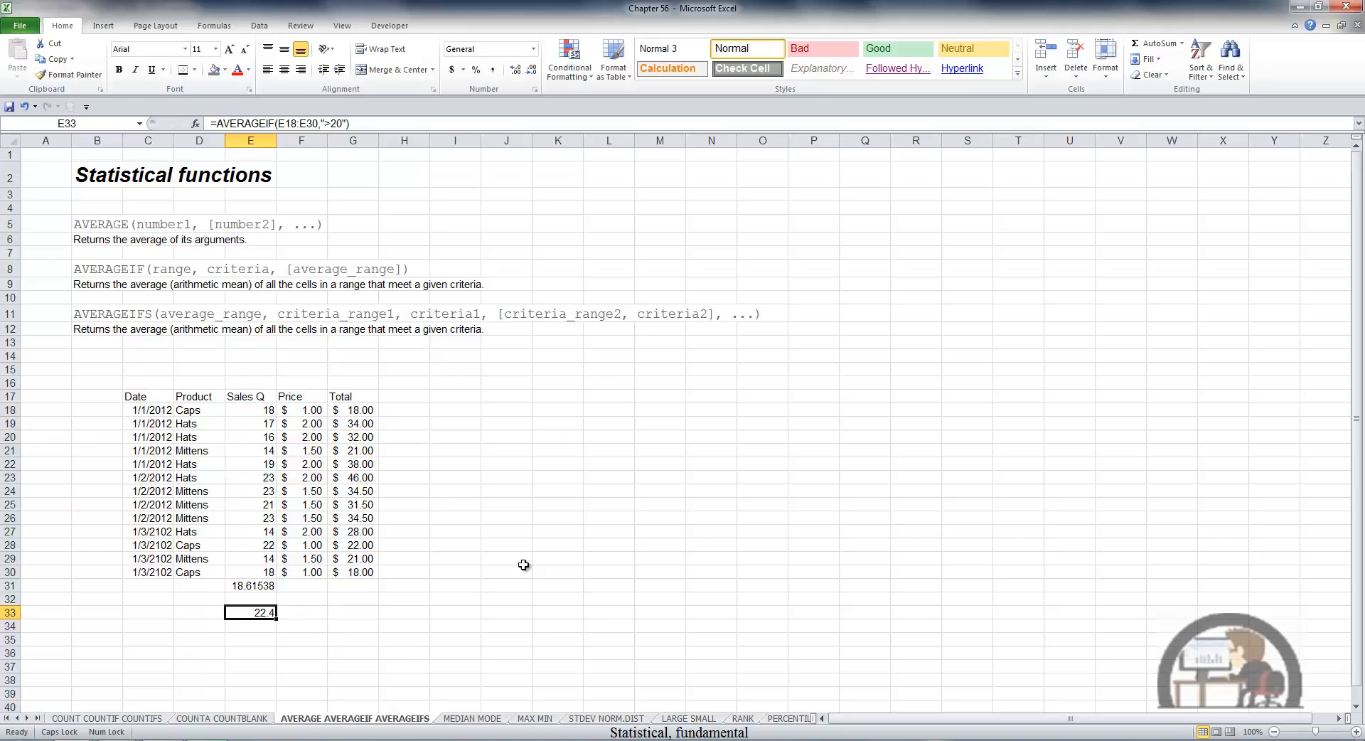
# - Change the criterion of the AVERAGEIF formula in E33 to ">0"
pyautogui.press('F2')
pyautogui.press('BackSpace')
pyautogui.press('BackSpace')
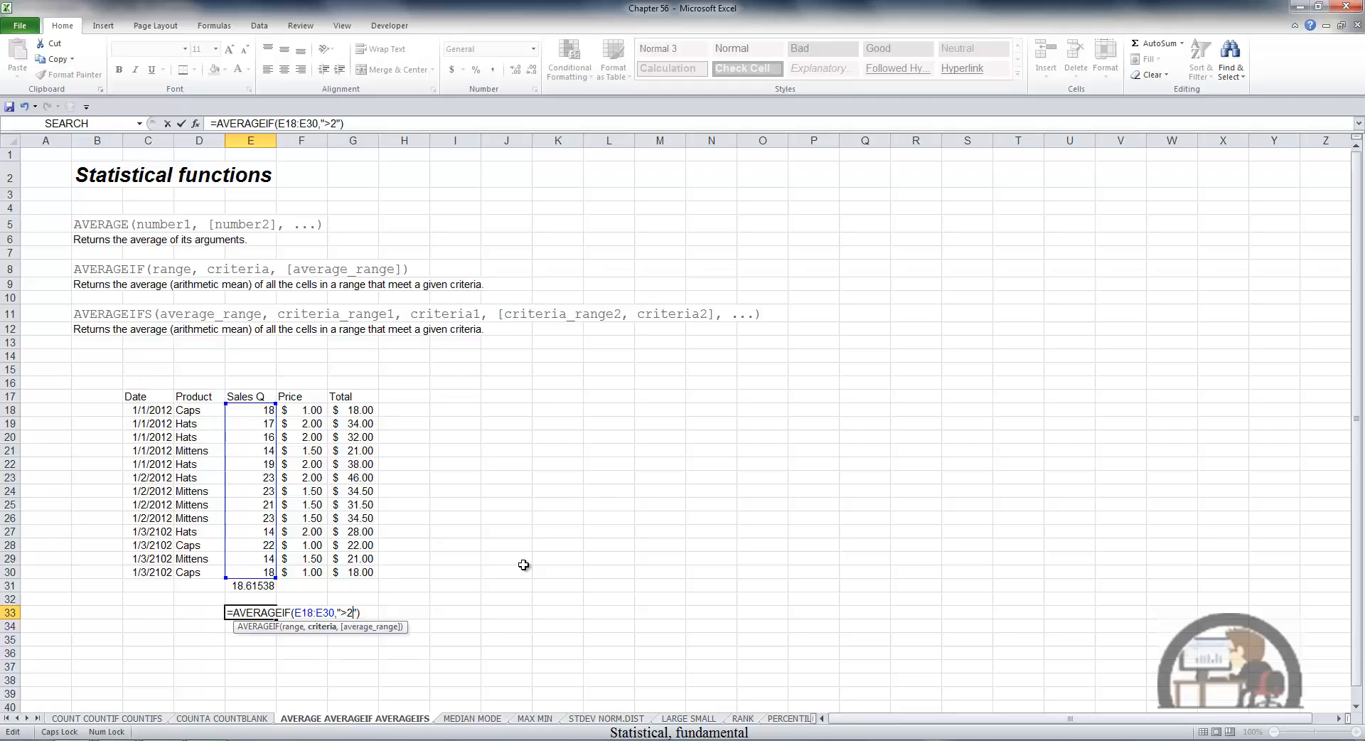
pyautogui.write('0')
pyautogui.hotkey('ctrl', 'Return')
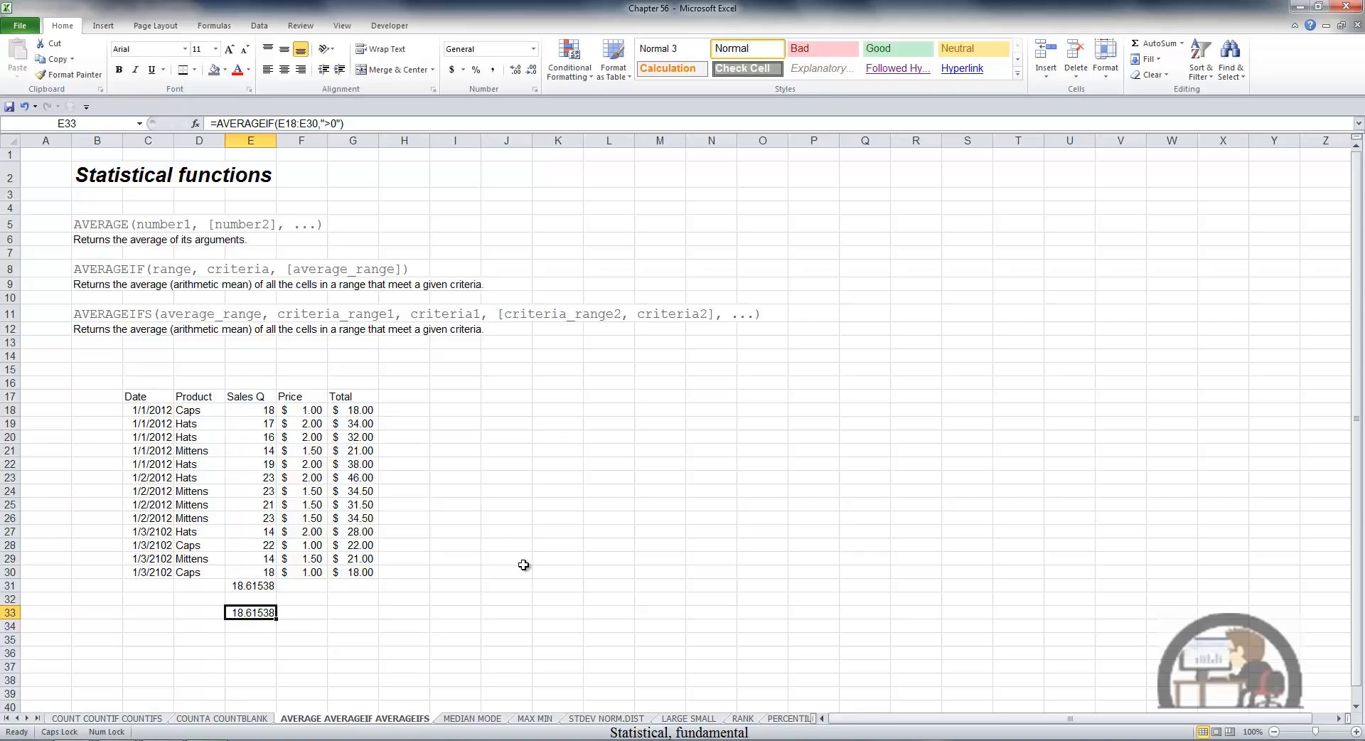
# - Begin an AVERAGEIFS formula in E35 with the sales quantities E18:E30 as the average range
pyautogui.press('Down')
pyautogui.press('Down')
pyautogui.write('=AVERAG')
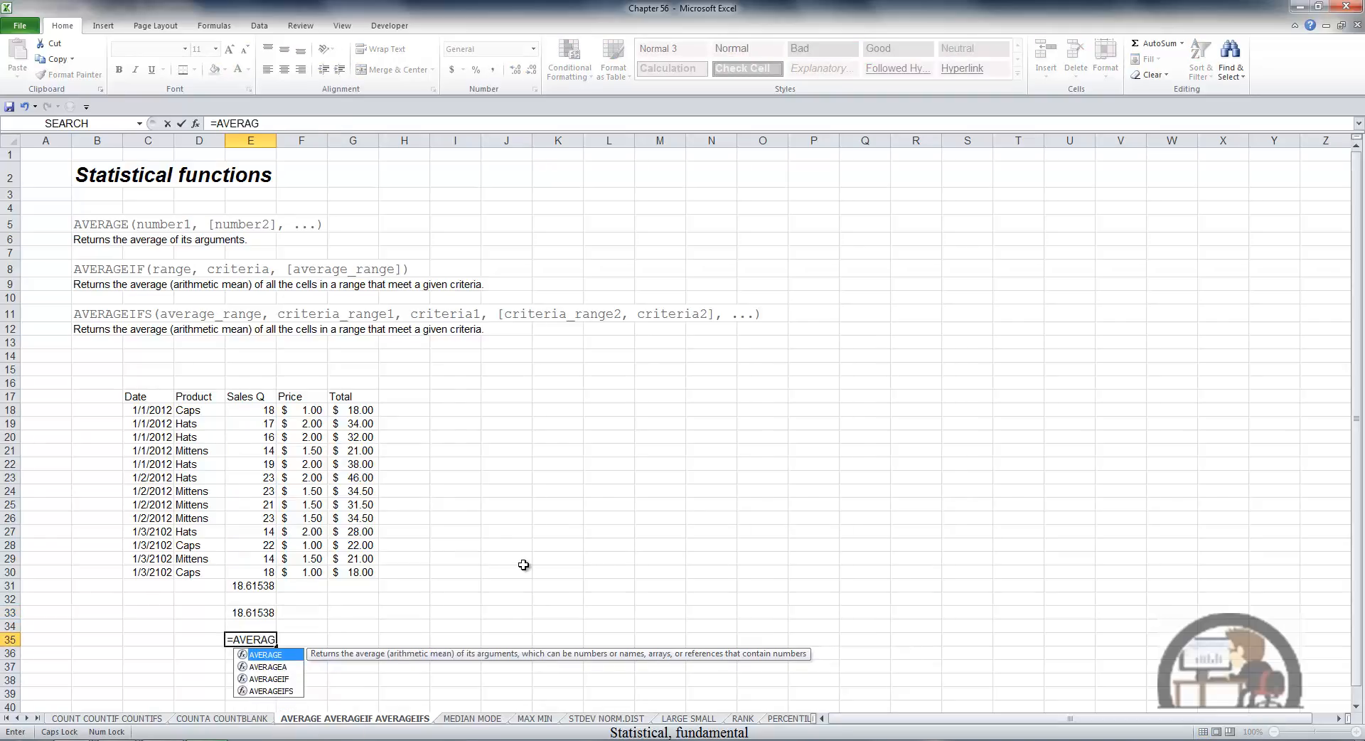
pyautogui.press('Down')
pyautogui.press('Down')
pyautogui.press('Down')
pyautogui.press('Tab')
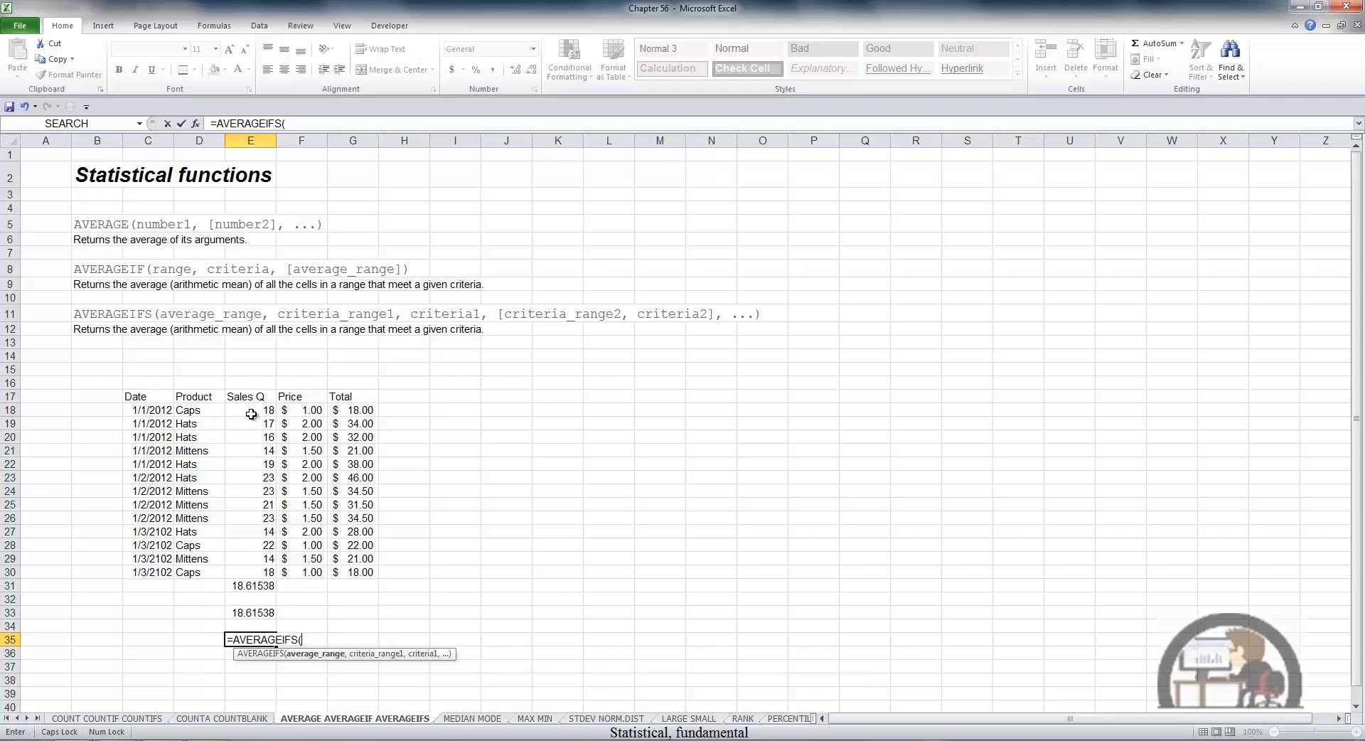
pyautogui.moveTo(250, 416); pyautogui.dragTo(252, 570)
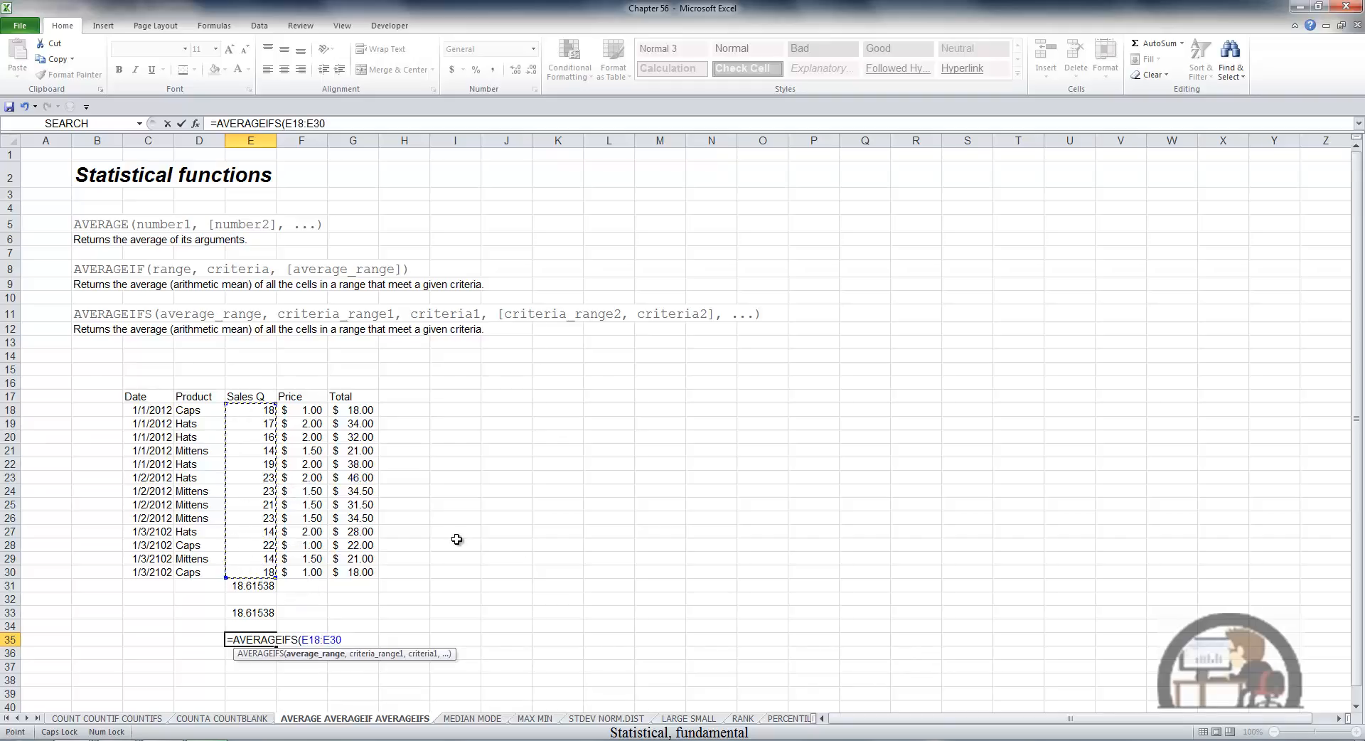
pyautogui.write(',')
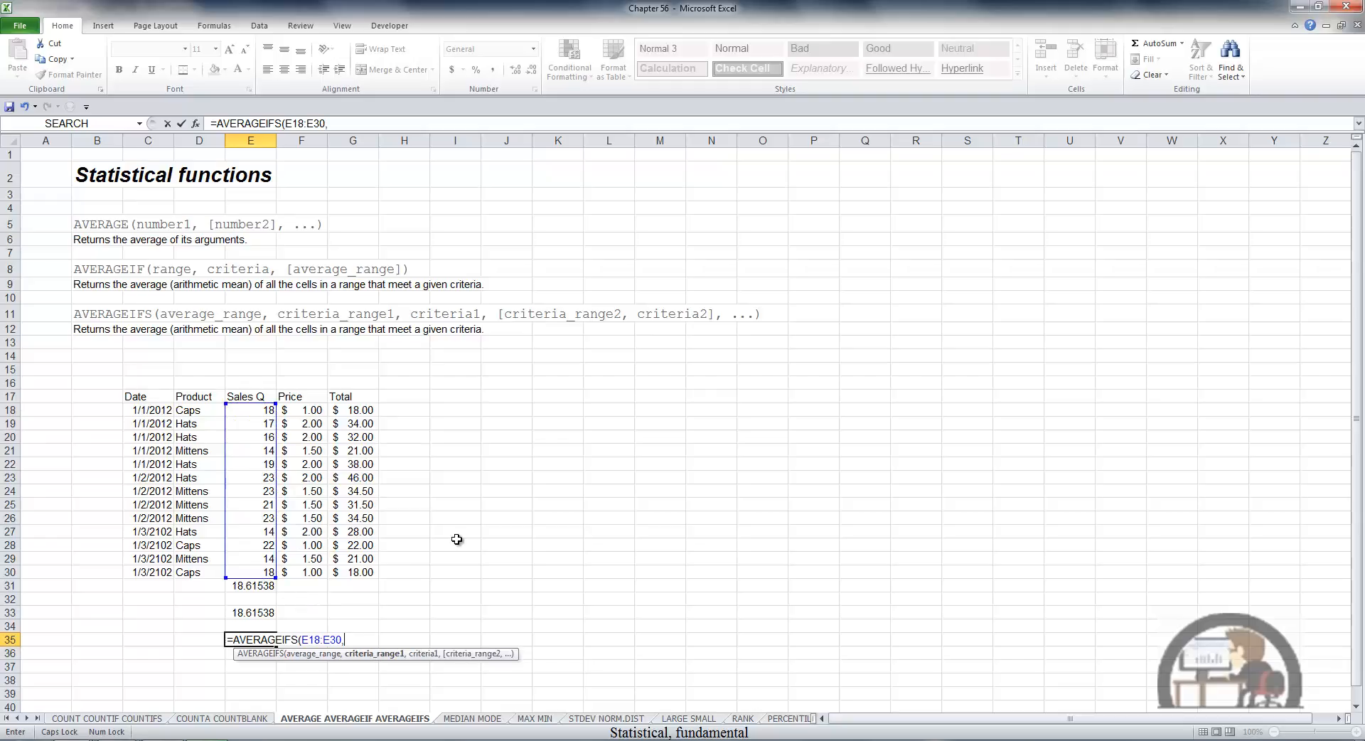
# - Add the product range D18:D30 with the criterion "Caps" to the AVERAGEIFS formula
pyautogui.moveTo(181, 412); pyautogui.dragTo(204, 572)
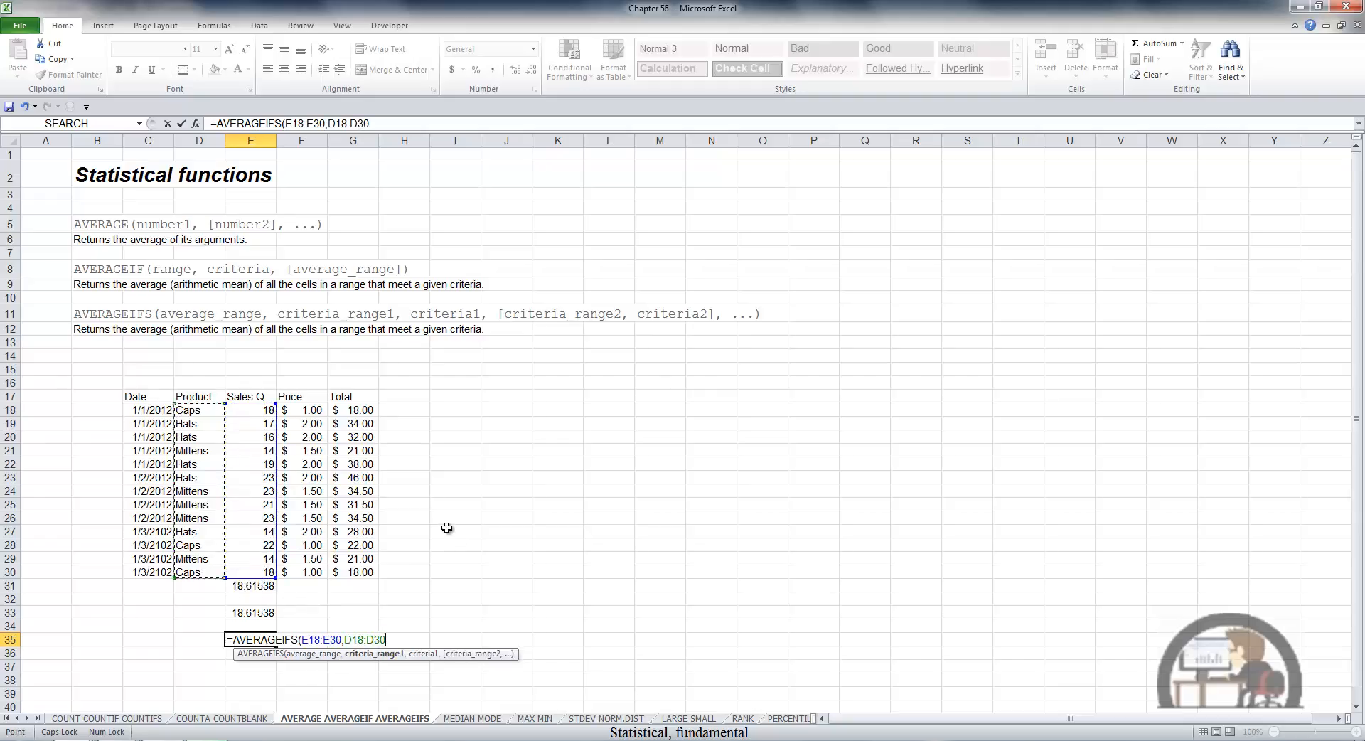
pyautogui.write(',"Caps')
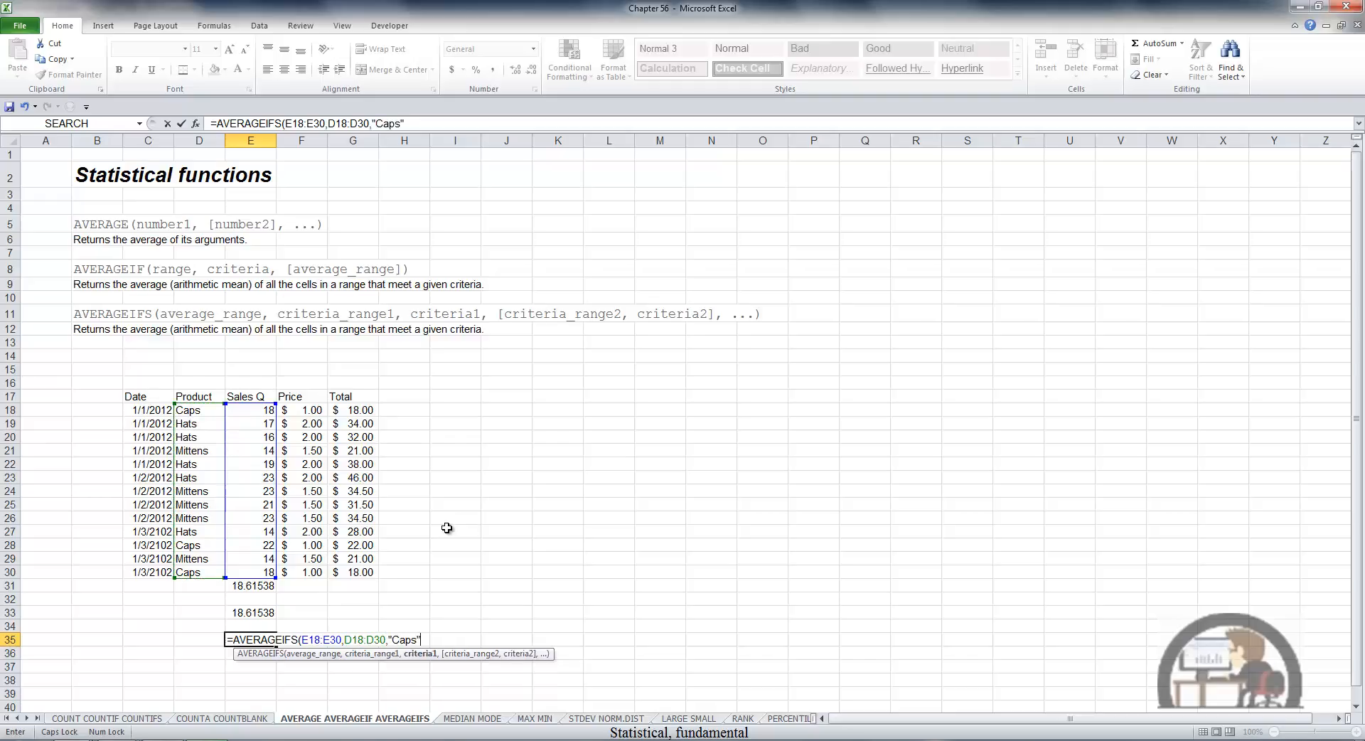
pyautogui.write('",')
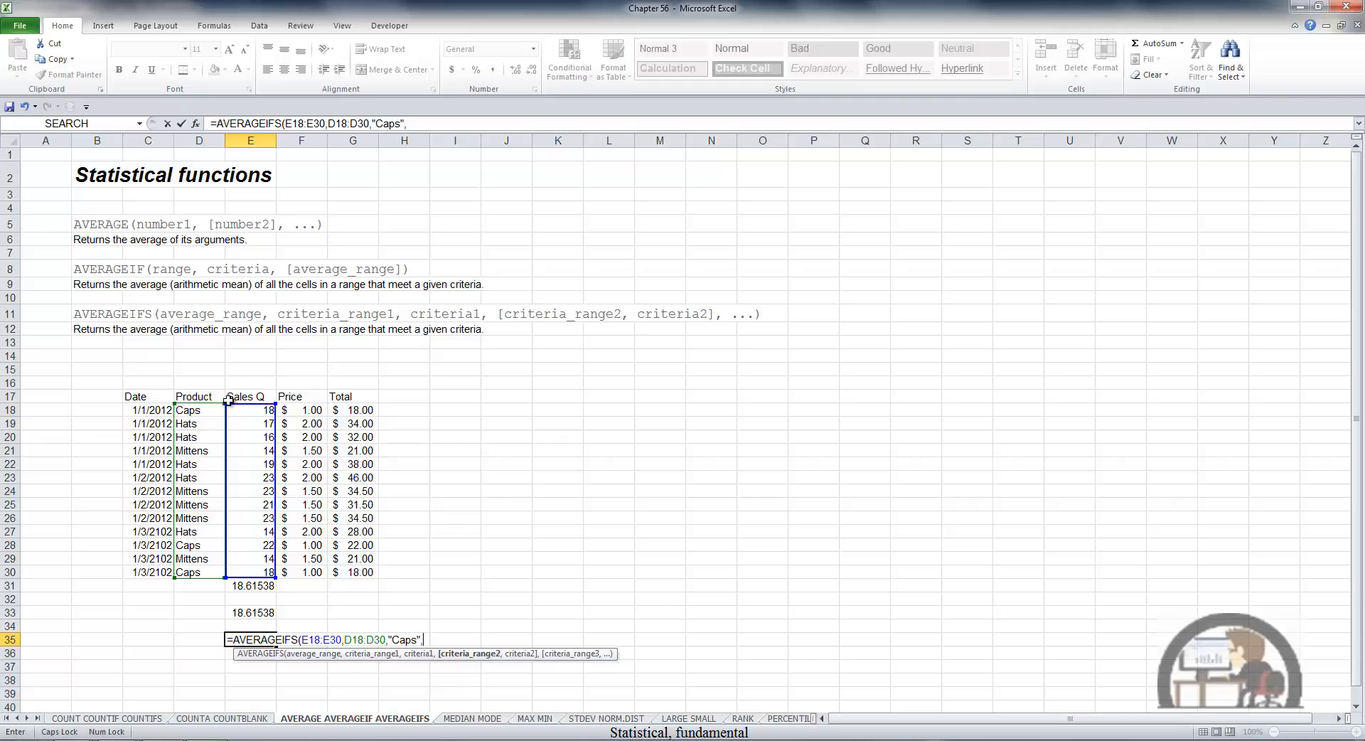
# - Complete the AVERAGEIFS formula with date range C18:C30 matched to "1/1/2012", and select the matching Caps row C18:G18
pyautogui.moveTo(160, 409); pyautogui.dragTo(167, 571)
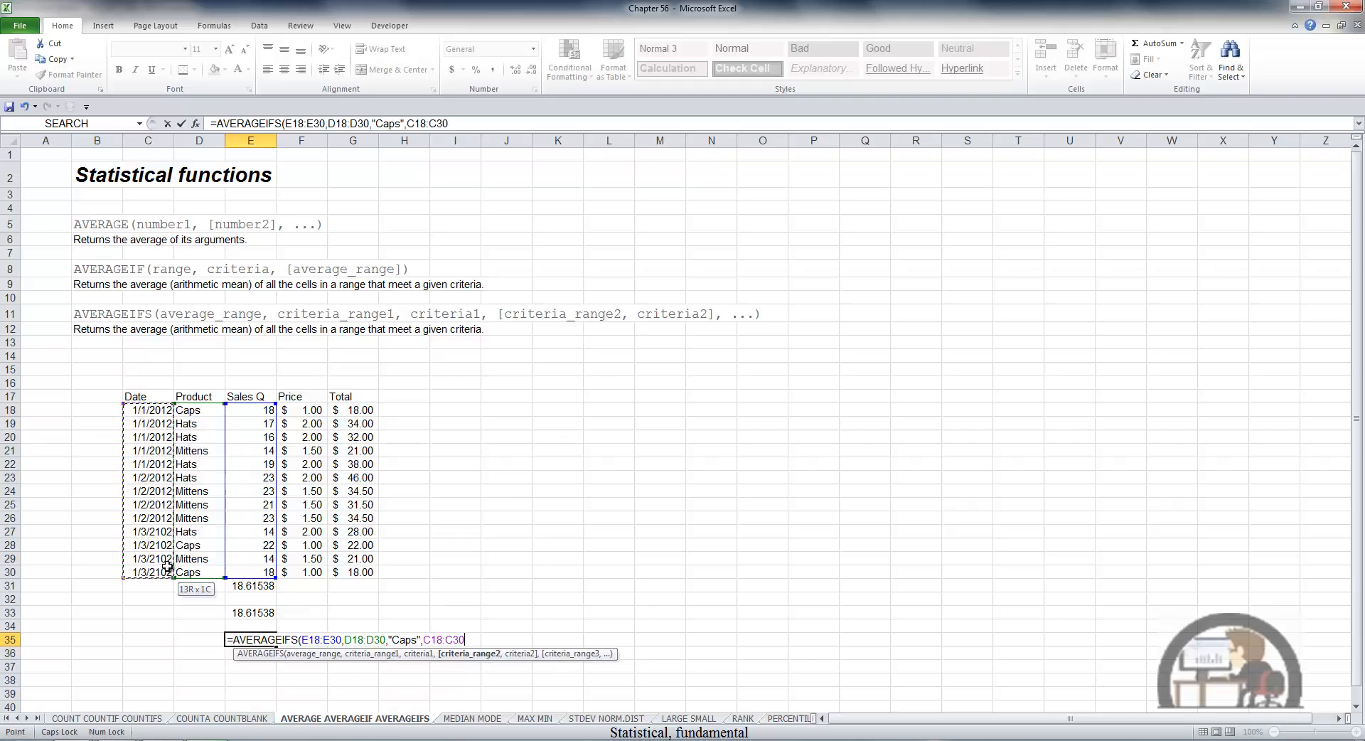
pyautogui.write(',')
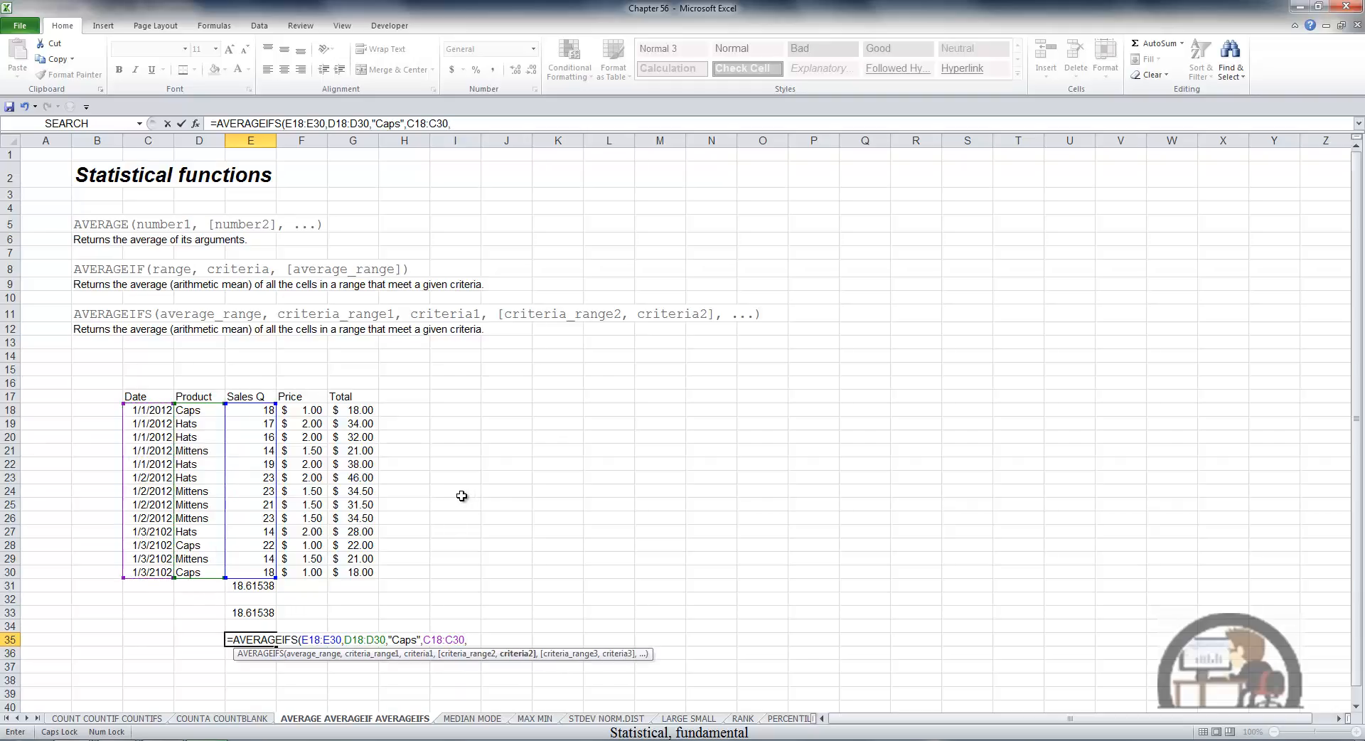
pyautogui.write('"1/')
pyautogui.write('1/2012")')
pyautogui.hotkey('ctrl', 'Return')
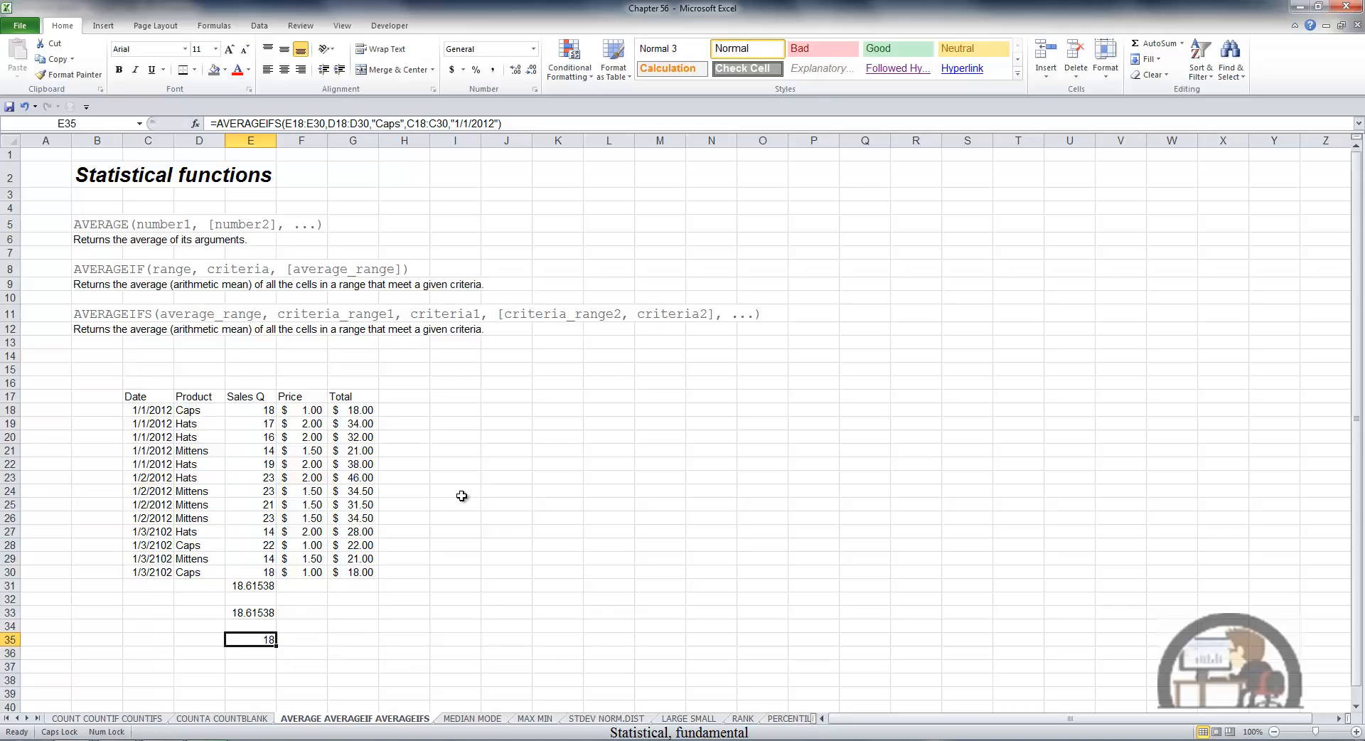
pyautogui.moveTo(160, 410); pyautogui.dragTo(361, 410)
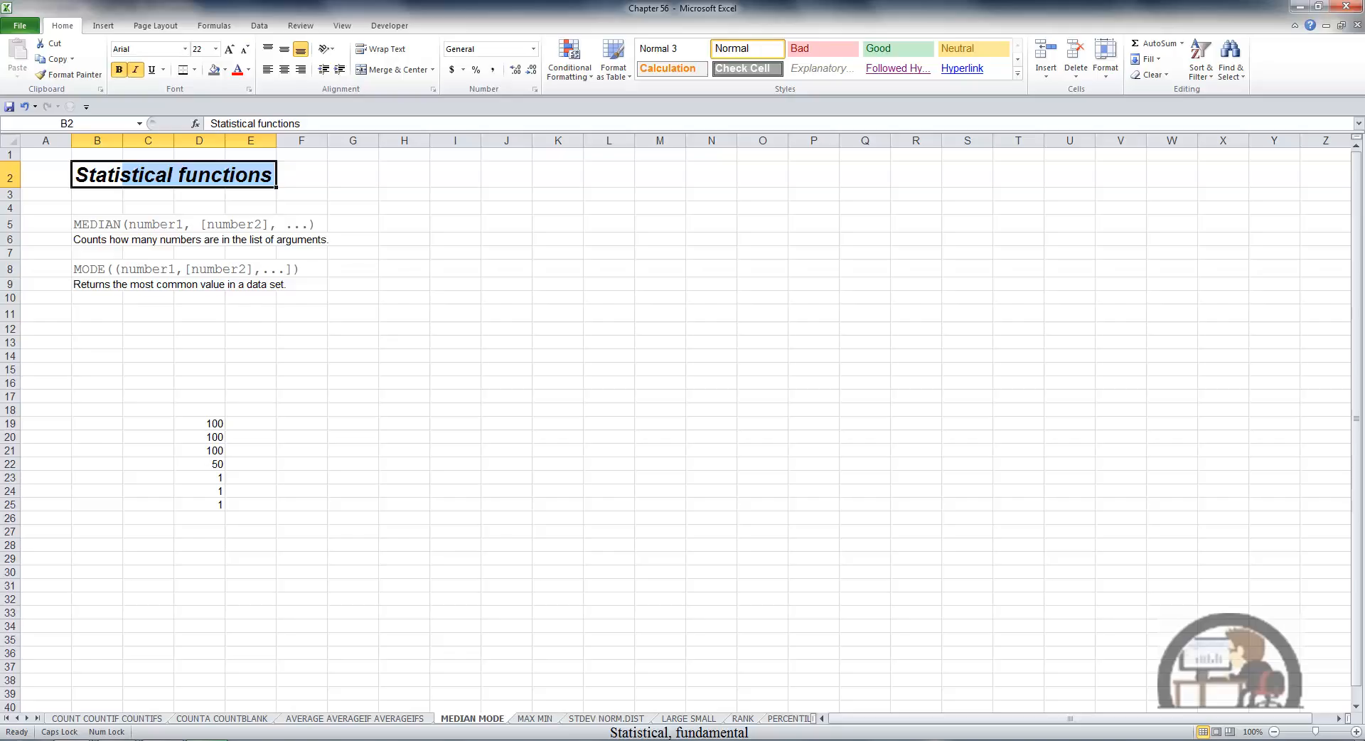
# - Enter a MEDIAN formula in D27 for the sample values D19:D25
pyautogui.click(199, 533)
pyautogui.write('=')
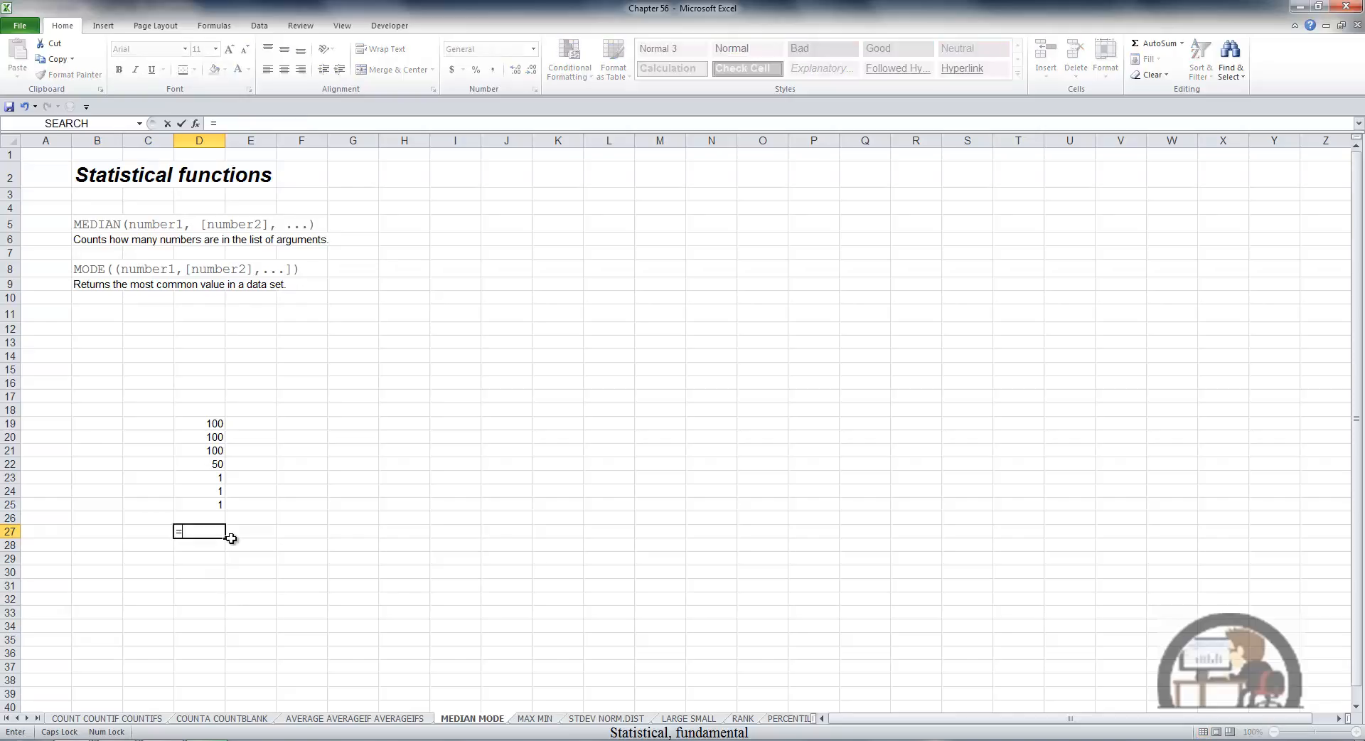
pyautogui.write('MEDI')
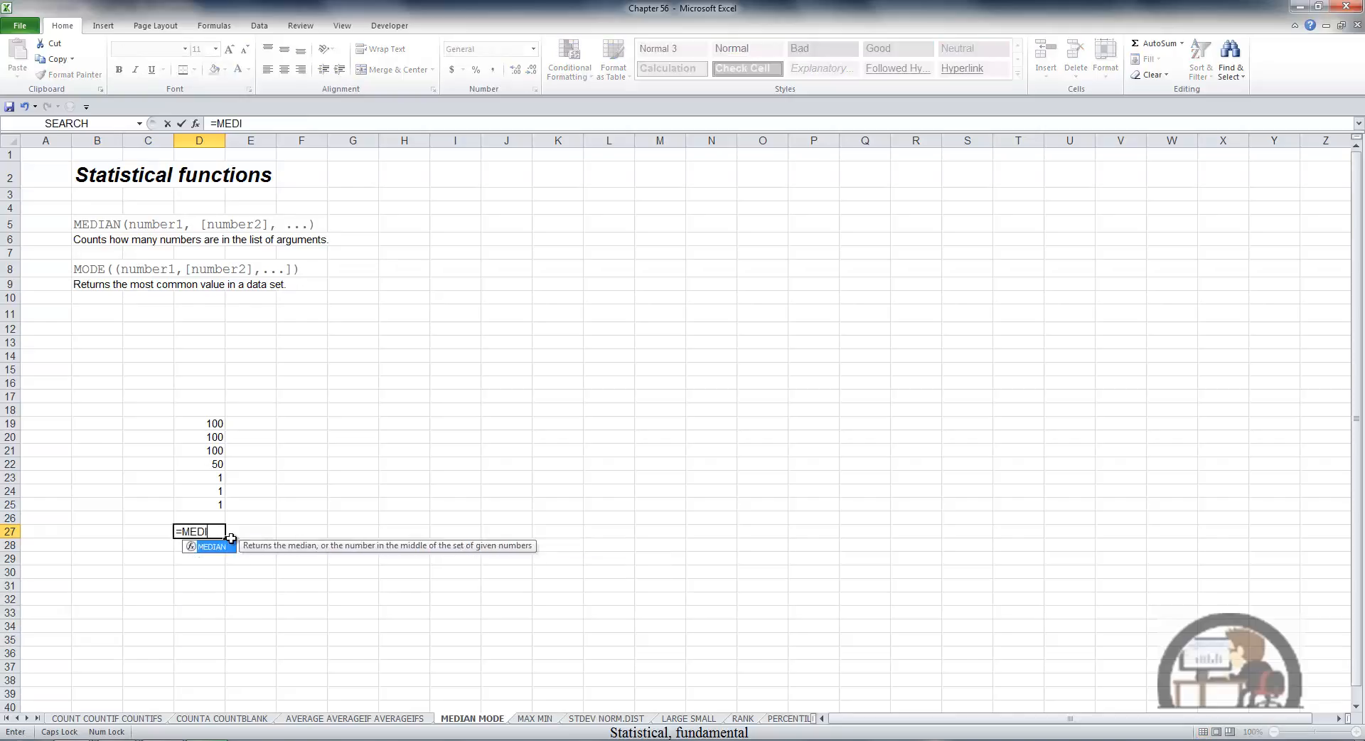
pyautogui.press('Tab')
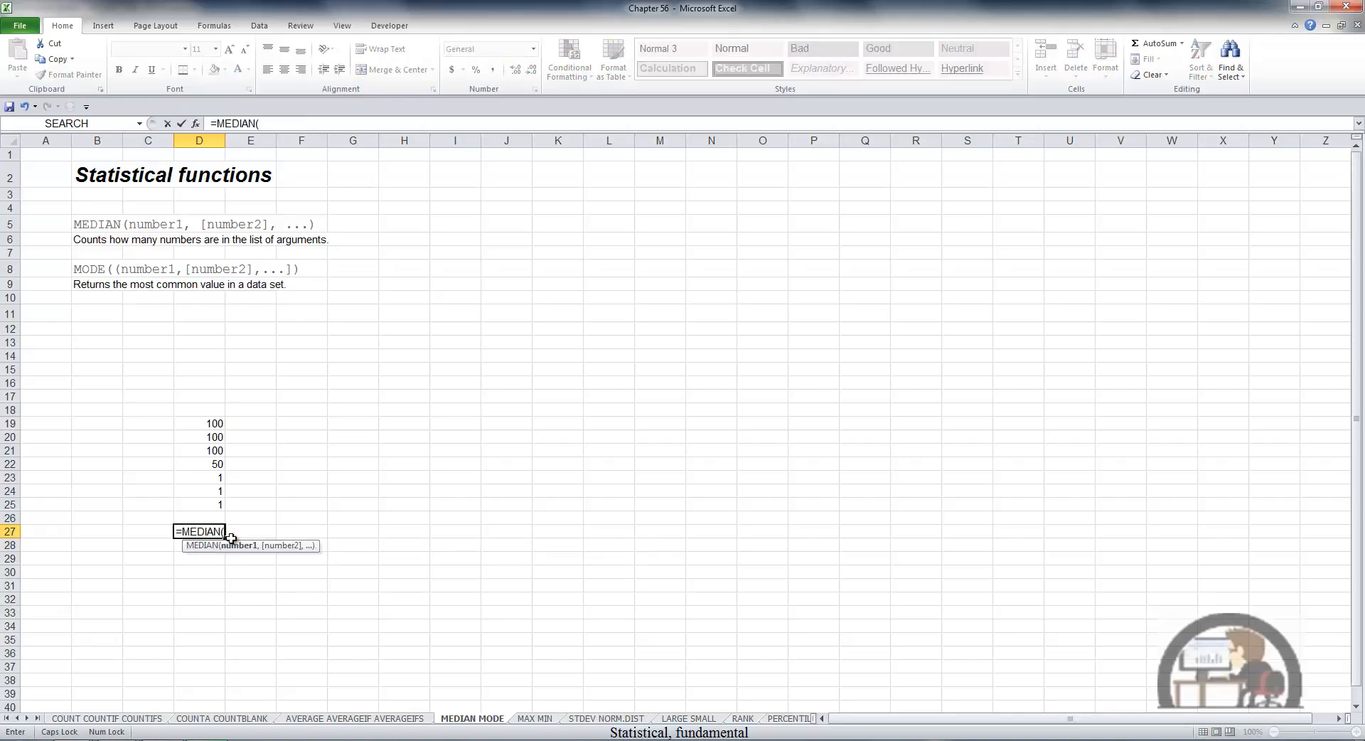
pyautogui.moveTo(204, 423); pyautogui.dragTo(195, 502)
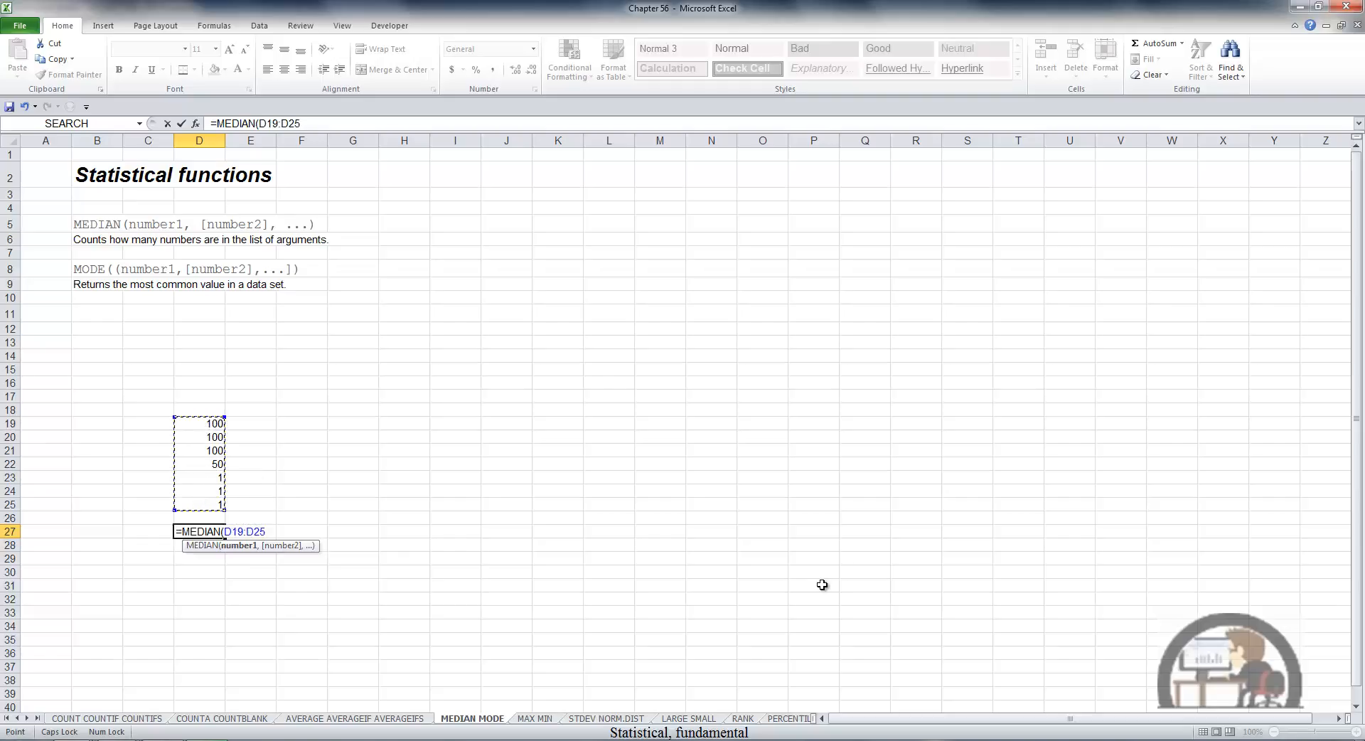
pyautogui.press('Return')
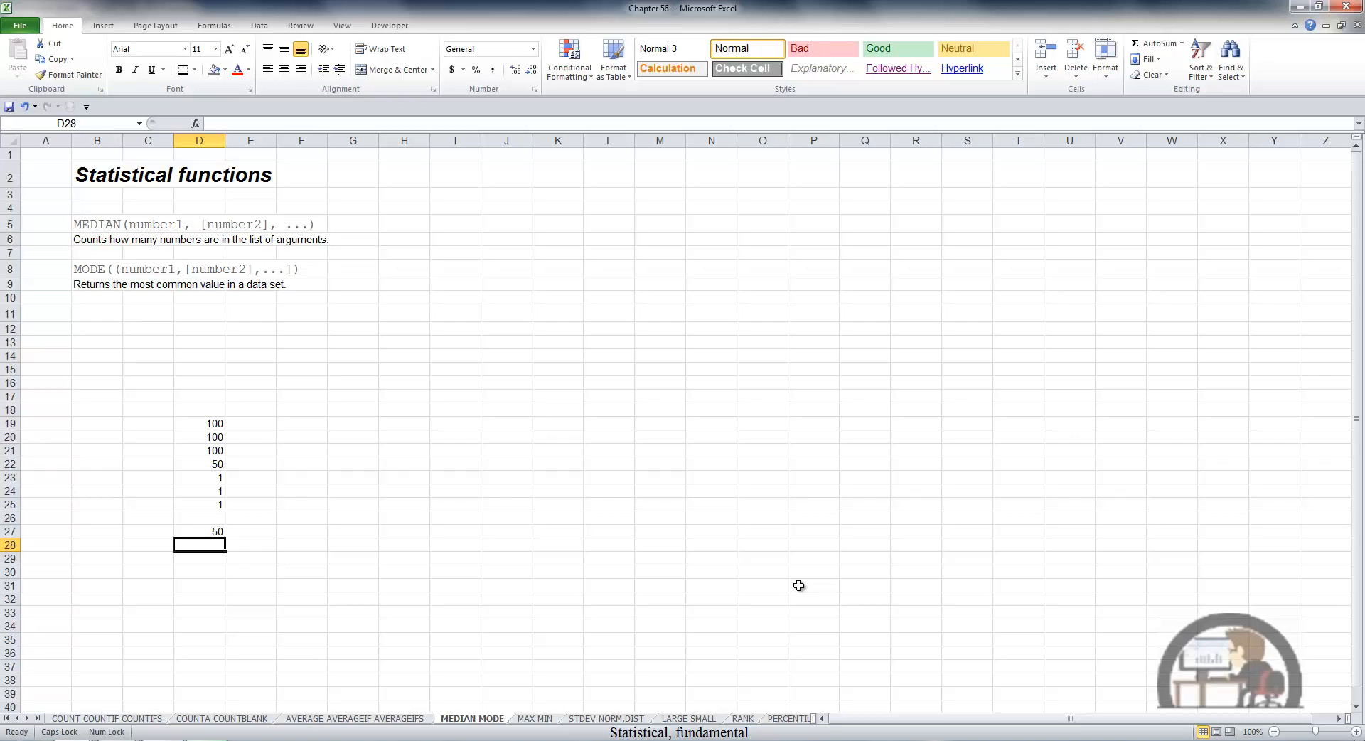
# - Change the sample values in D19 to 50 and in D22 to 100
pyautogui.click(214, 425)
pyautogui.write('50')
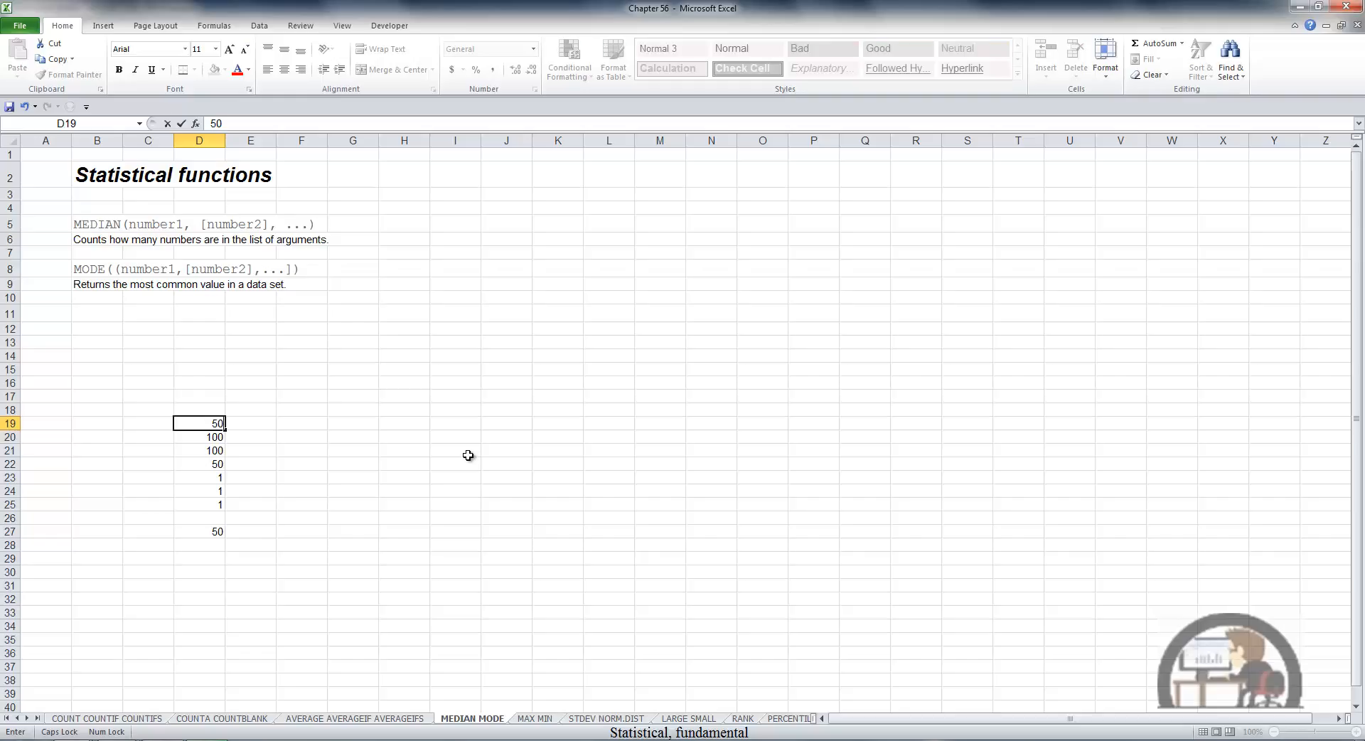
pyautogui.press('Return')
pyautogui.press('Return')
pyautogui.press('Return')
pyautogui.write('100')
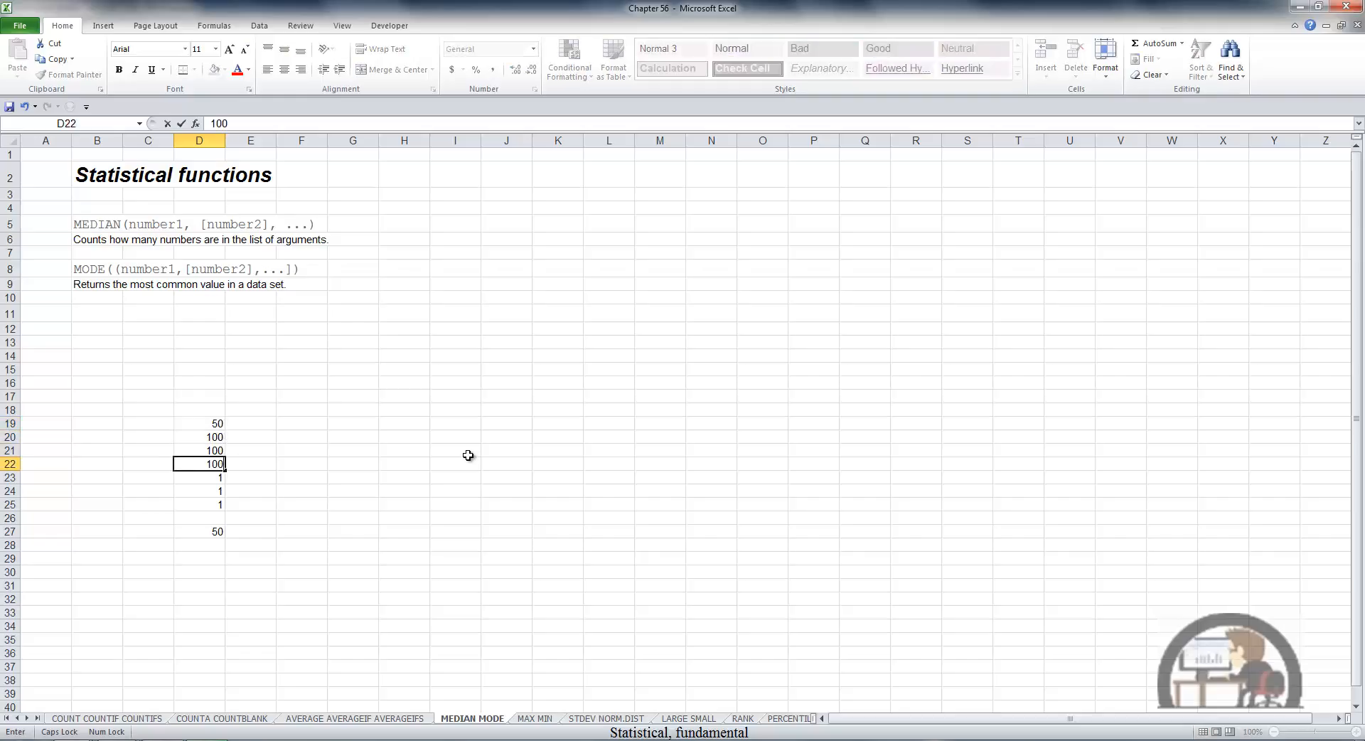
pyautogui.press('Return')
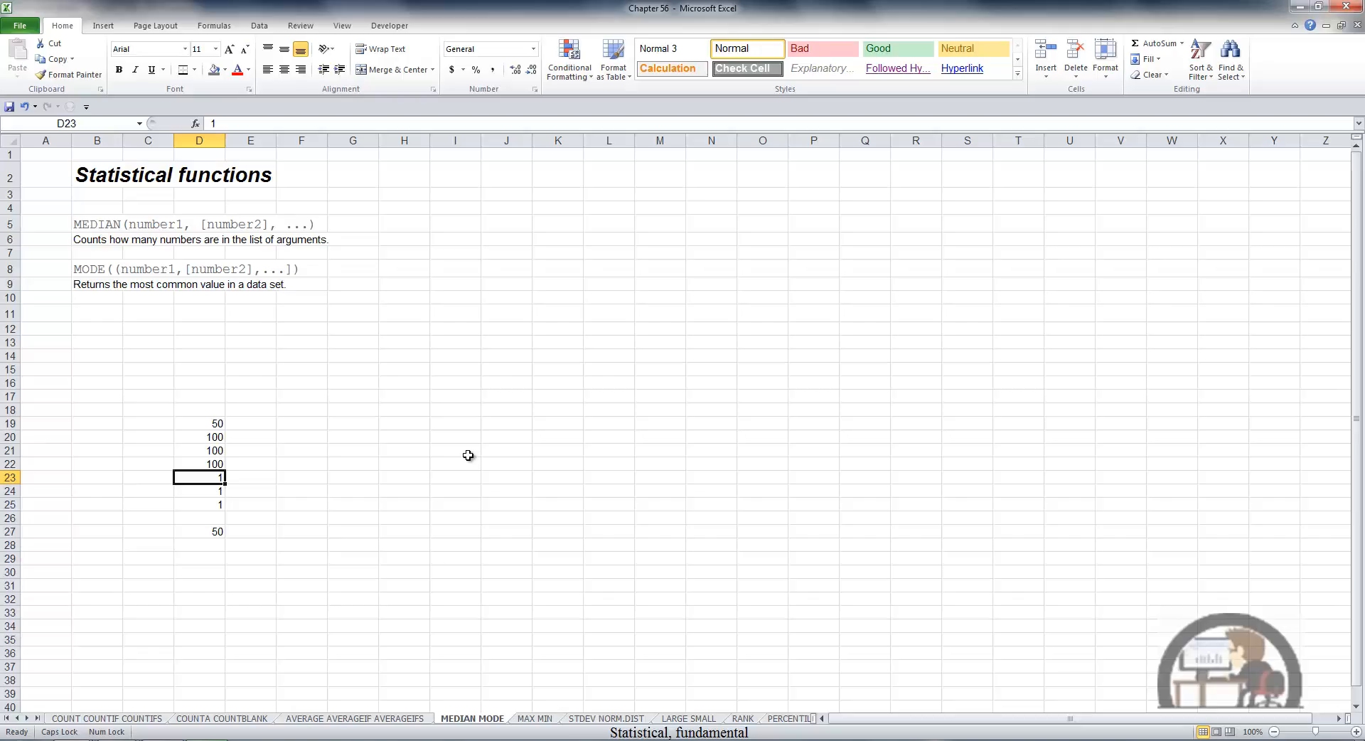
# - Change the sample values in D20 to 100000 and in D23 to 25
pyautogui.press('Up')
pyautogui.press('Up')
pyautogui.press('Up')
pyautogui.write('1')
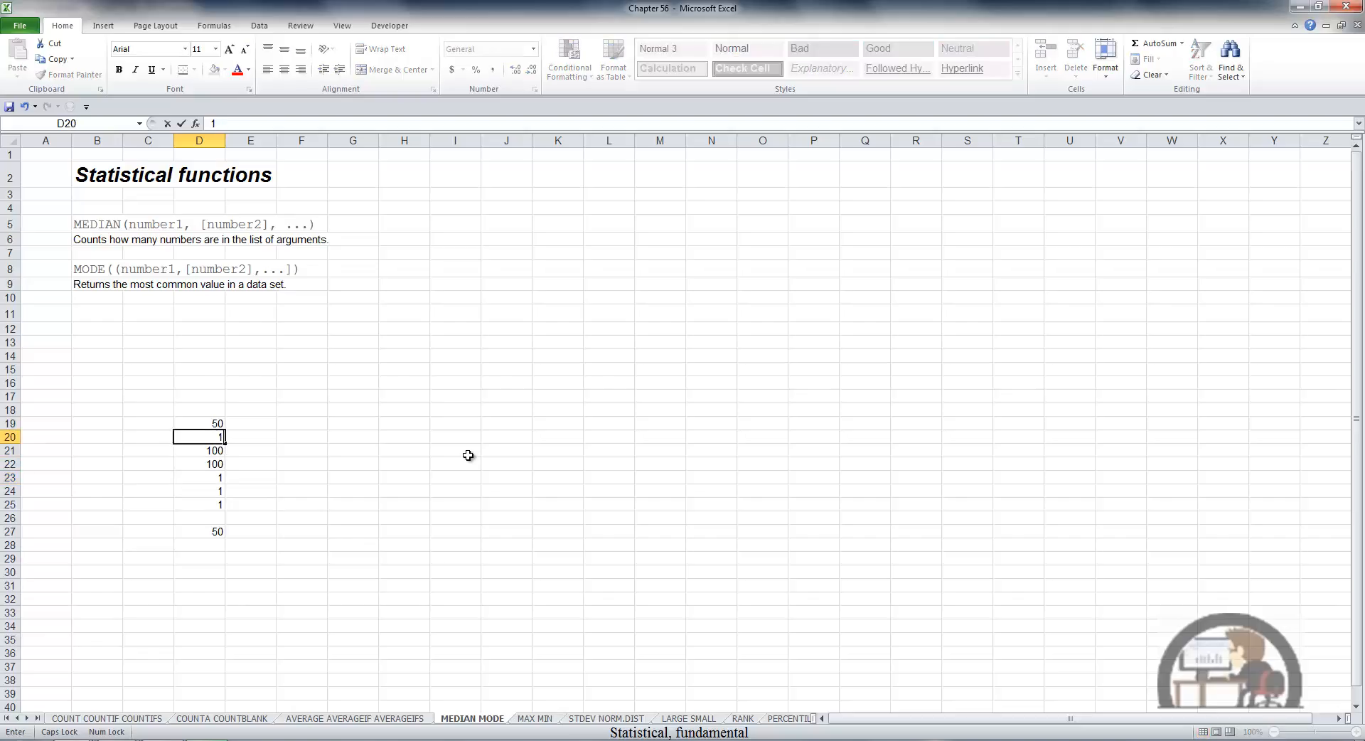
pyautogui.write('00000')
pyautogui.press('Return')
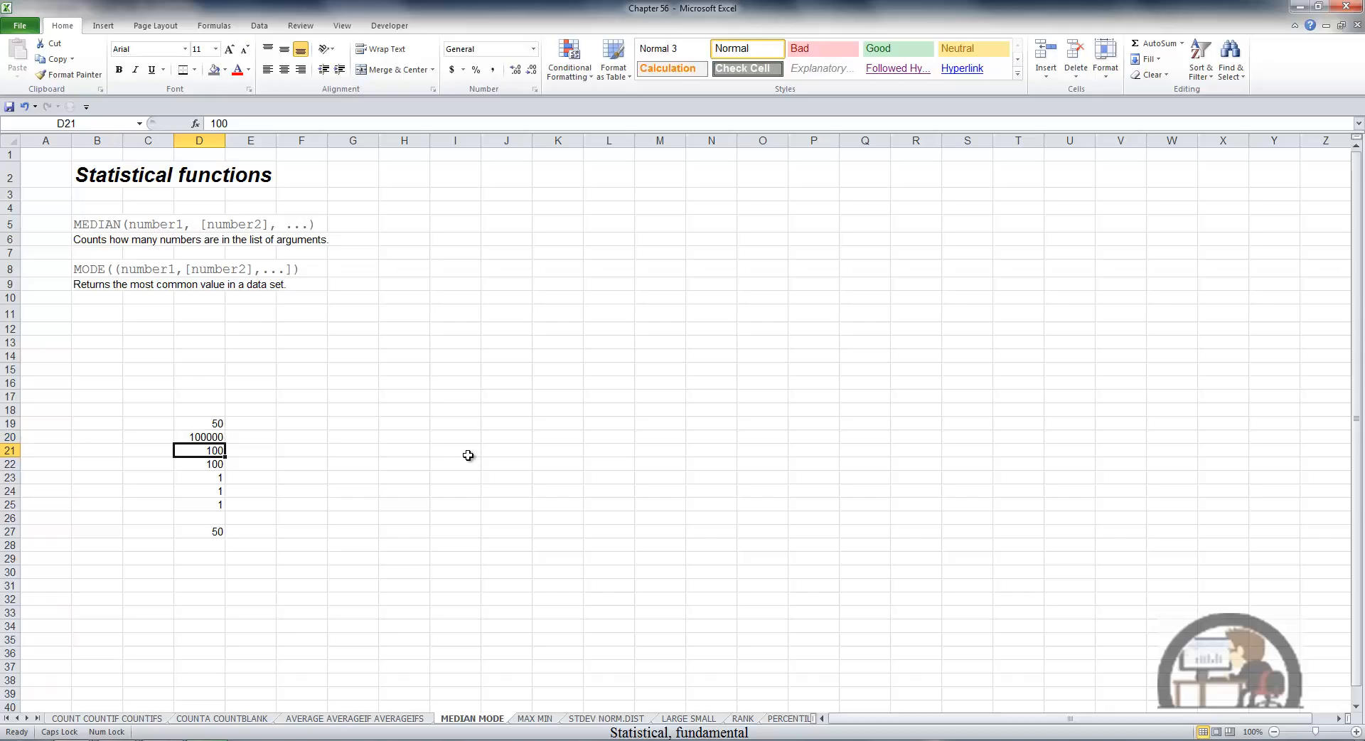
pyautogui.press('Down')
pyautogui.press('Down')
pyautogui.write('2')
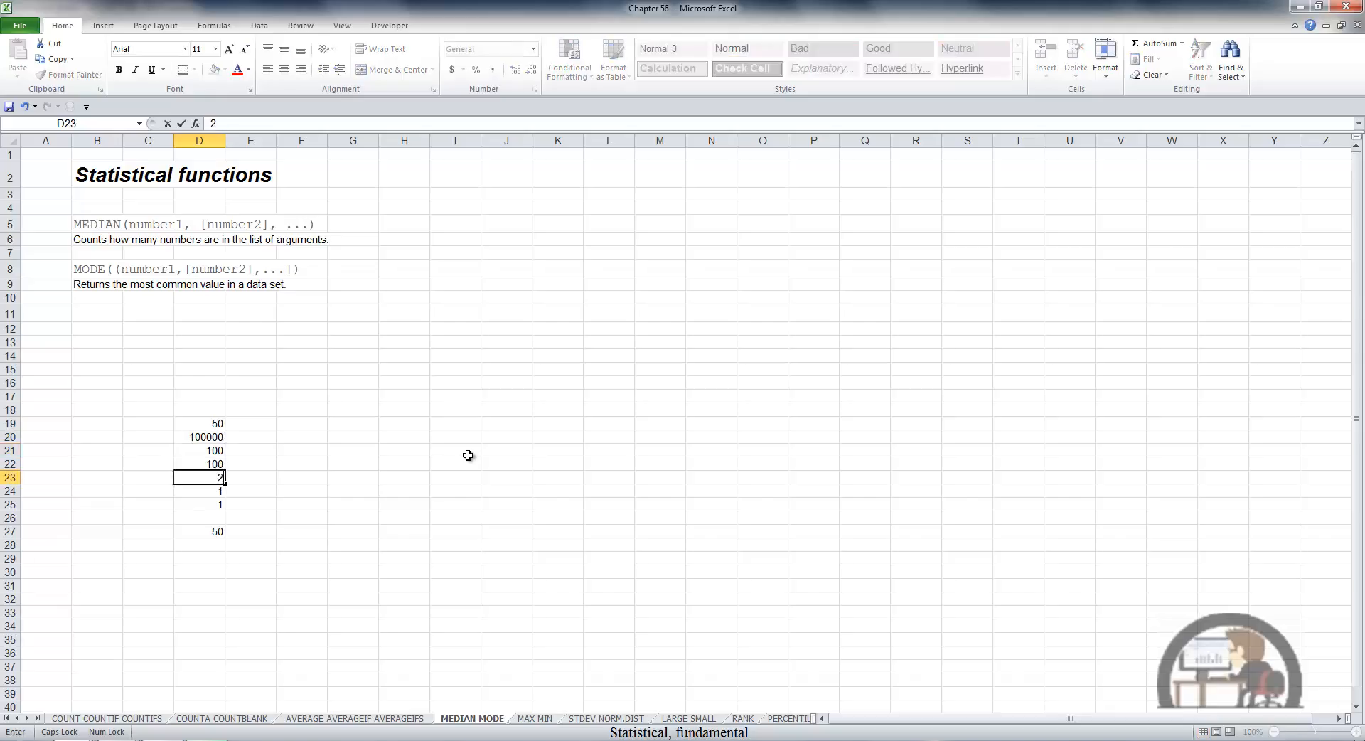
pyautogui.write('5')
pyautogui.press('Return')
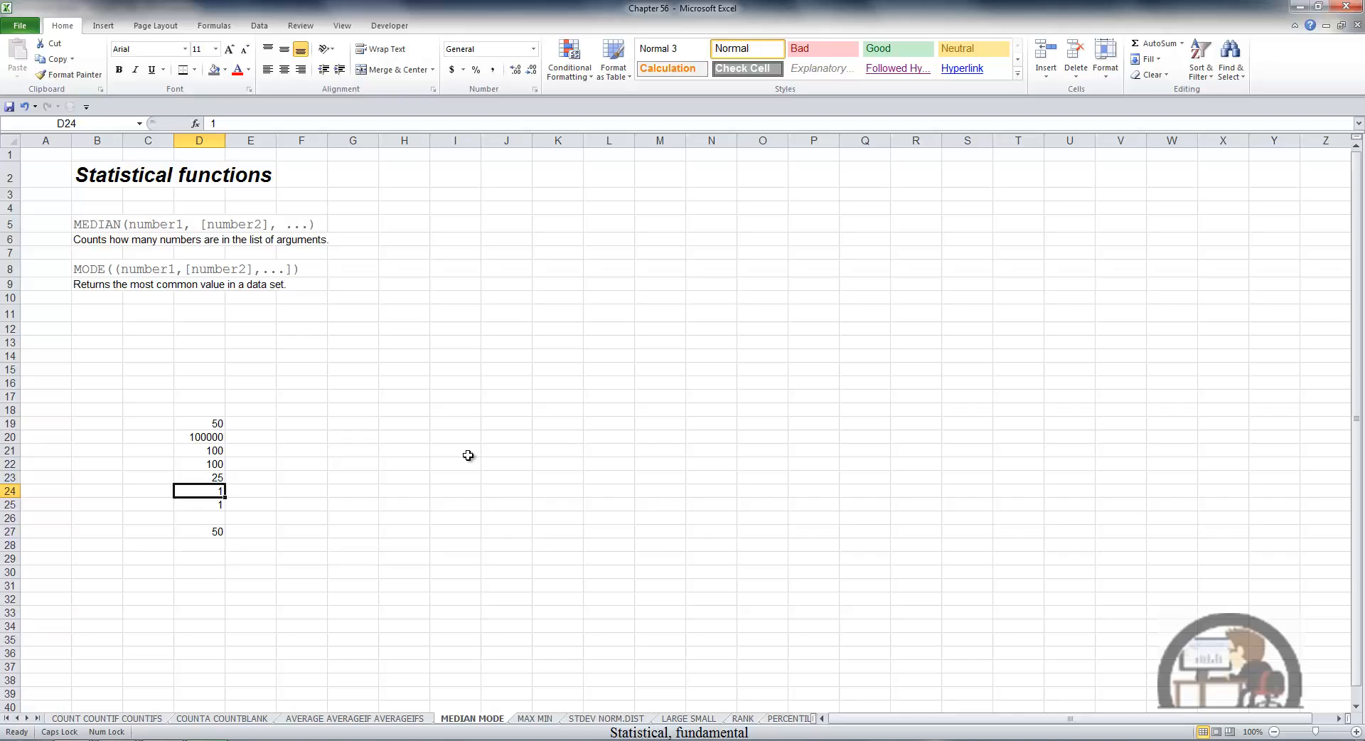
# - Label the result cells by entering MEDIAN in E27 and MODE in E28
pyautogui.click(265, 529)
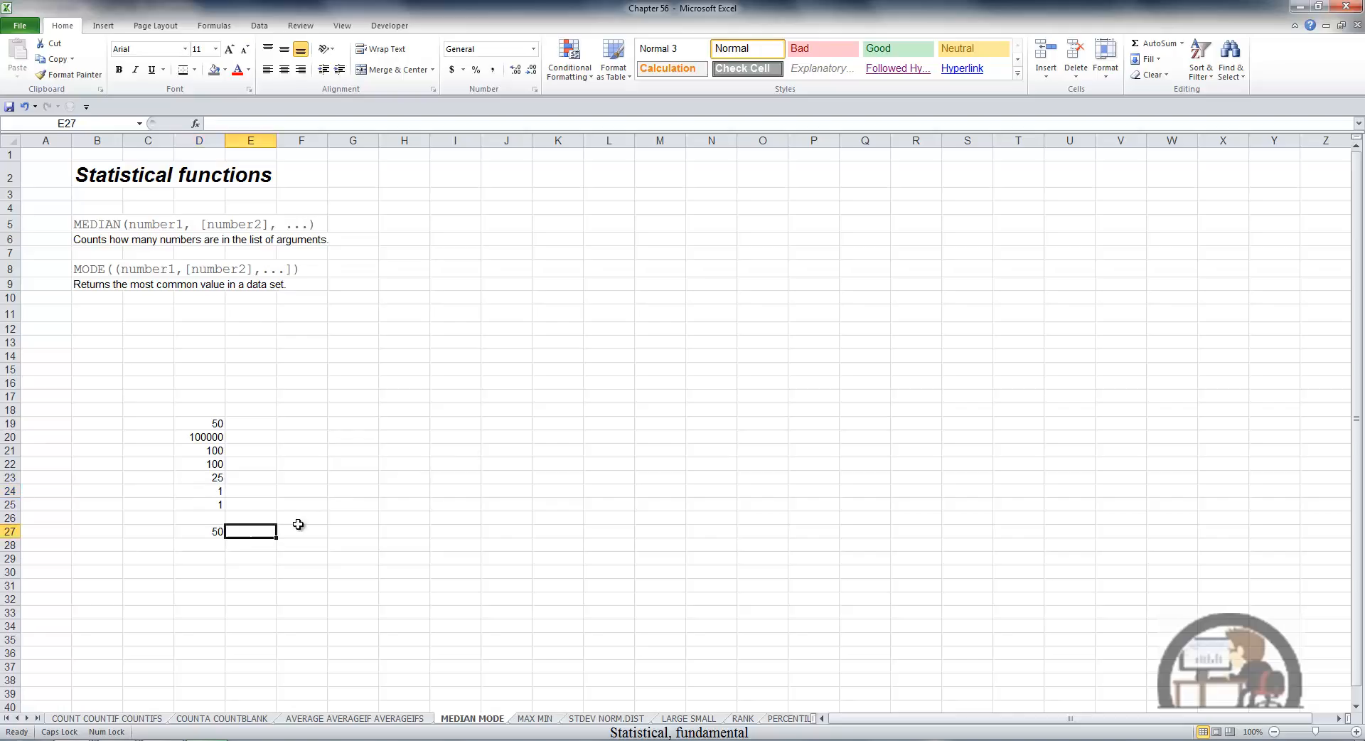
pyautogui.write('MEDIAN')
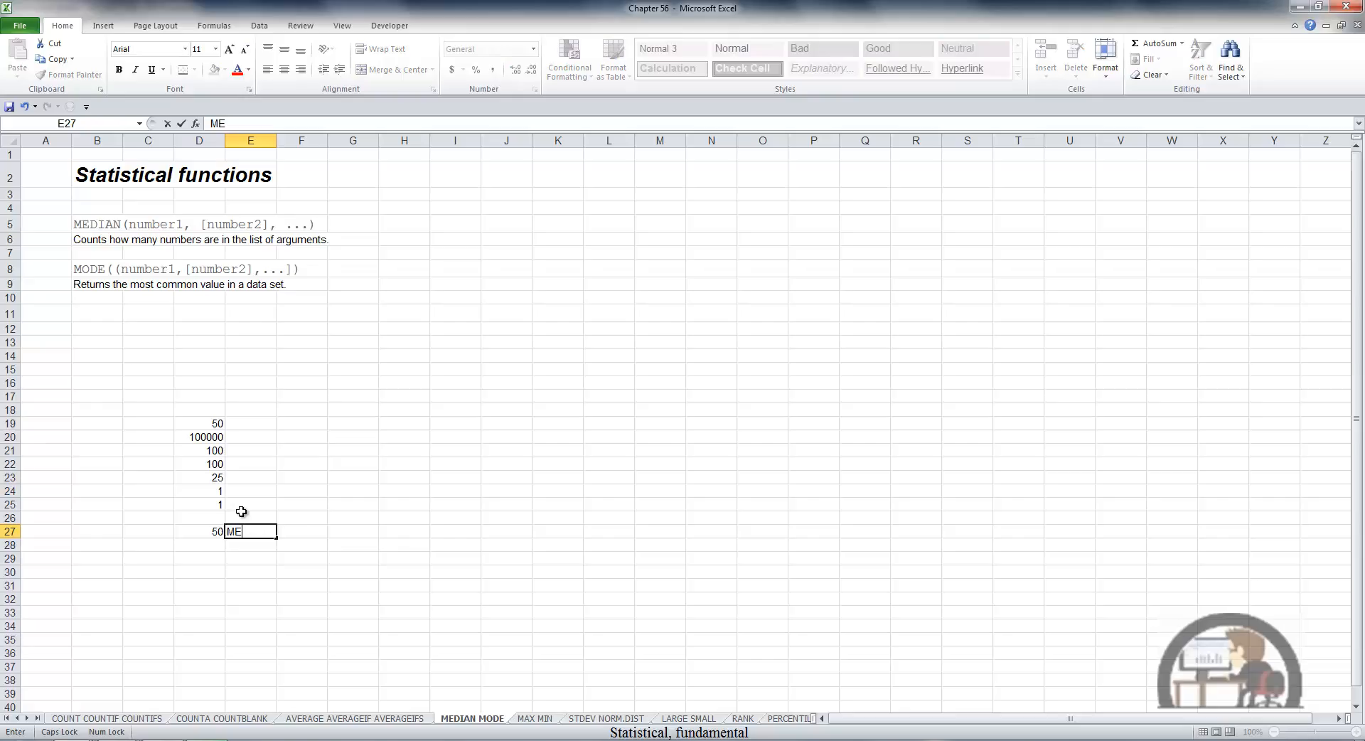
pyautogui.press('Return')
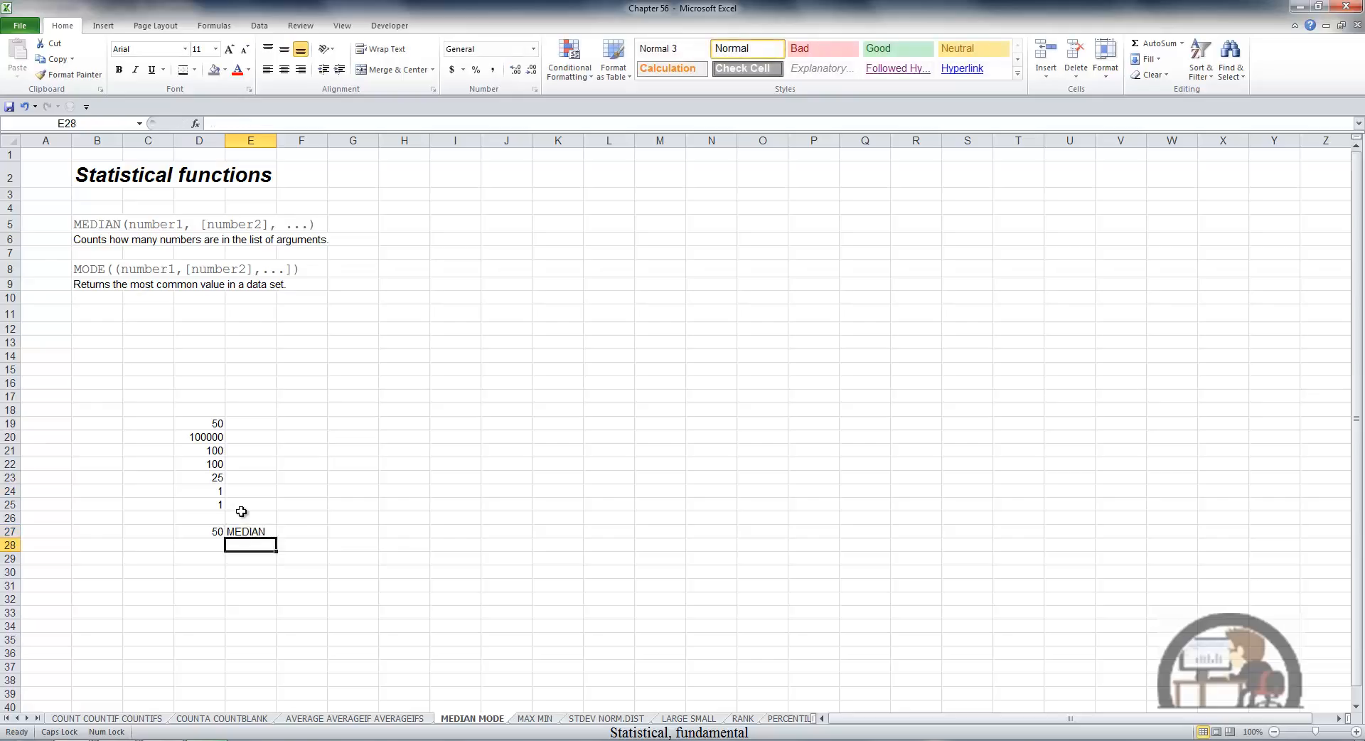
pyautogui.write('MODE')
pyautogui.press('Left')
# - Enter a MODE formula in D28 for the sample values D19:D25
pyautogui.write('=MOD')
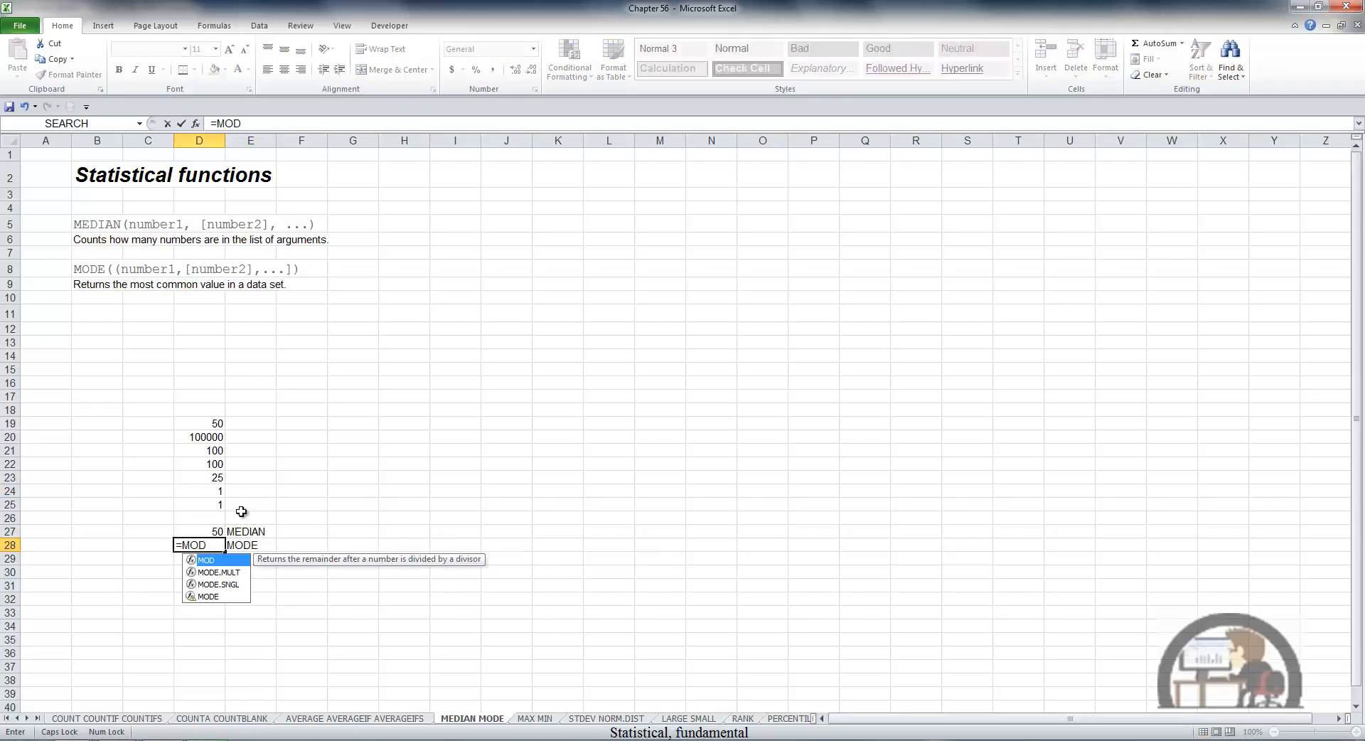
pyautogui.press('Down')
pyautogui.press('Down')
pyautogui.press('Down')
pyautogui.press('Tab')
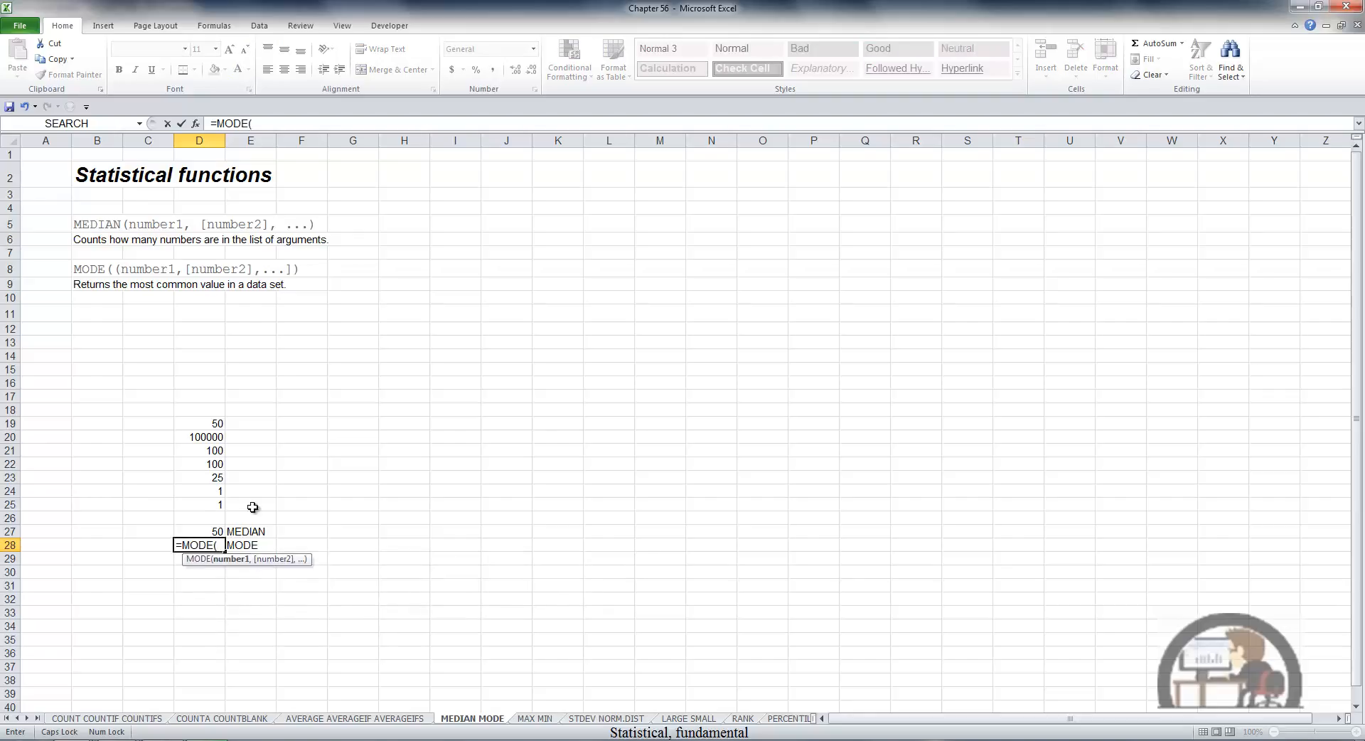
pyautogui.moveTo(214, 424); pyautogui.dragTo(221, 506)
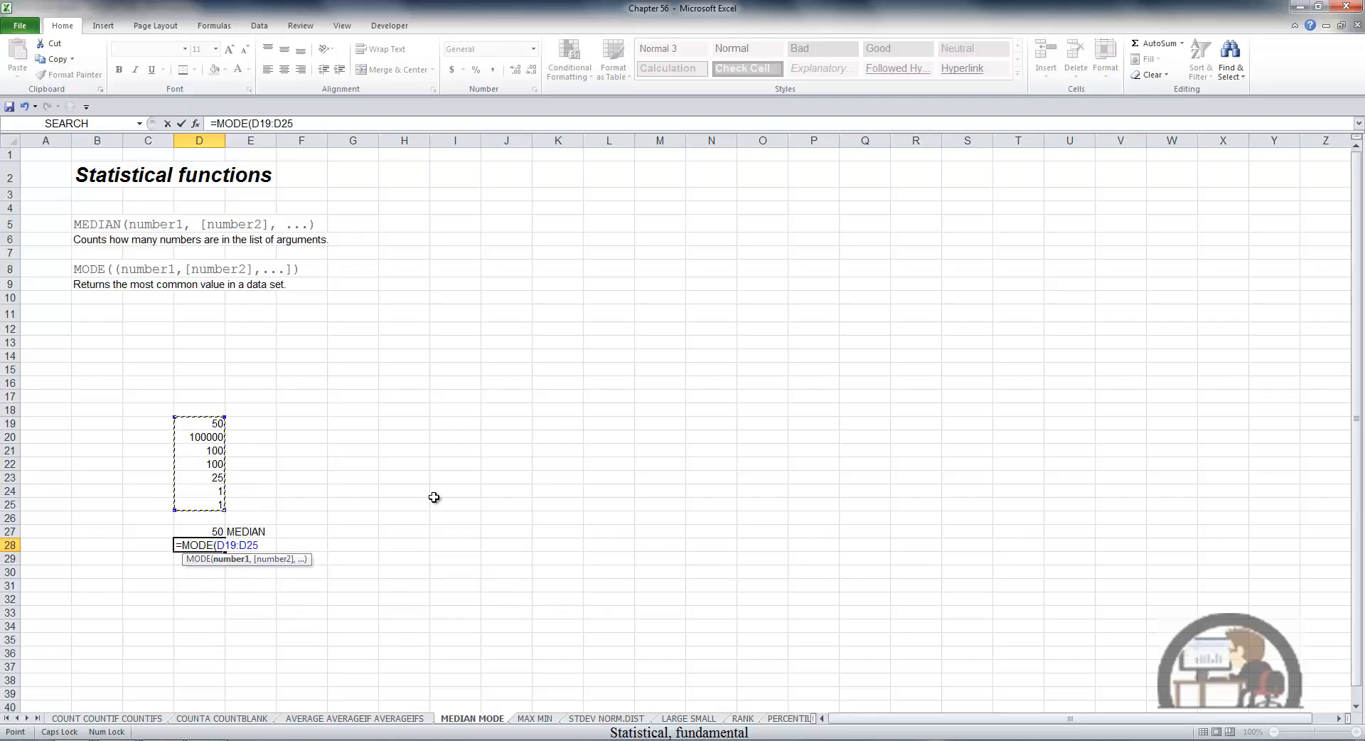
pyautogui.press('Return')
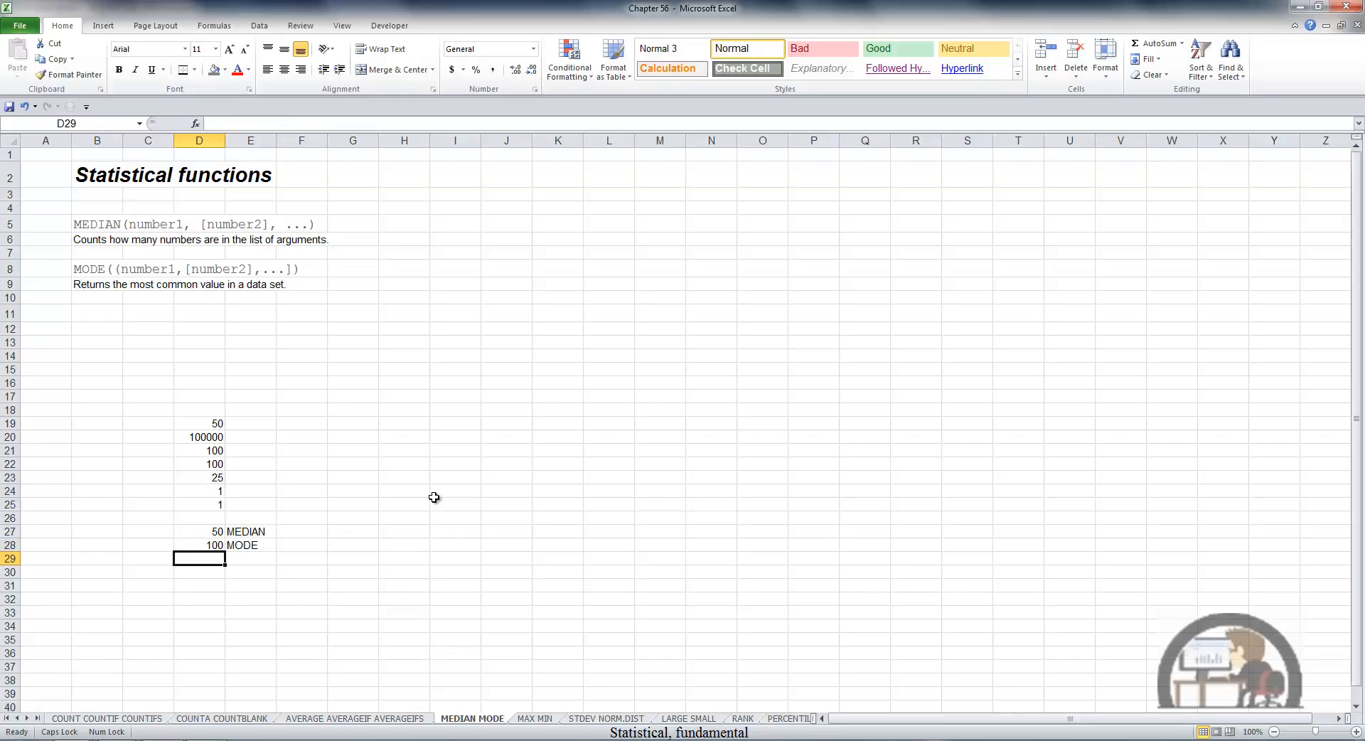
# - Change the sample values in D21 and D22 to 1, and those in D24 and D25 to 100
pyautogui.click(197, 449)
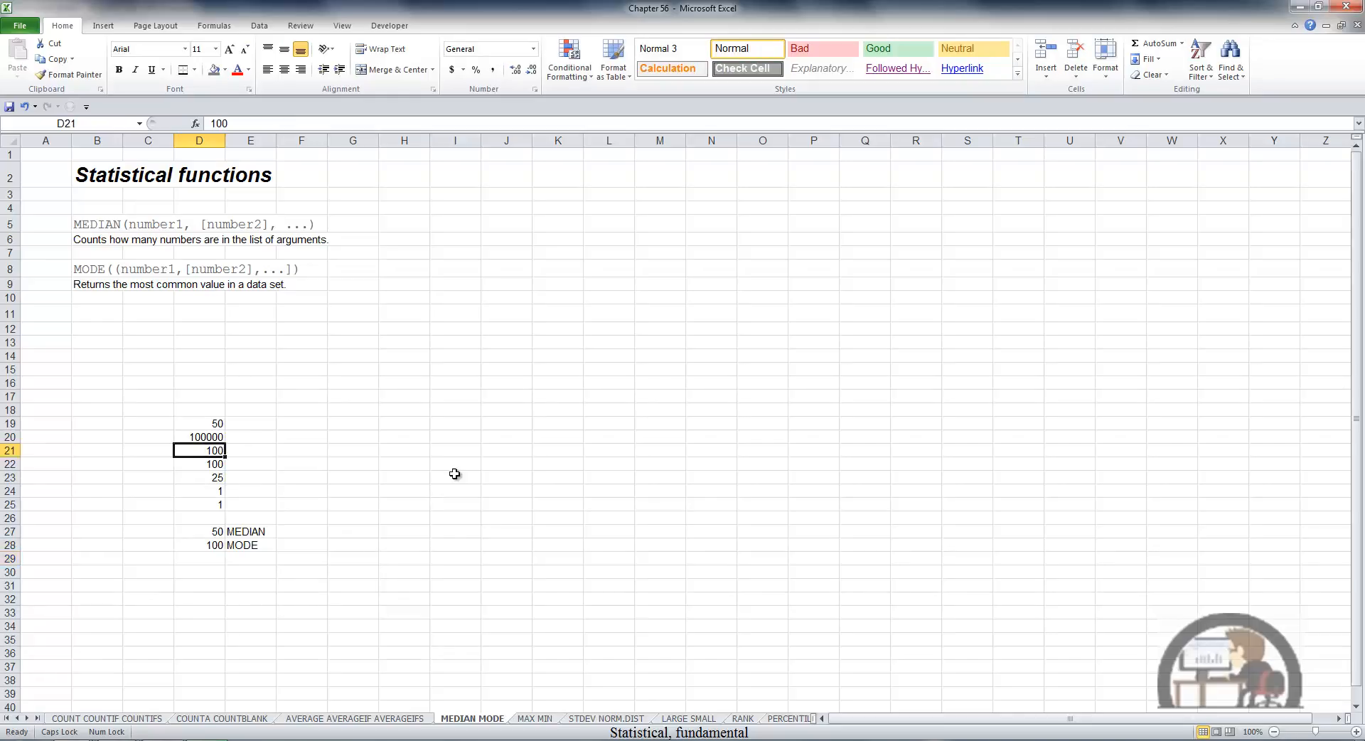
pyautogui.write('1')
pyautogui.press('Return')
pyautogui.write('1')
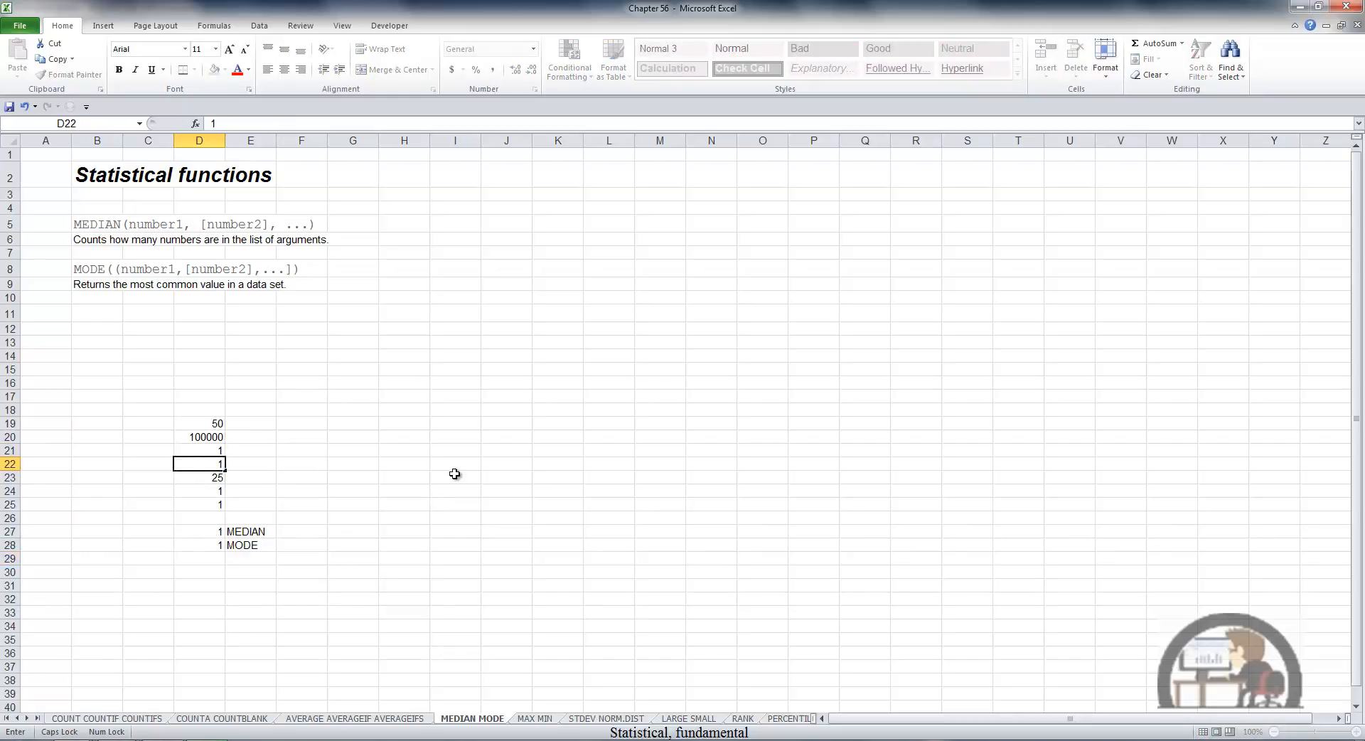
pyautogui.press('Return')
pyautogui.press('Return')
pyautogui.write('100')
pyautogui.press('Return')
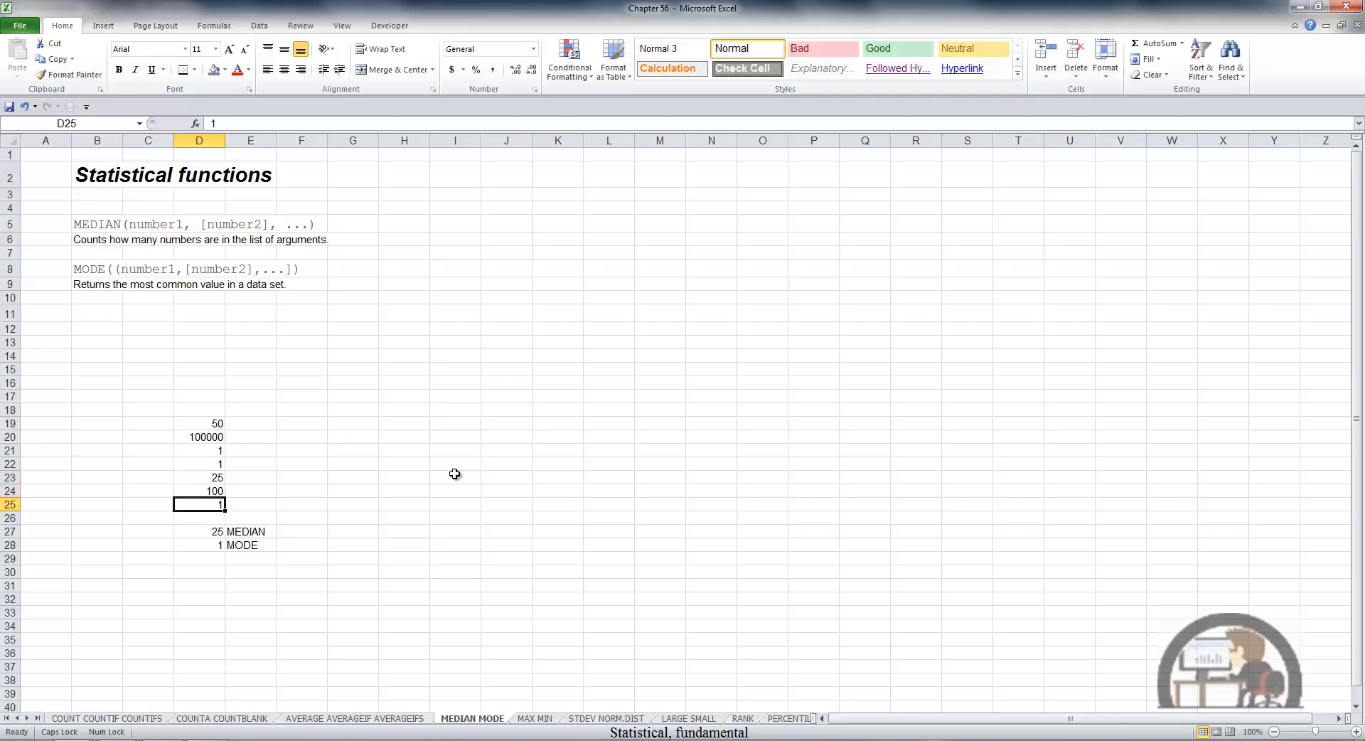
pyautogui.write('100')
pyautogui.press('Return')
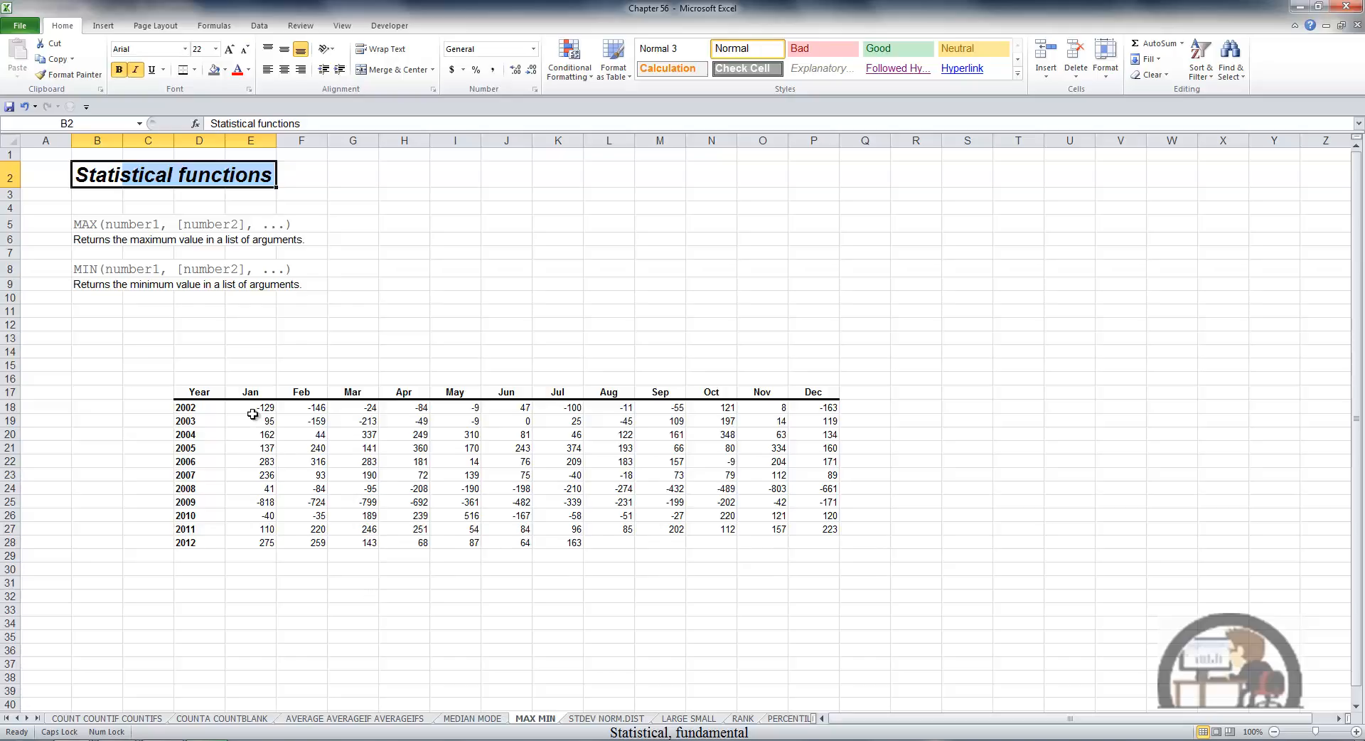
# - Fill Q18:Q27 with the Max function for each year's monthly values from 2002 to 2011
pyautogui.moveTo(255, 407); pyautogui.dragTo(878, 528)
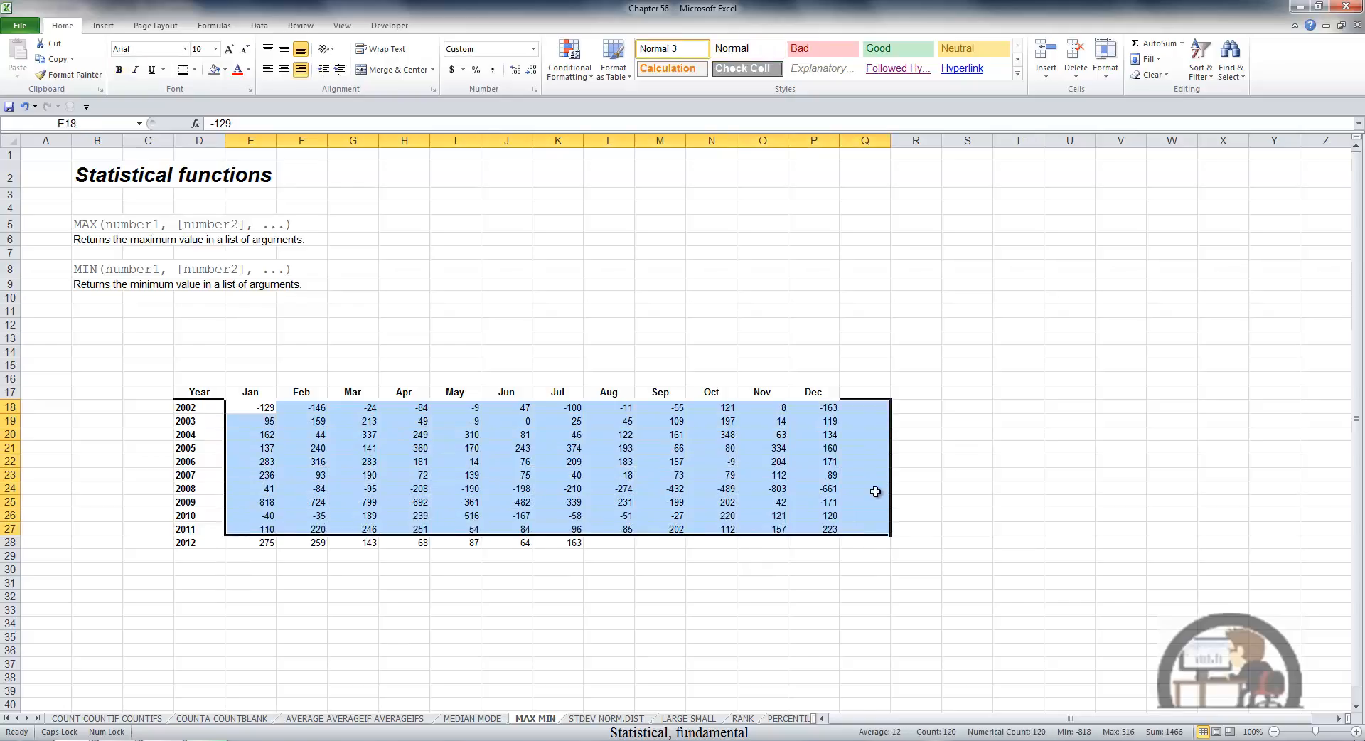
pyautogui.click(1180, 42)
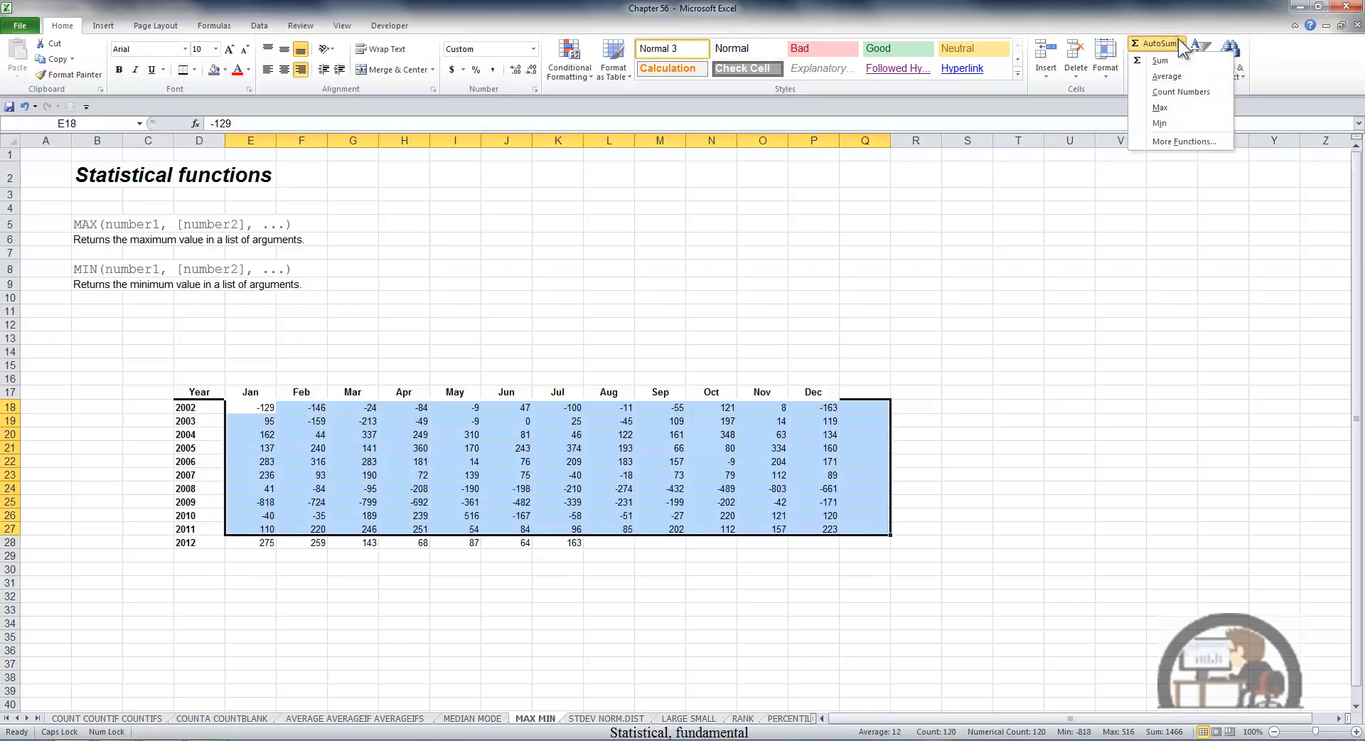
pyautogui.click(1163, 107)
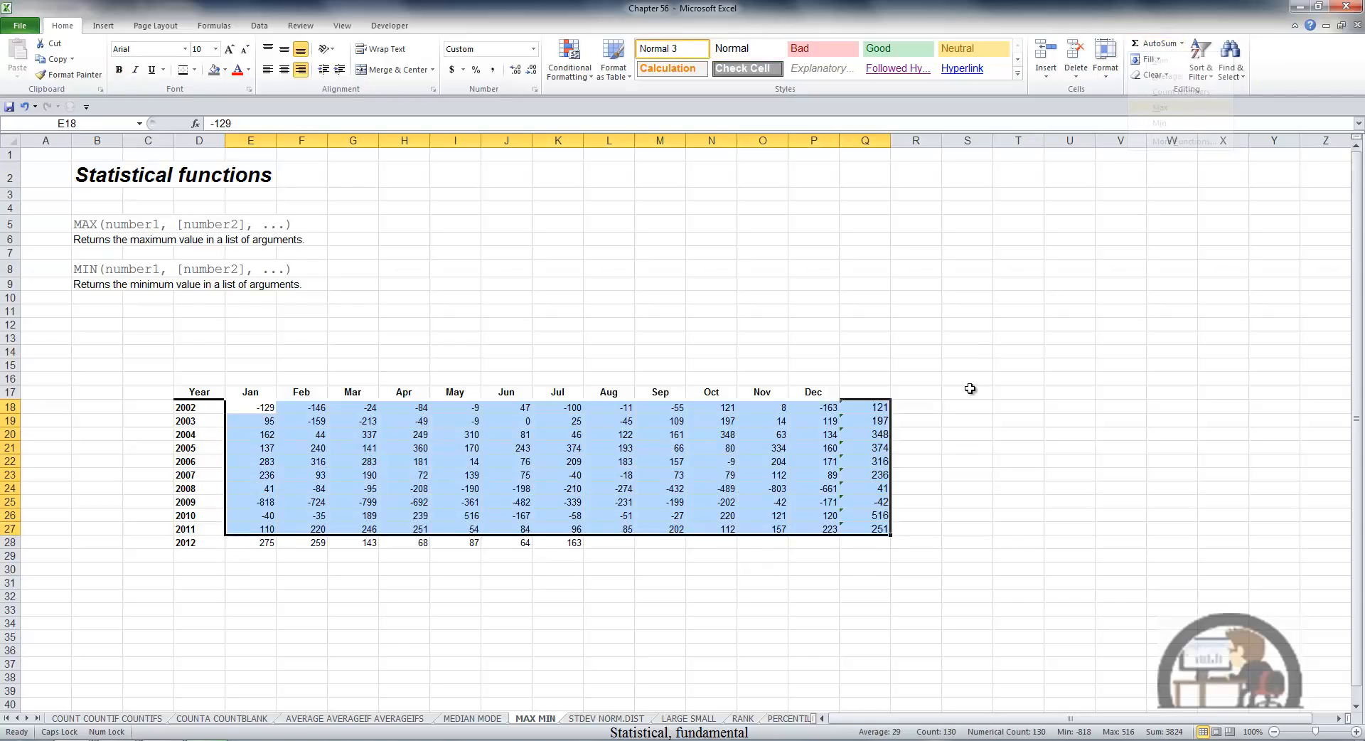
# - Insert a MIN formula in R18 for the 2002 row with the suggested range D18:Q18
pyautogui.click(929, 407)
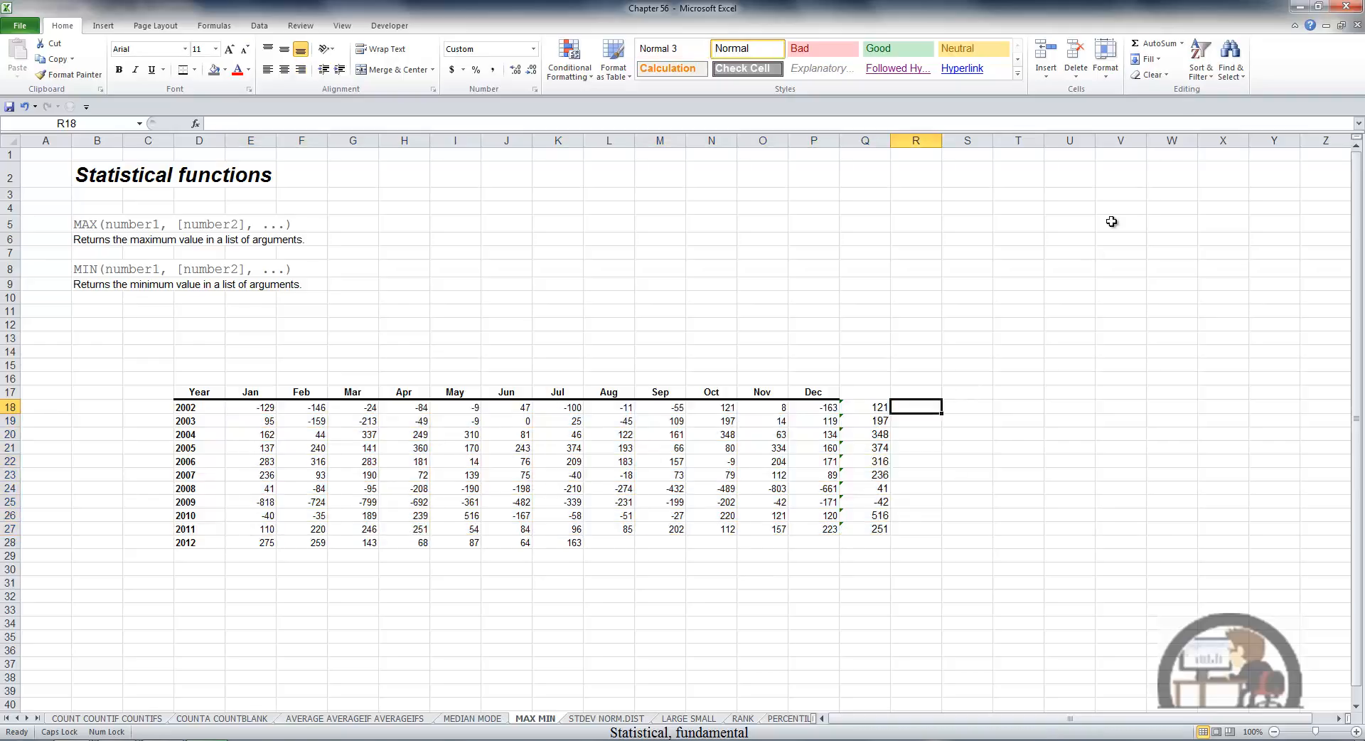
pyautogui.click(1183, 42)
pyautogui.click(1167, 121)
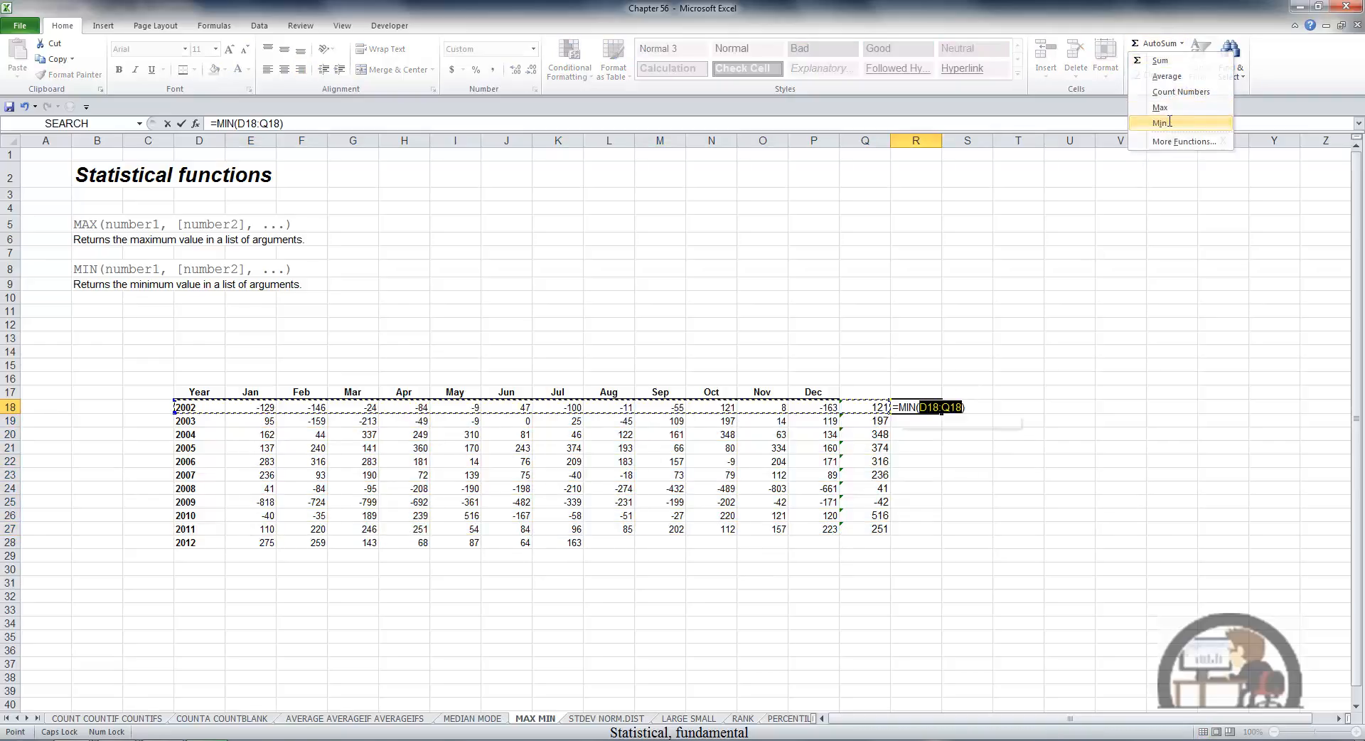
pyautogui.press('Return')
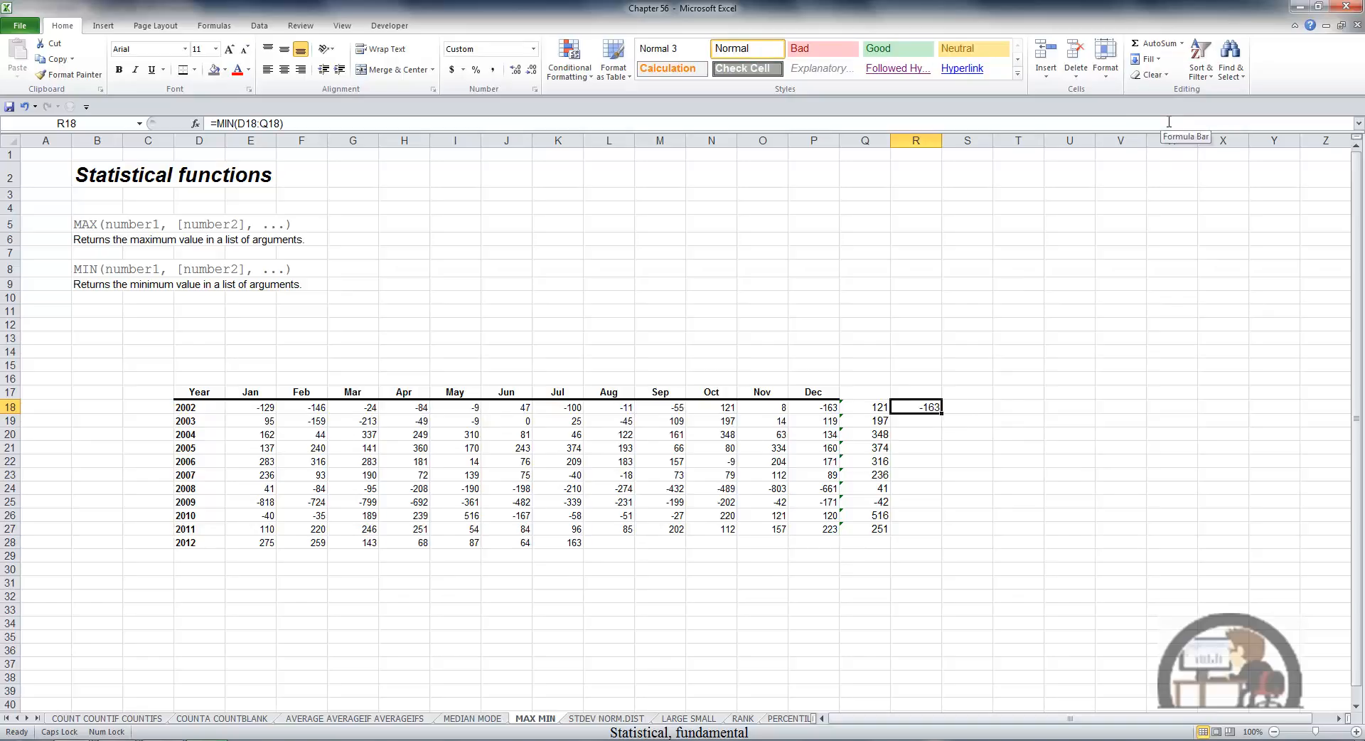
# - Correct the range of the MIN formula in R18 to E18:P18
pyautogui.press('F2')
pyautogui.press('Left')
pyautogui.press('Left')
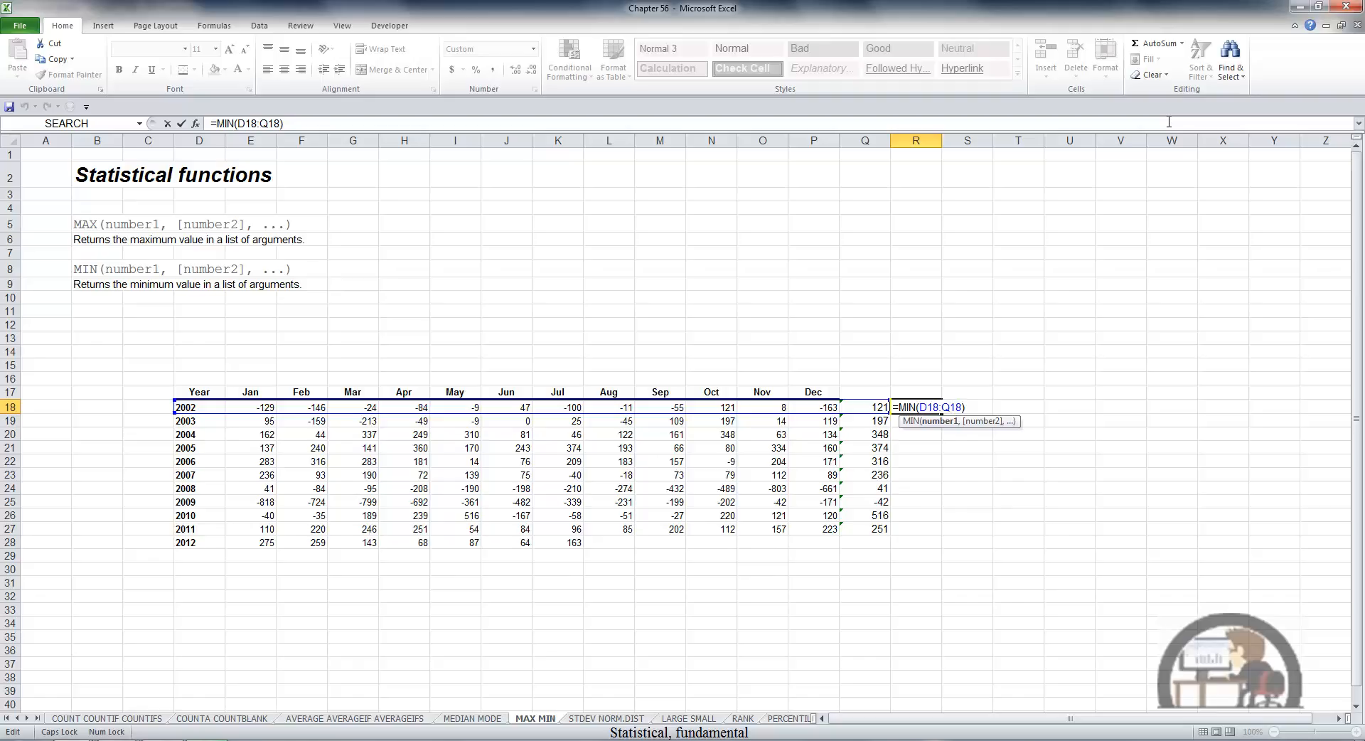
pyautogui.press('BackSpace')
pyautogui.write('P')
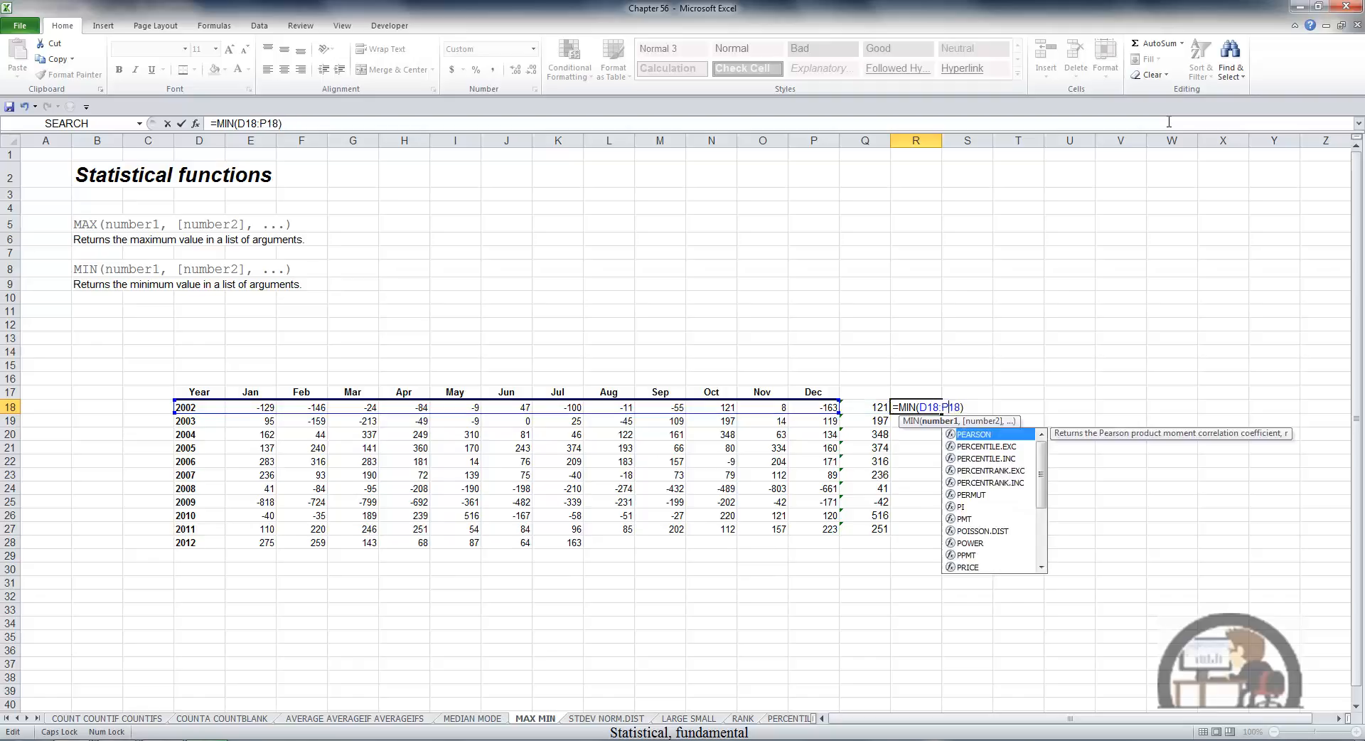
pyautogui.press('Left')
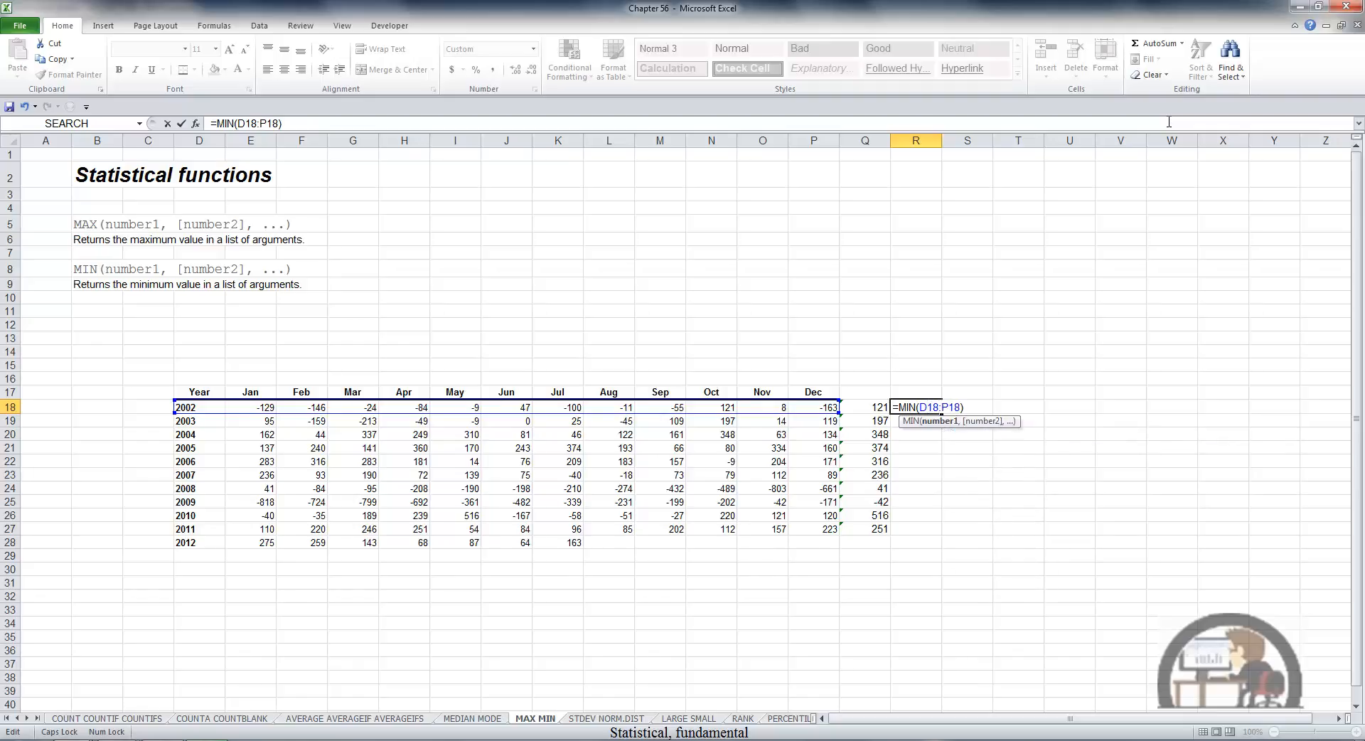
pyautogui.press('BackSpace')
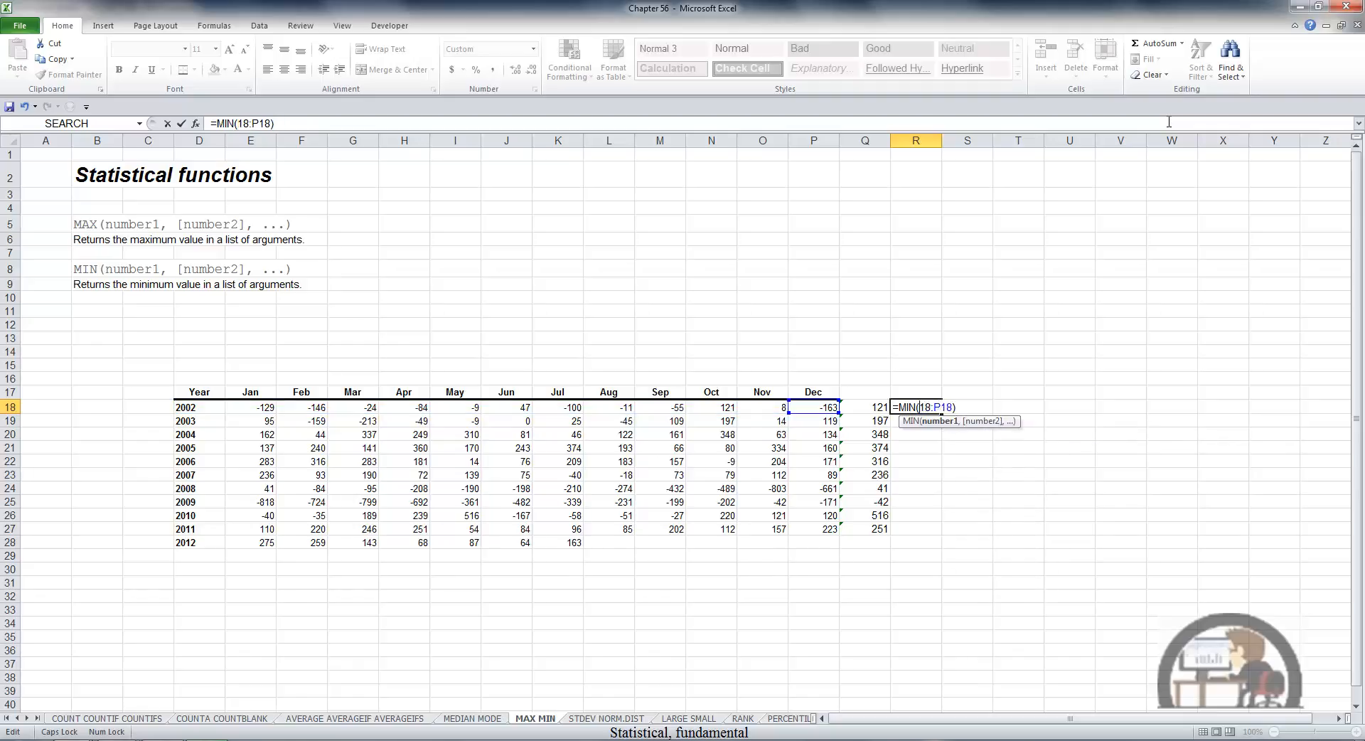
pyautogui.write('E')
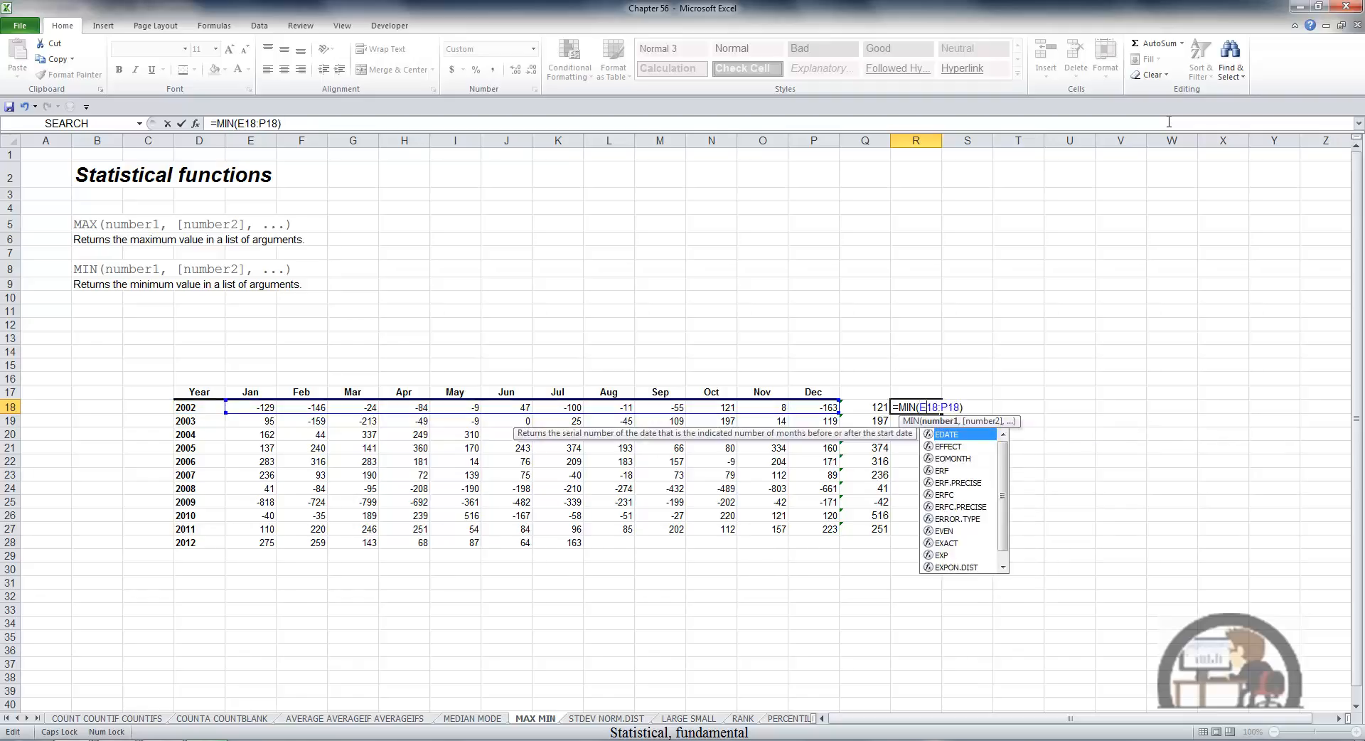
pyautogui.press('Return')
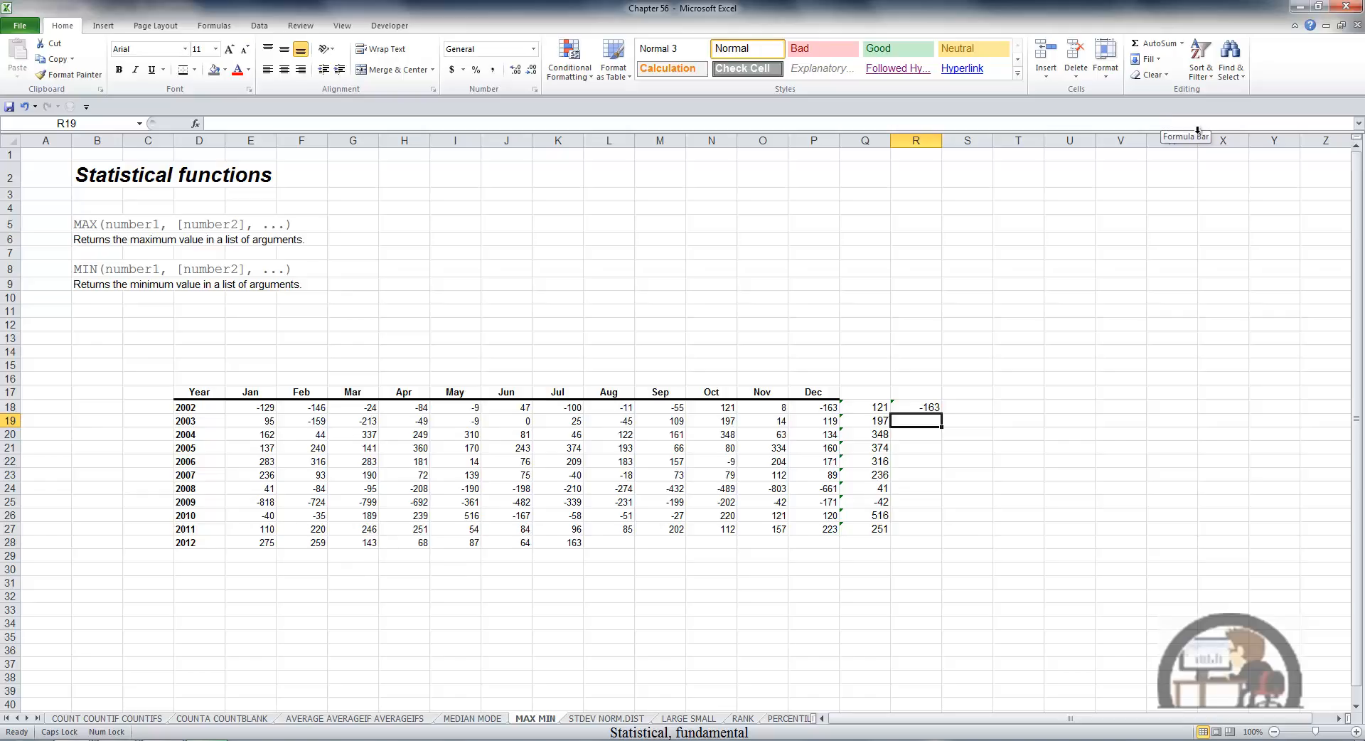
# - Fill the MIN formula from R18 down through R28 to cover the years 2003 to 2012
pyautogui.click(933, 404)
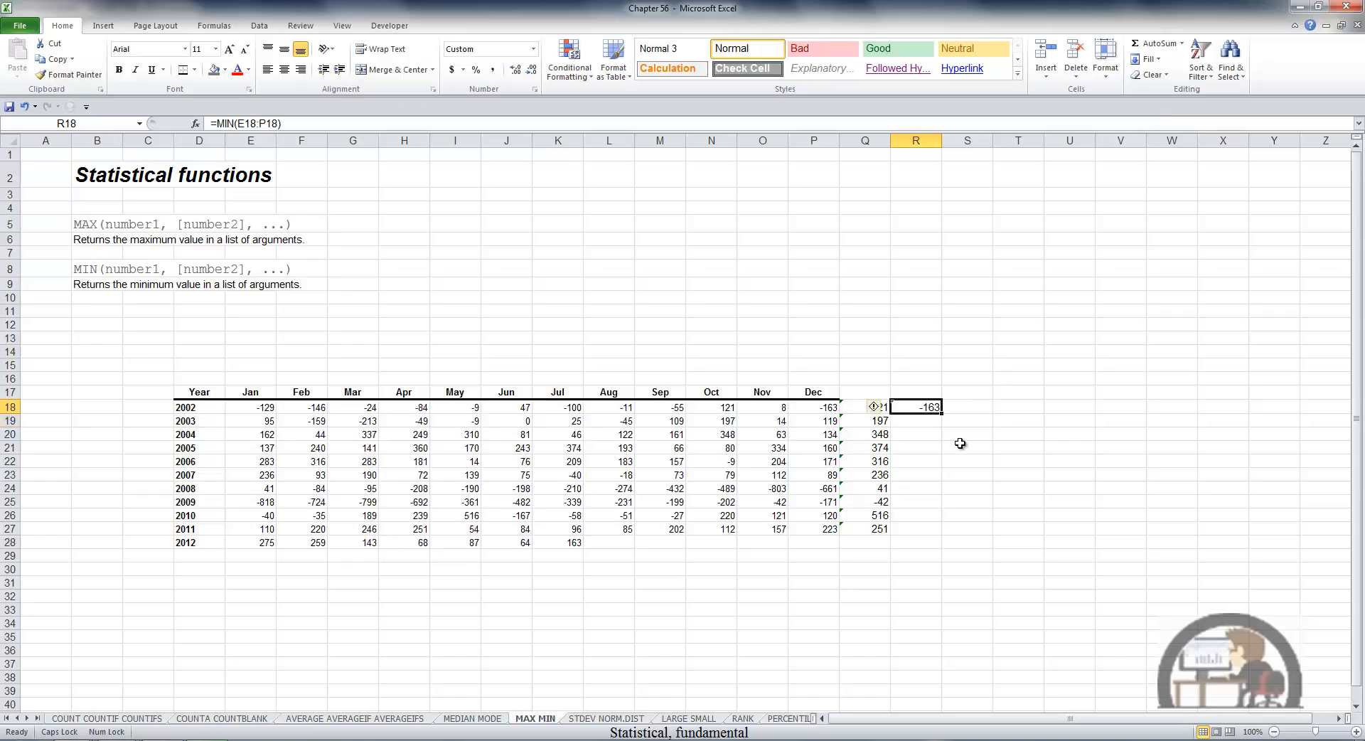
pyautogui.hotkey('ctrl', 'c')
pyautogui.moveTo(943, 413); pyautogui.dragTo(946, 545)
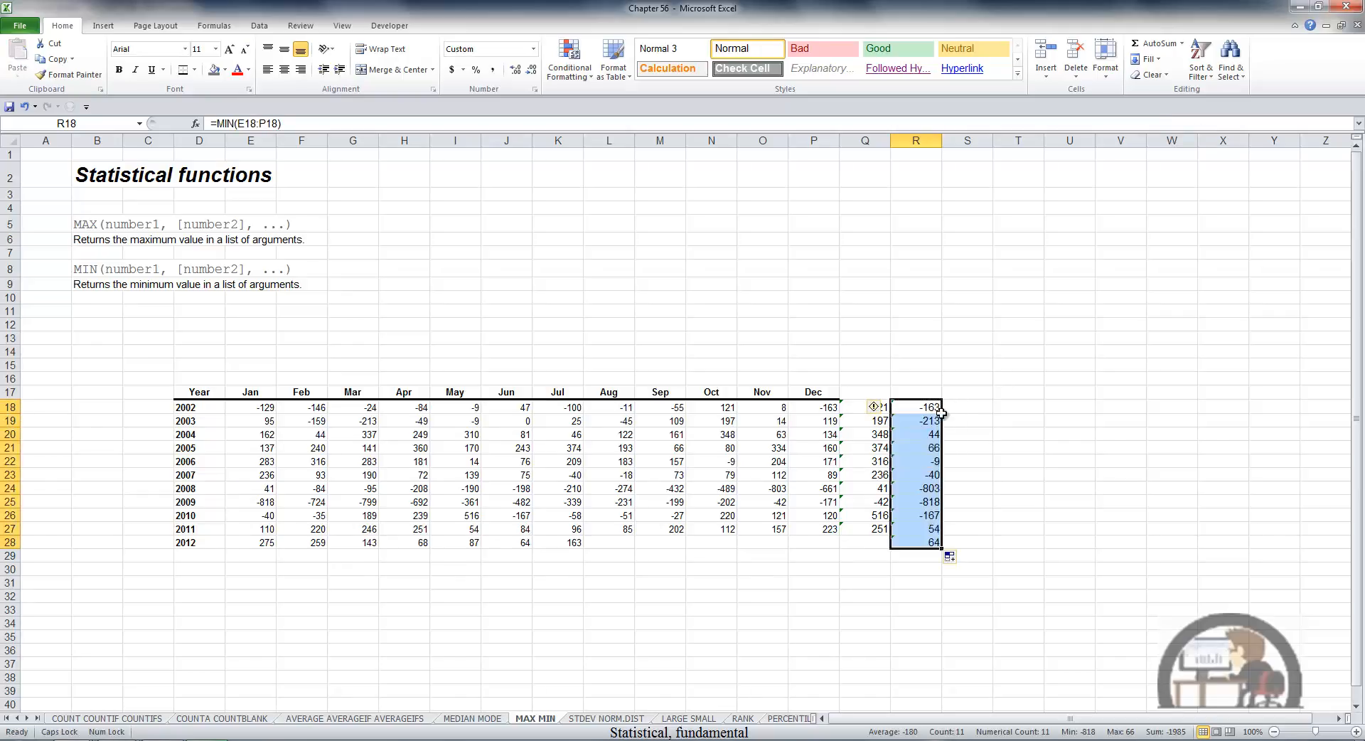
# - Label the two result columns in the header row MAX in Q17 and MIN in R17
pyautogui.click(874, 390)
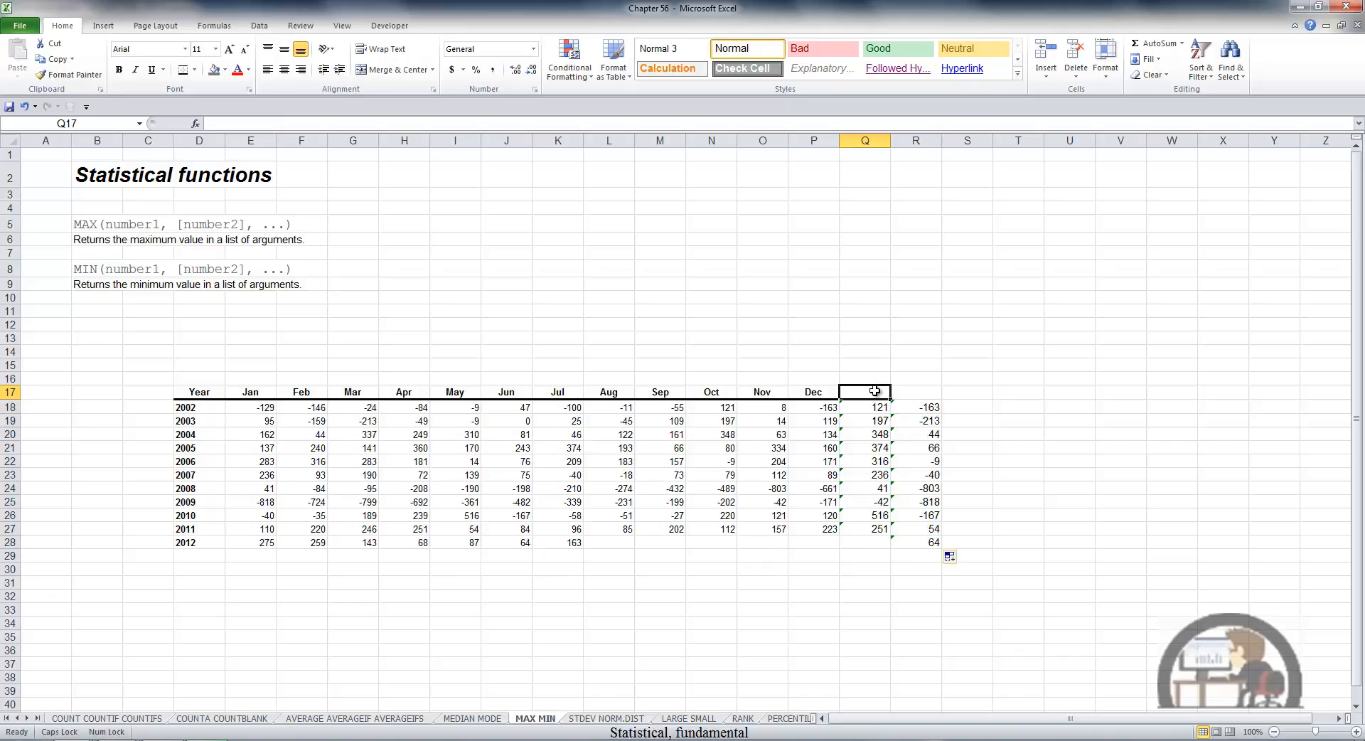
pyautogui.write('MAX')
pyautogui.press('Tab')
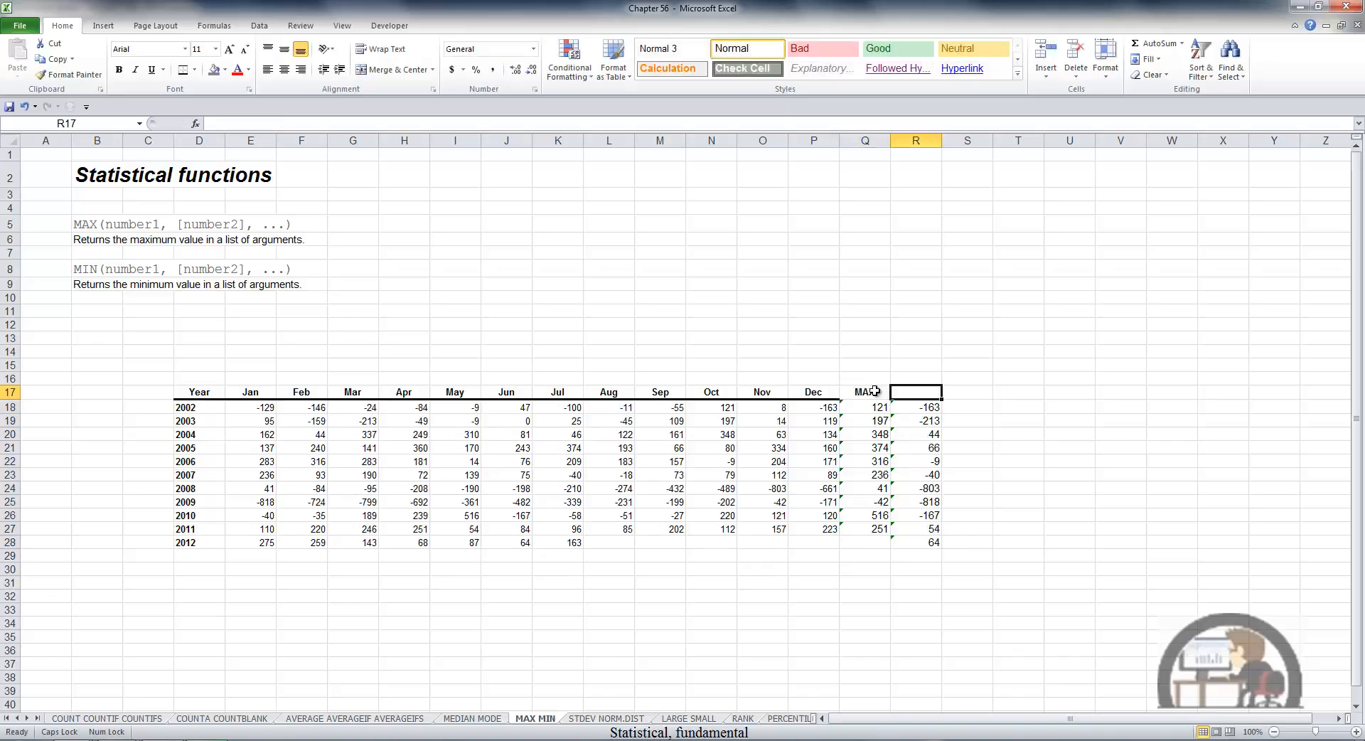
pyautogui.write('MIN')
pyautogui.press('Return')
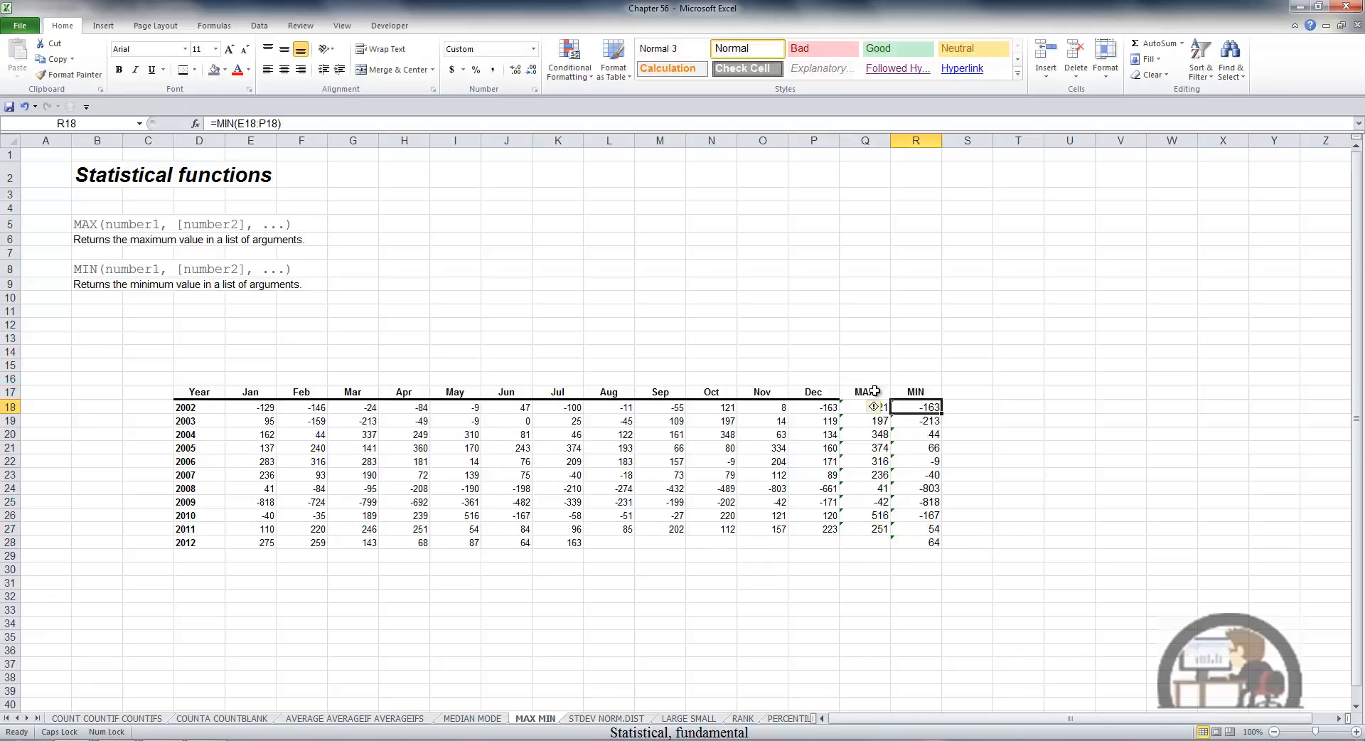
pyautogui.click(1034, 336)
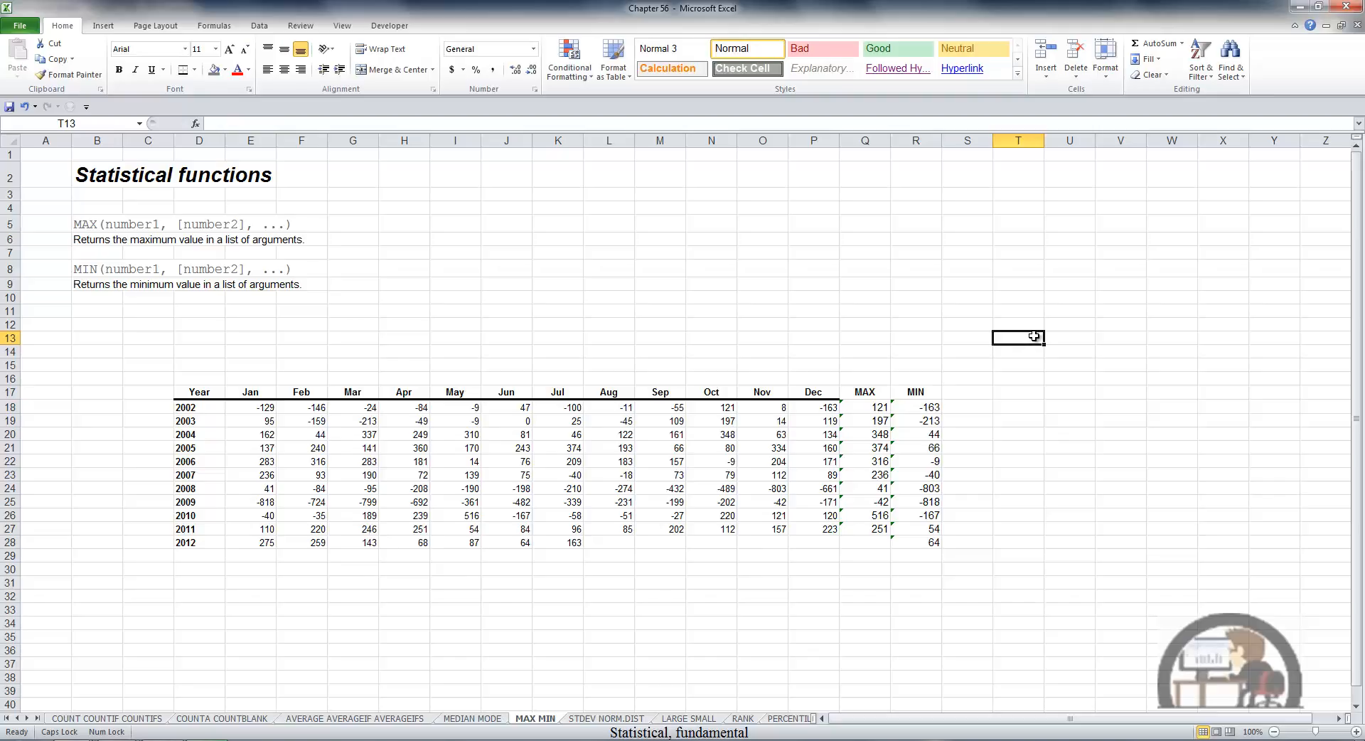